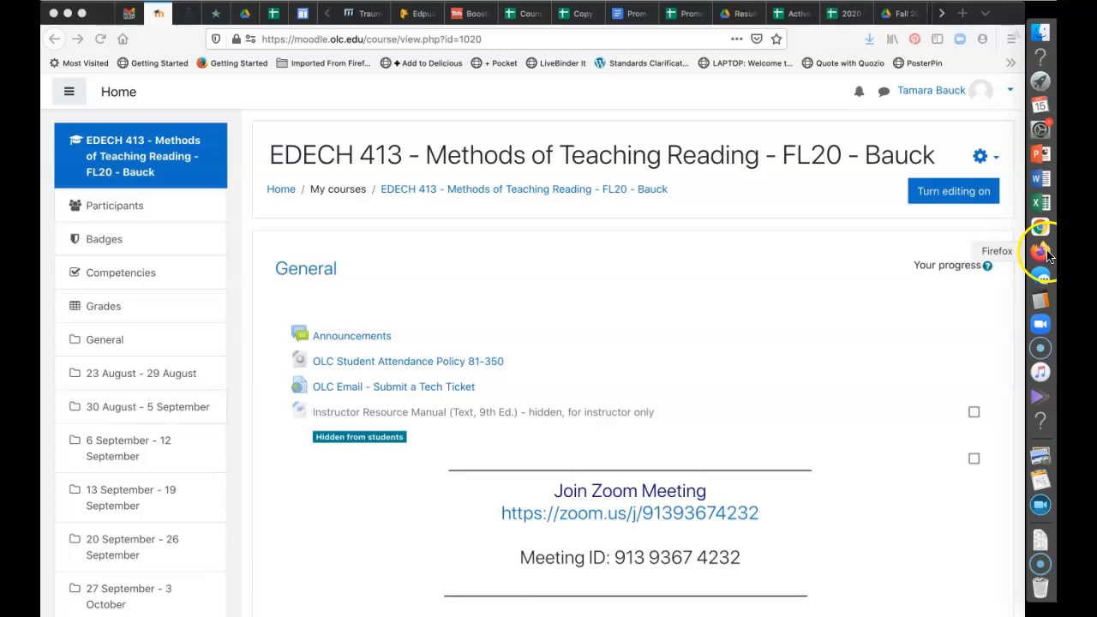
Open the Backup page for EDECH 413 - Methods of Teaching Reading from the course gear menu
click(981, 160)
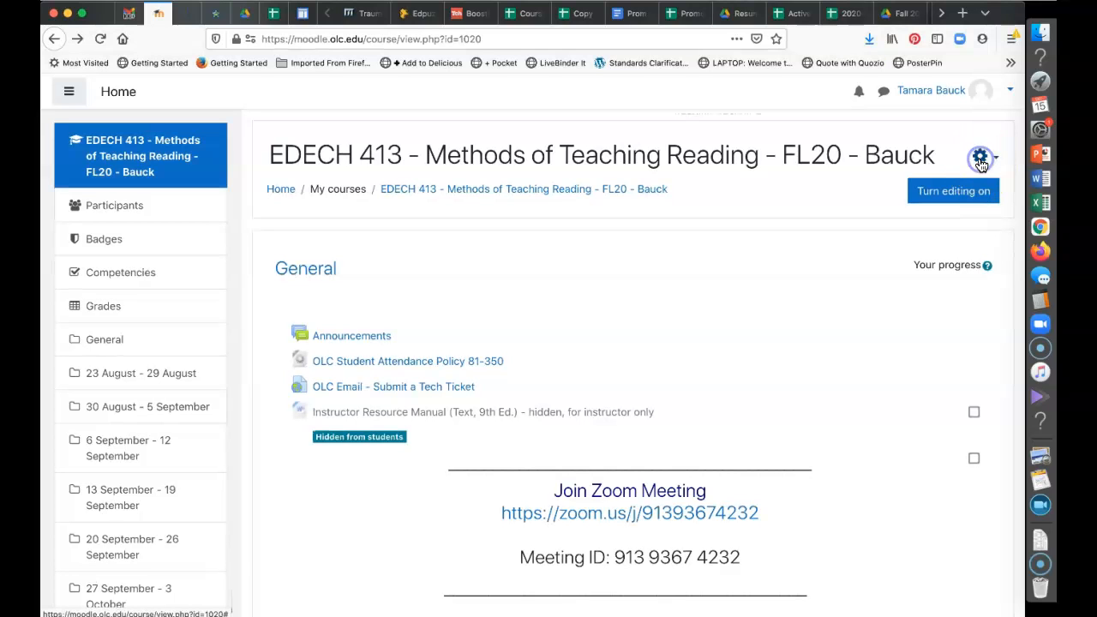
click(983, 160)
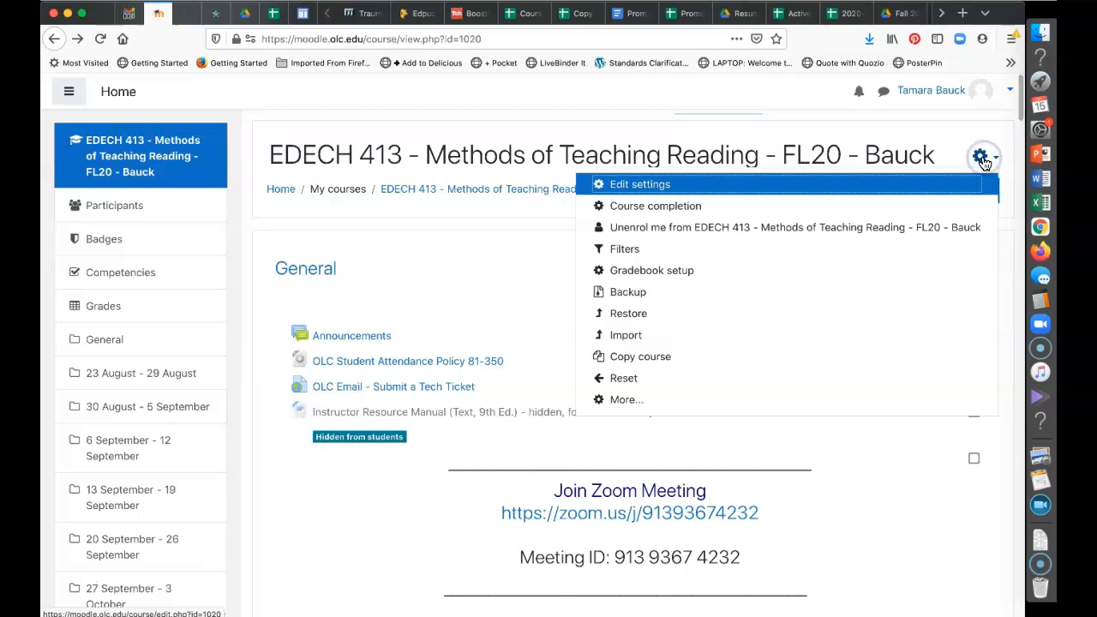
click(606, 302)
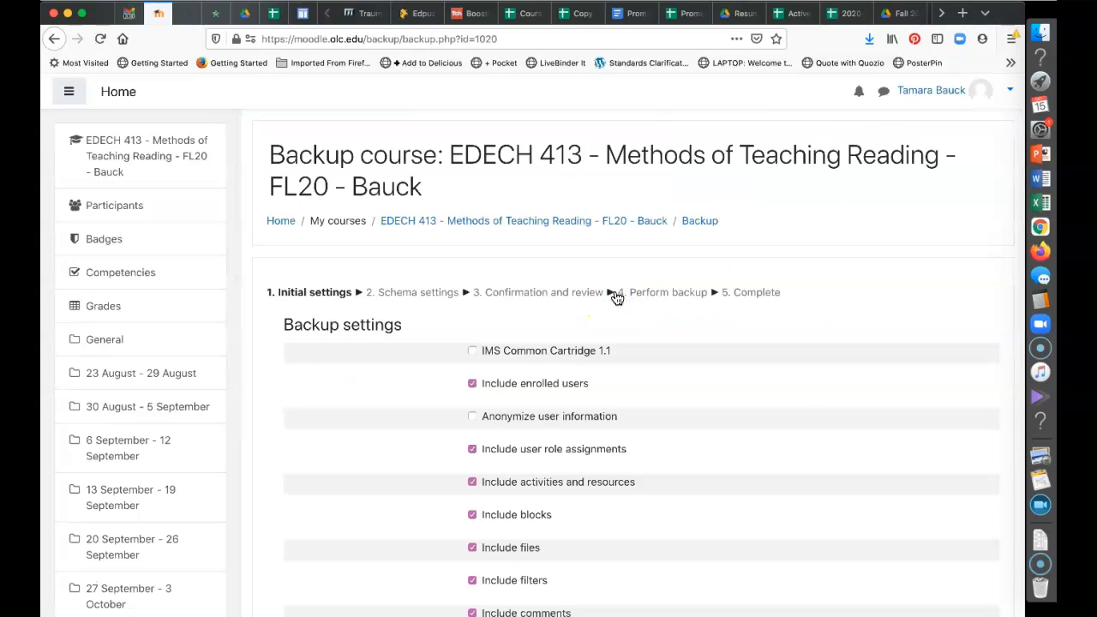
Untick Include enrolled users, Include calendar events and Include blocks in the backup settings
scroll(797, 395, down, 3)
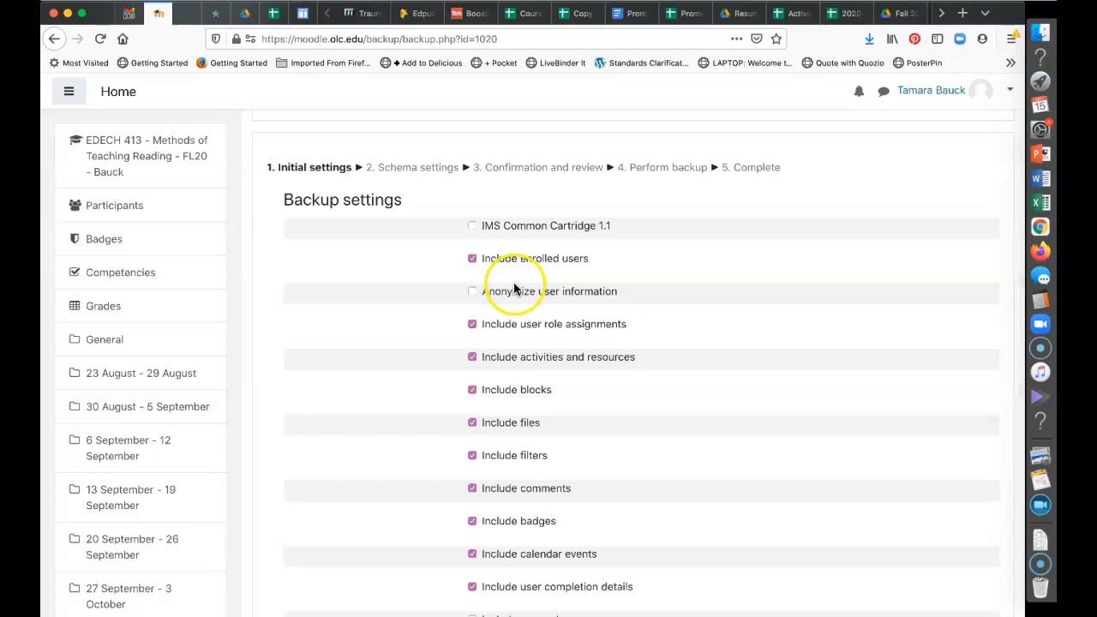
click(471, 259)
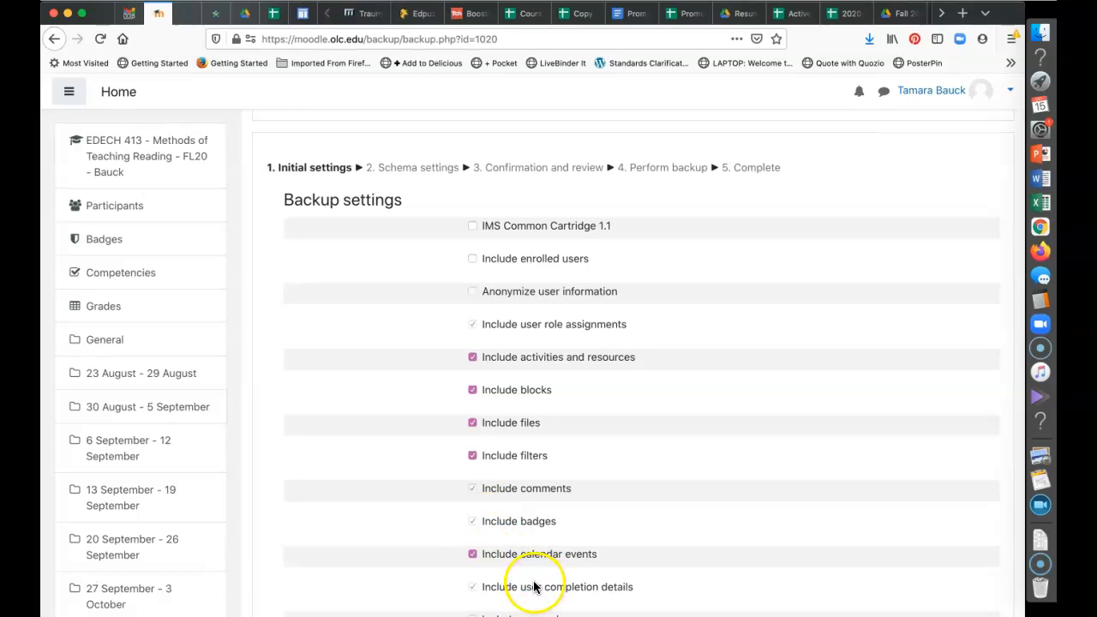
click(473, 555)
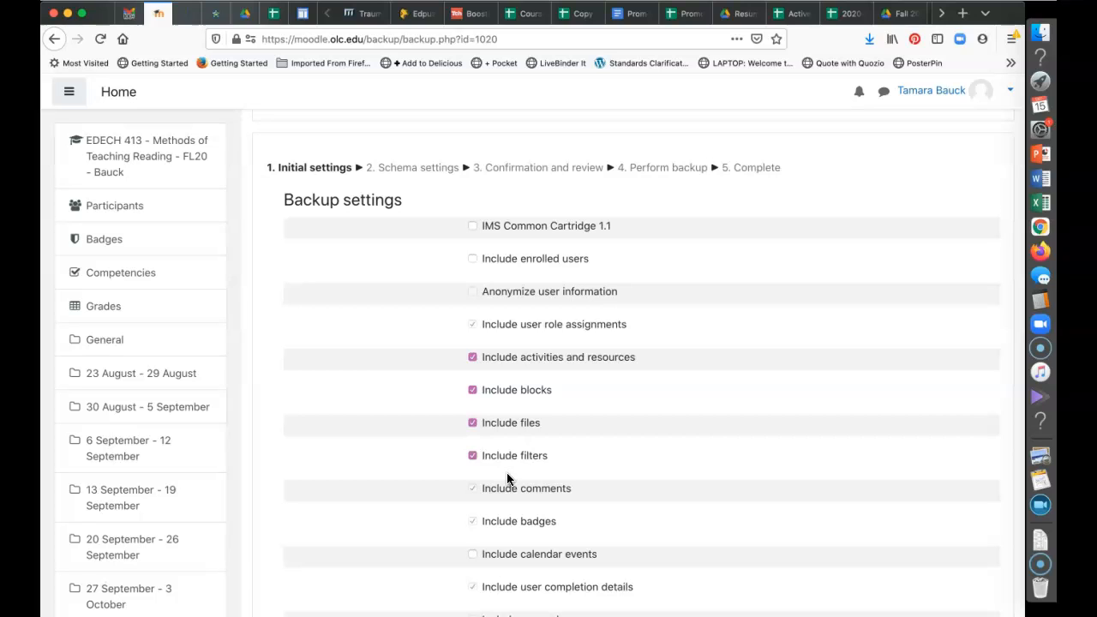
click(473, 390)
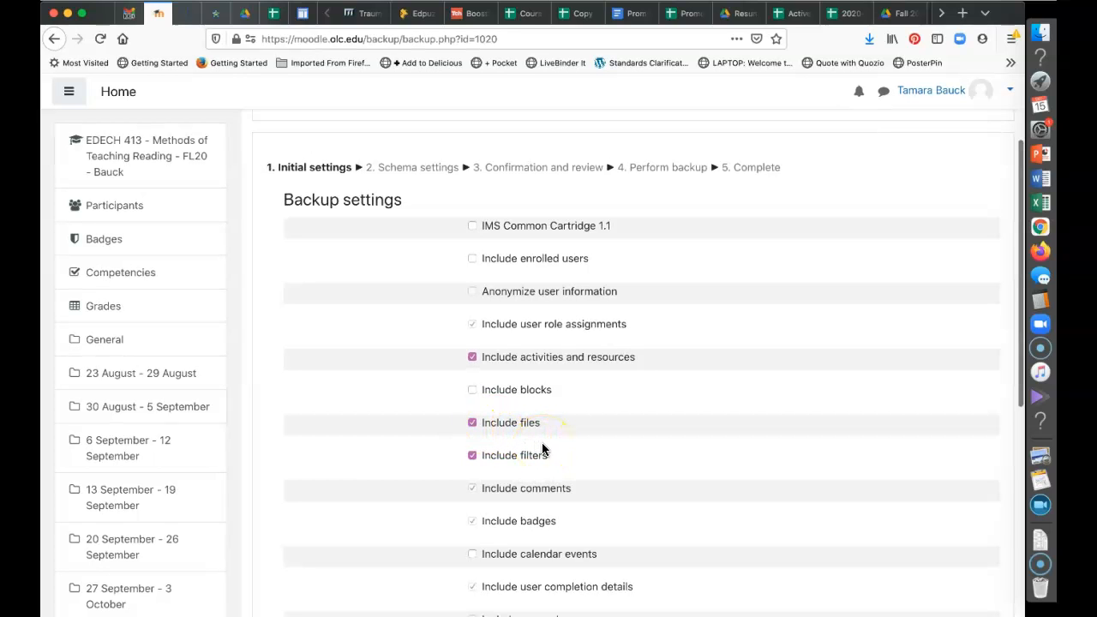
scroll(542, 444, down, 1)
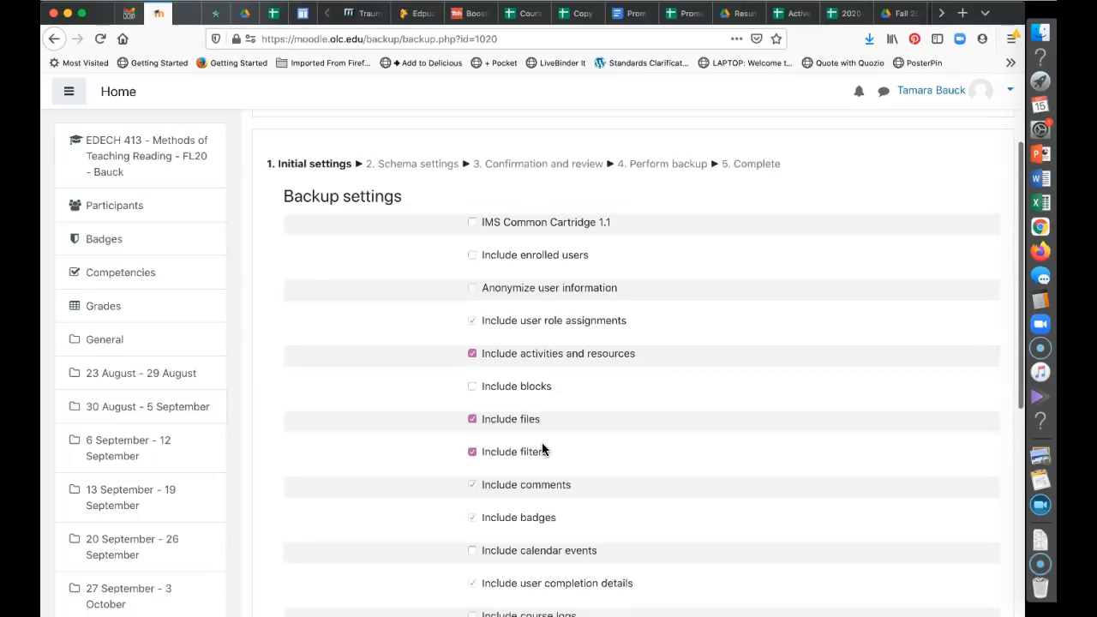
scroll(542, 445, down, 10)
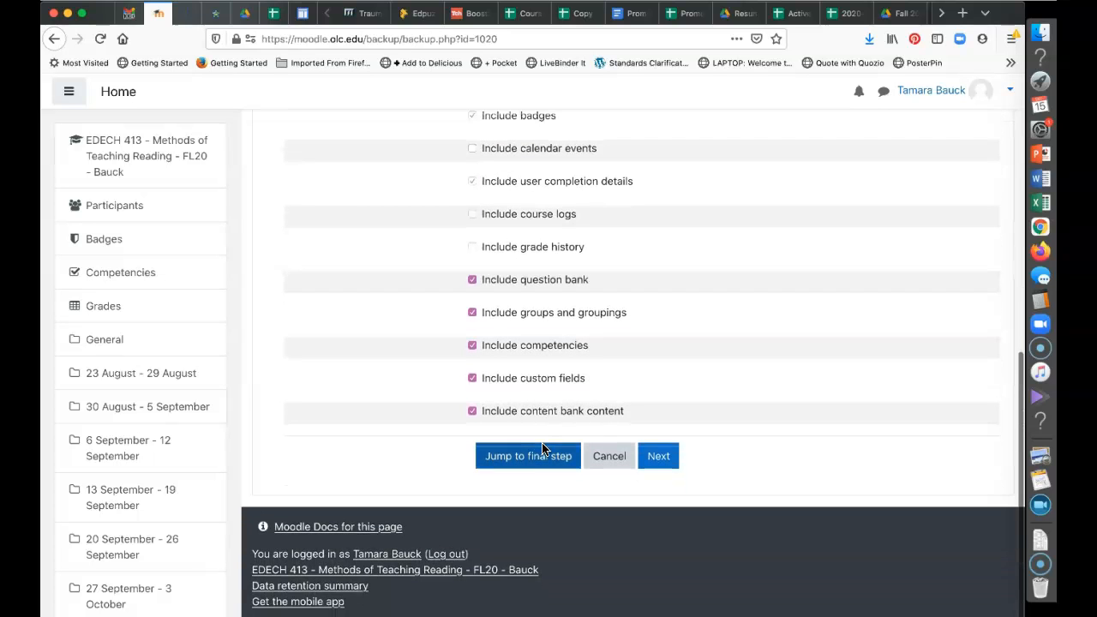
Untick question bank, groups and groupings, competencies, custom fields and content bank content
click(473, 281)
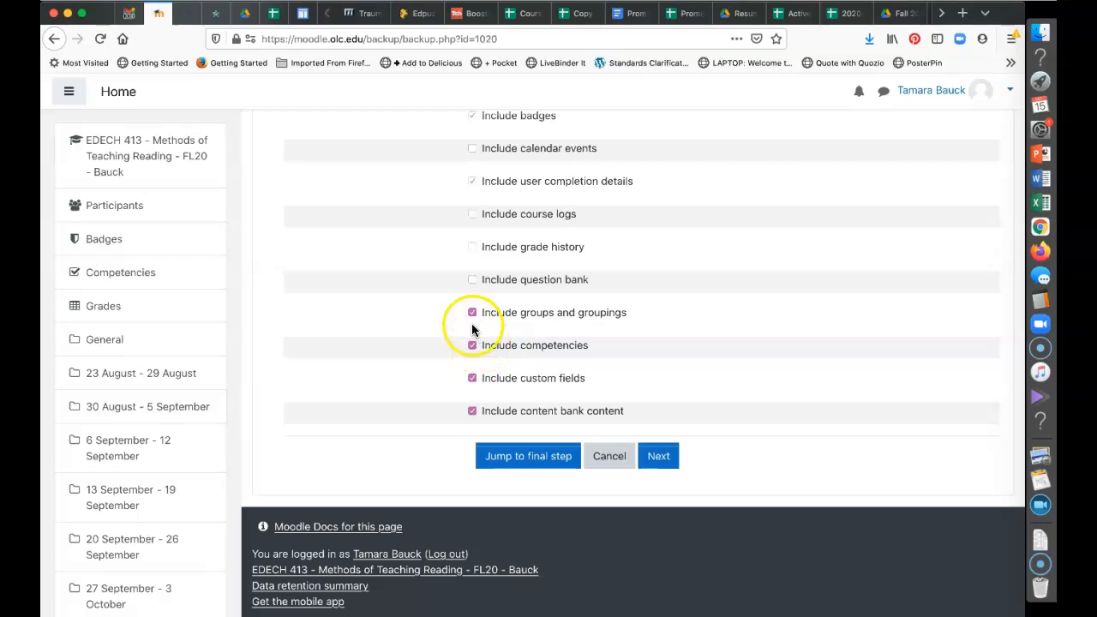
click(473, 314)
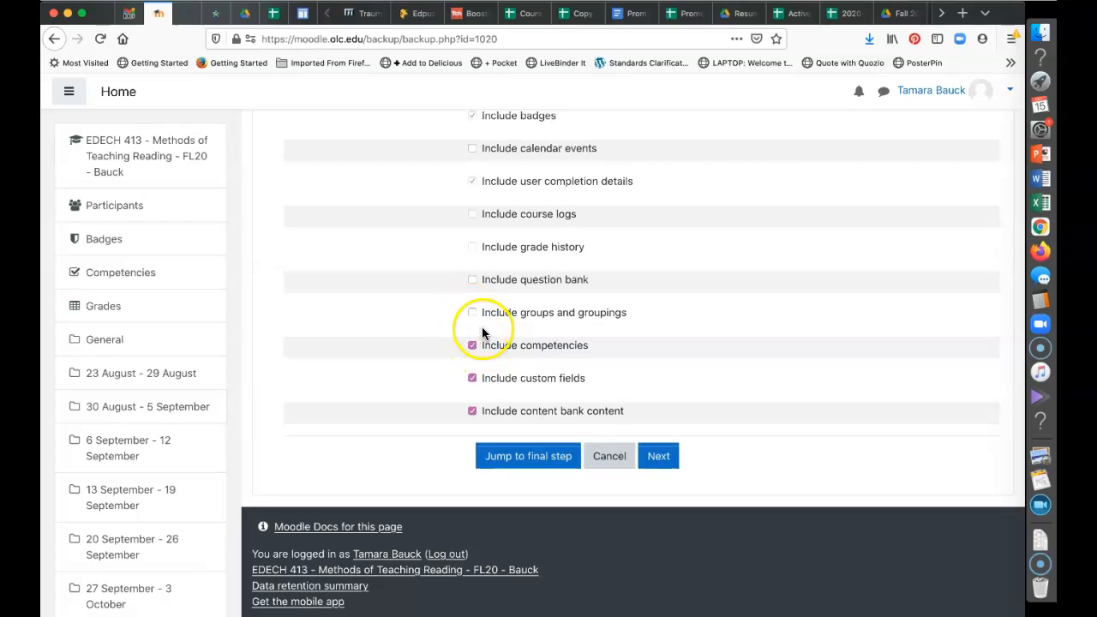
click(472, 347)
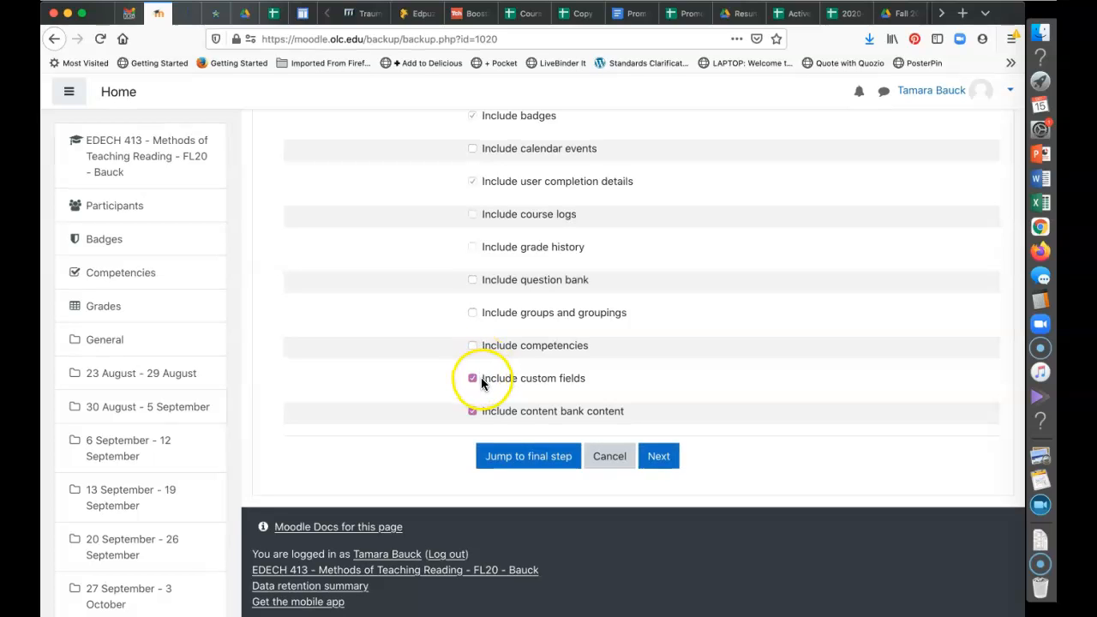
click(473, 379)
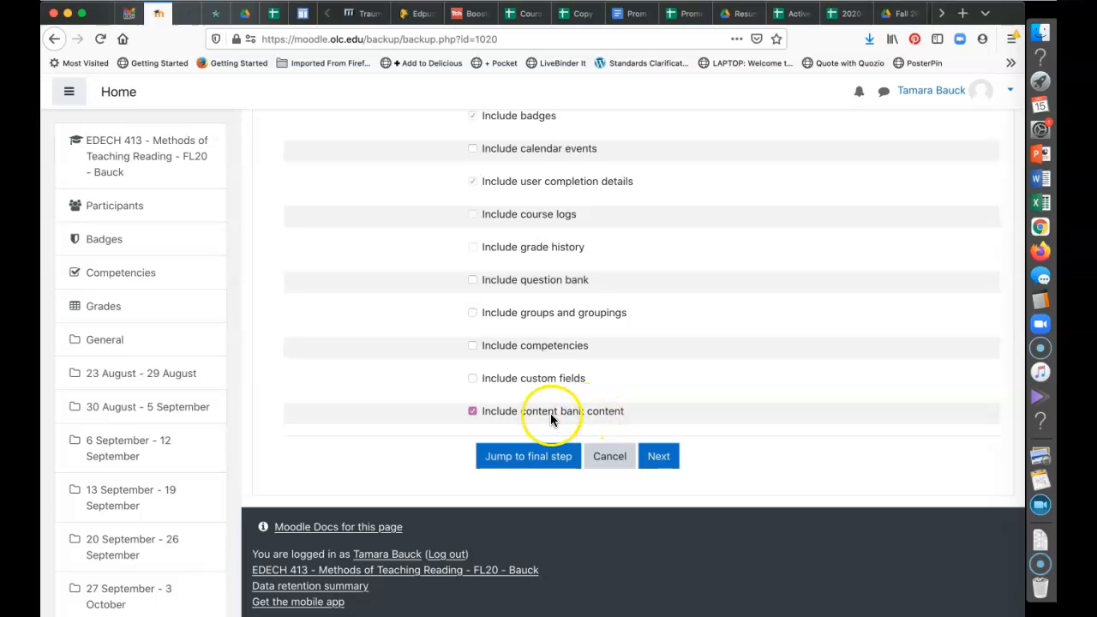
click(472, 412)
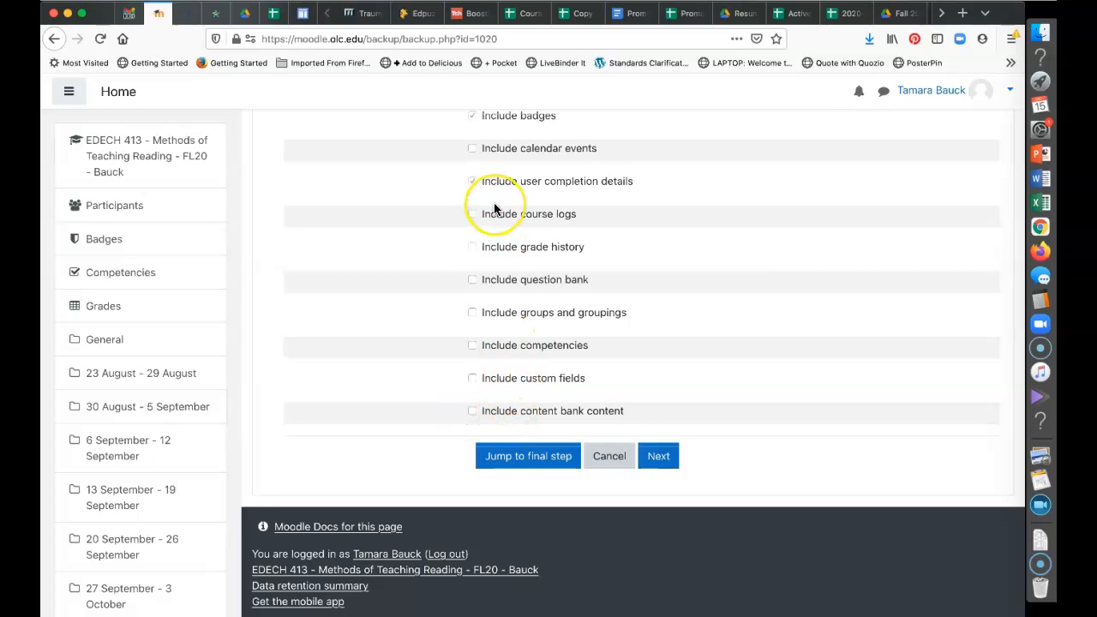
Scroll through the backup settings to review which options are now unchecked
scroll(494, 202, up, 1)
scroll(495, 207, up, 5)
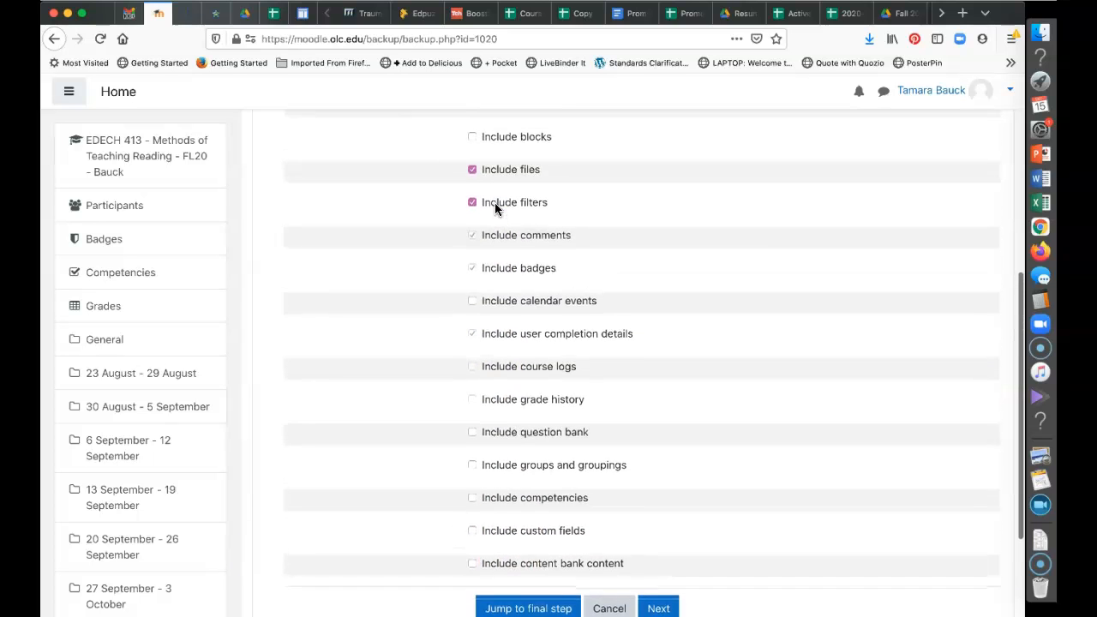
scroll(494, 207, up, 5)
scroll(494, 208, down, 6)
scroll(495, 204, up, 1)
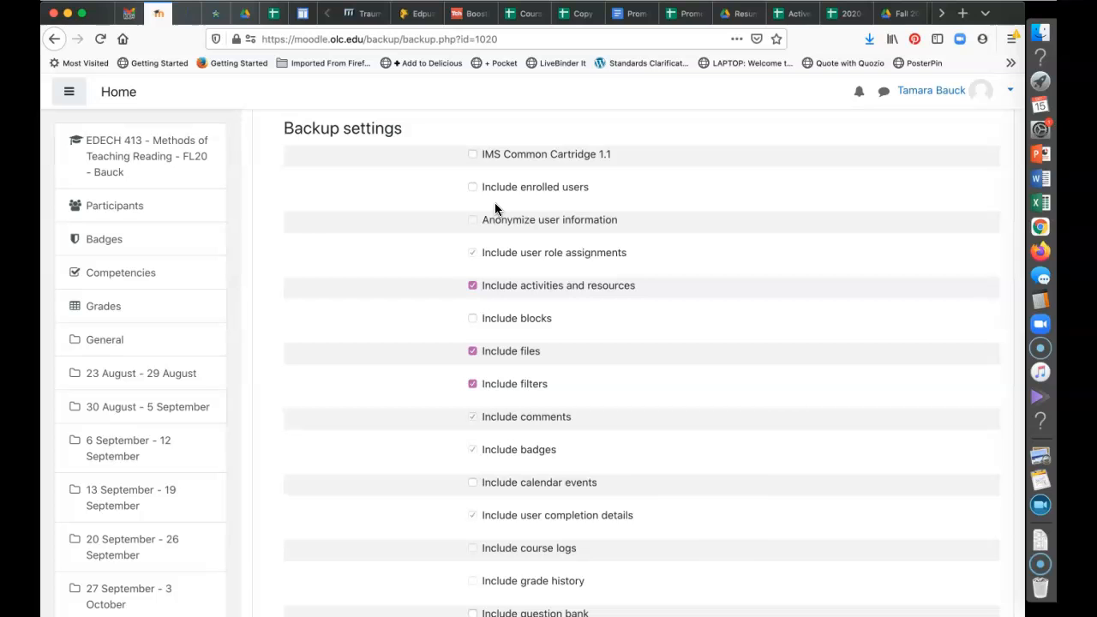
scroll(494, 206, down, 3)
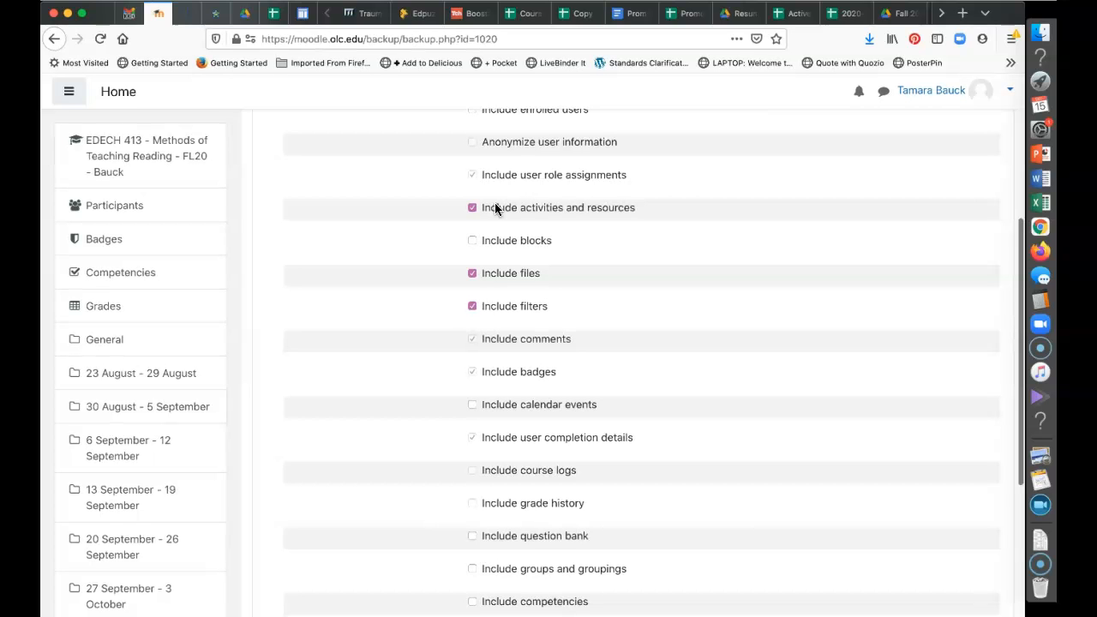
scroll(495, 208, down, 1)
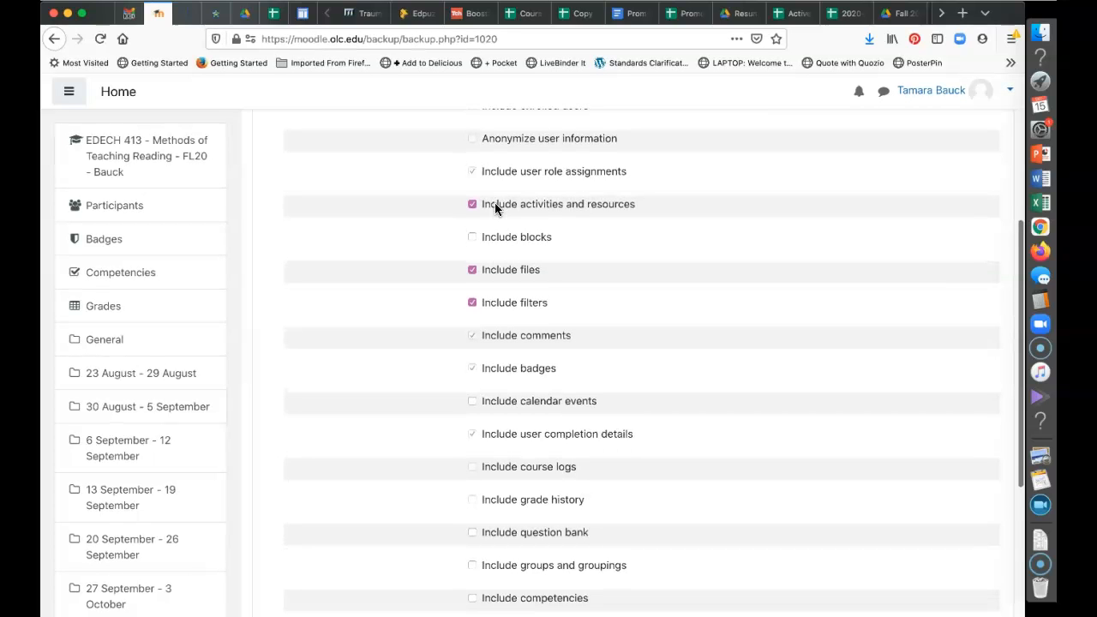
scroll(495, 209, down, 3)
scroll(494, 209, down, 3)
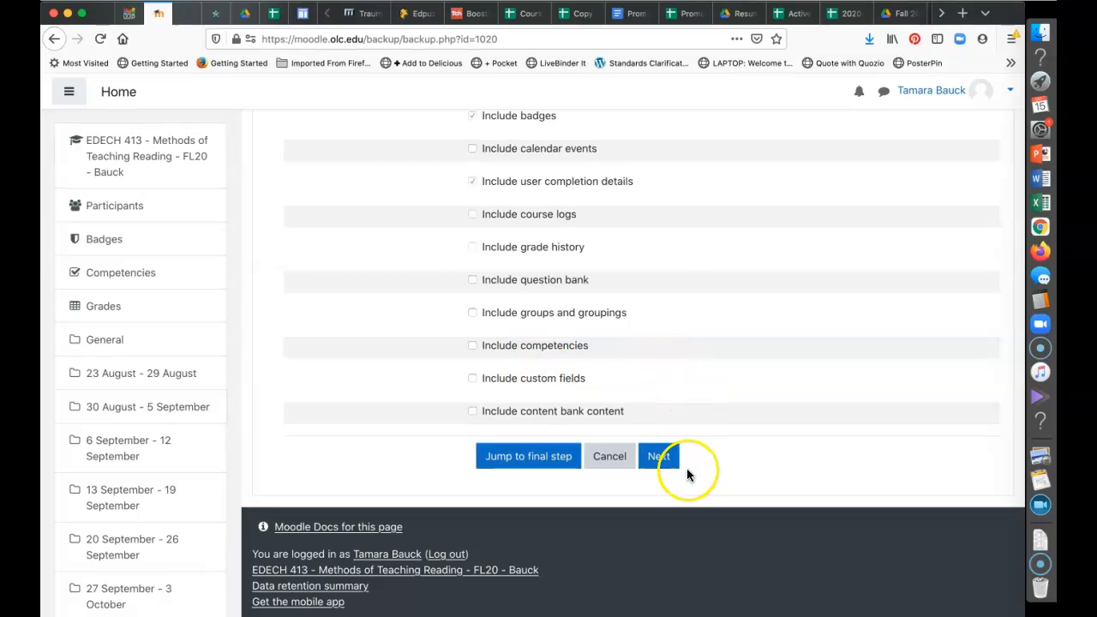
click(657, 458)
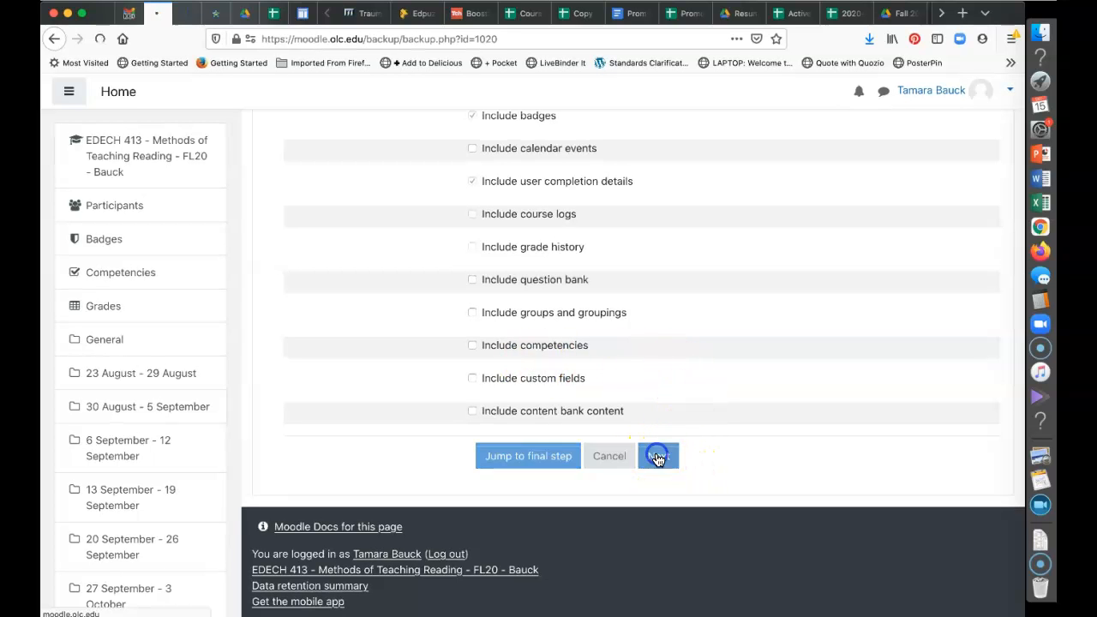
scroll(658, 458, down, 5)
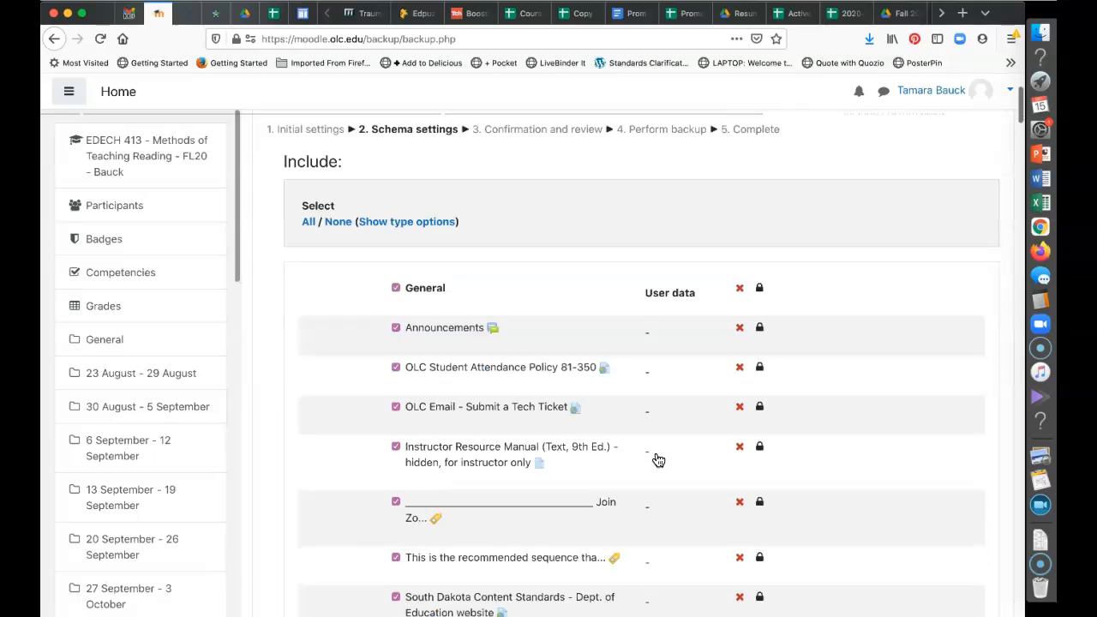
scroll(657, 407, down, 8)
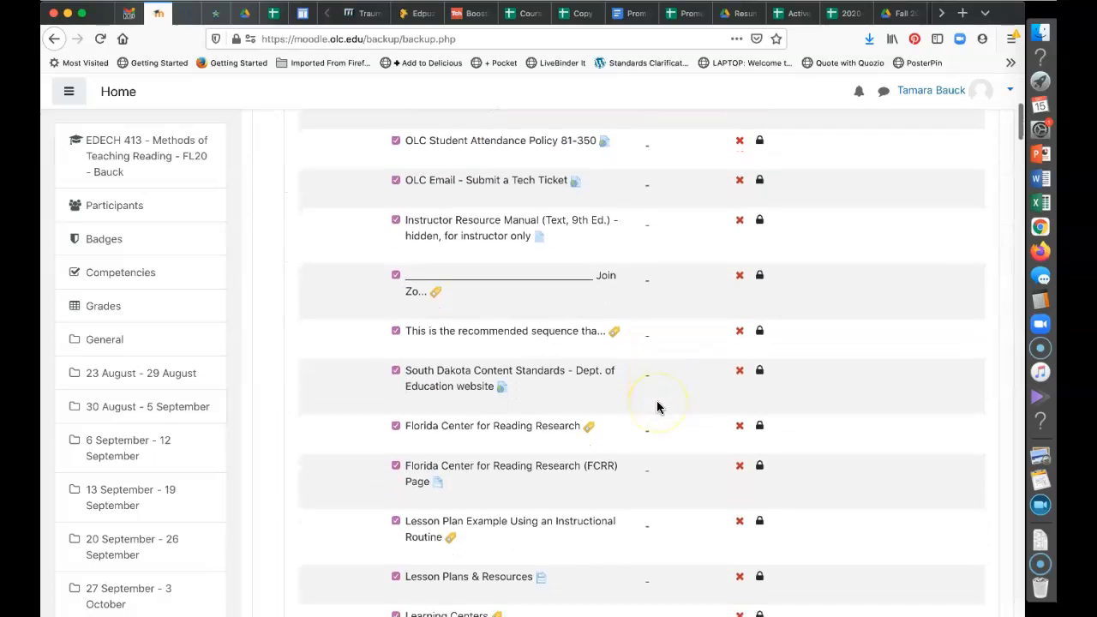
scroll(658, 406, down, 20)
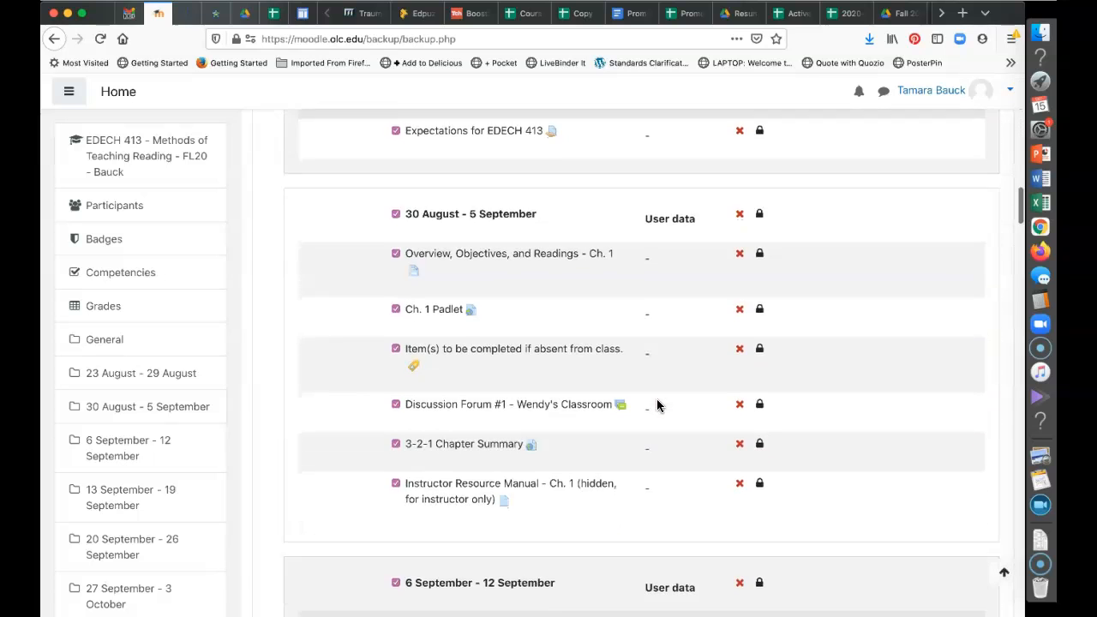
scroll(658, 406, down, 5)
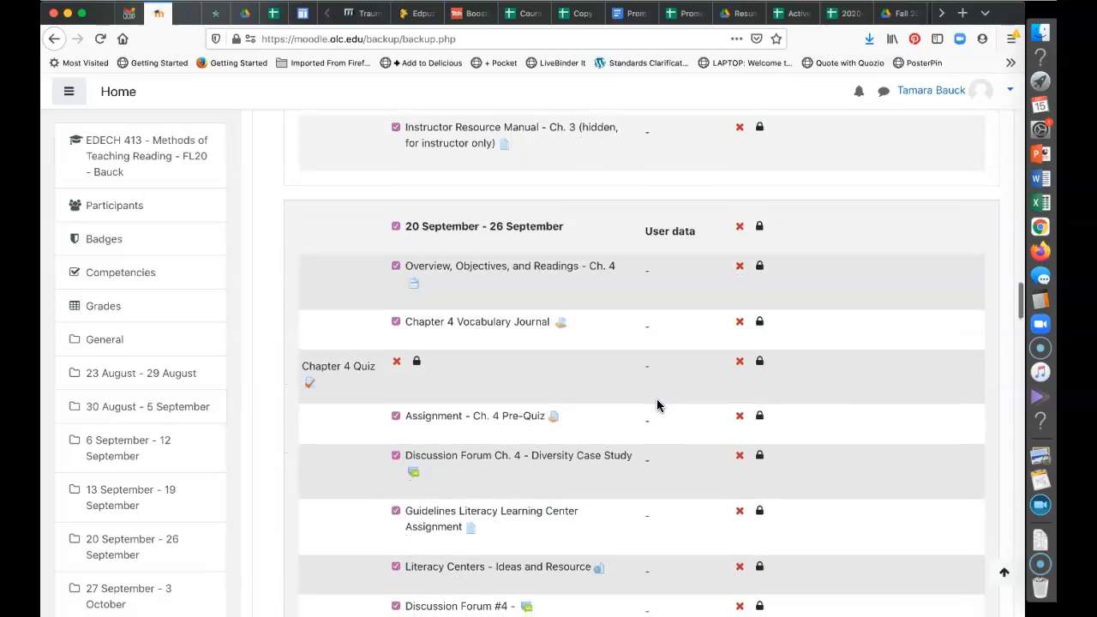
scroll(657, 407, up, 1)
scroll(658, 407, down, 3)
scroll(657, 406, down, 2)
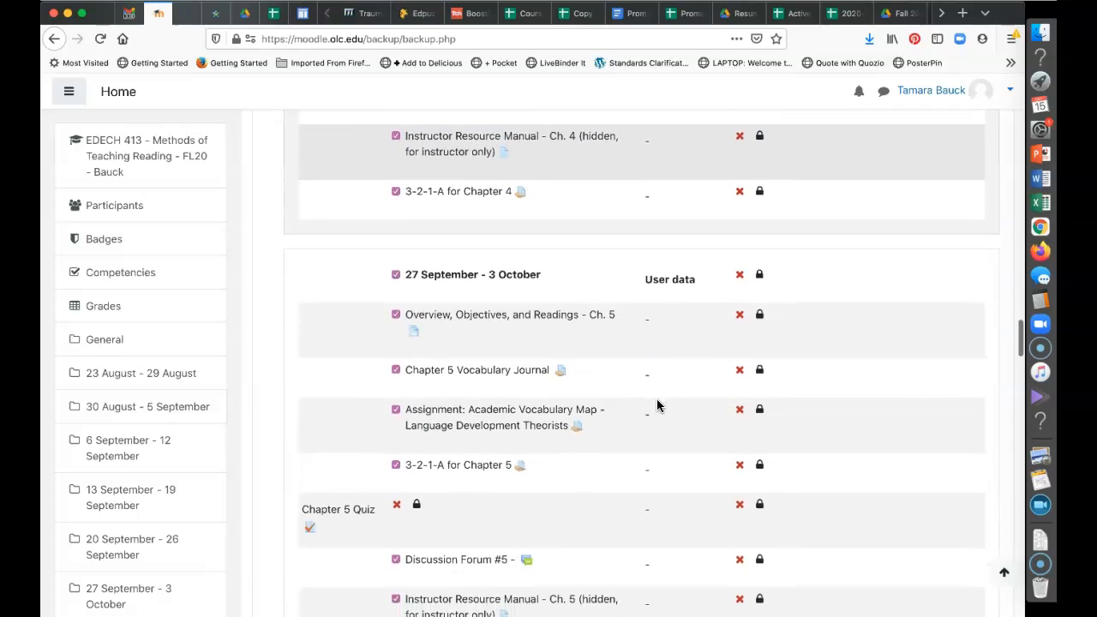
scroll(657, 406, up, 12)
scroll(657, 407, up, 7)
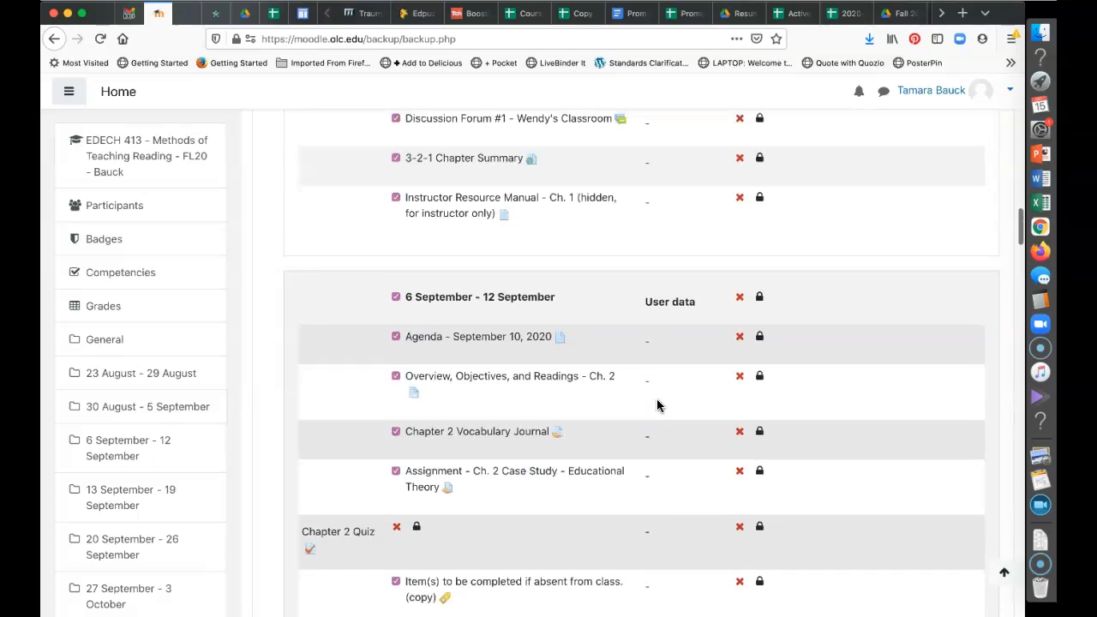
scroll(658, 407, up, 15)
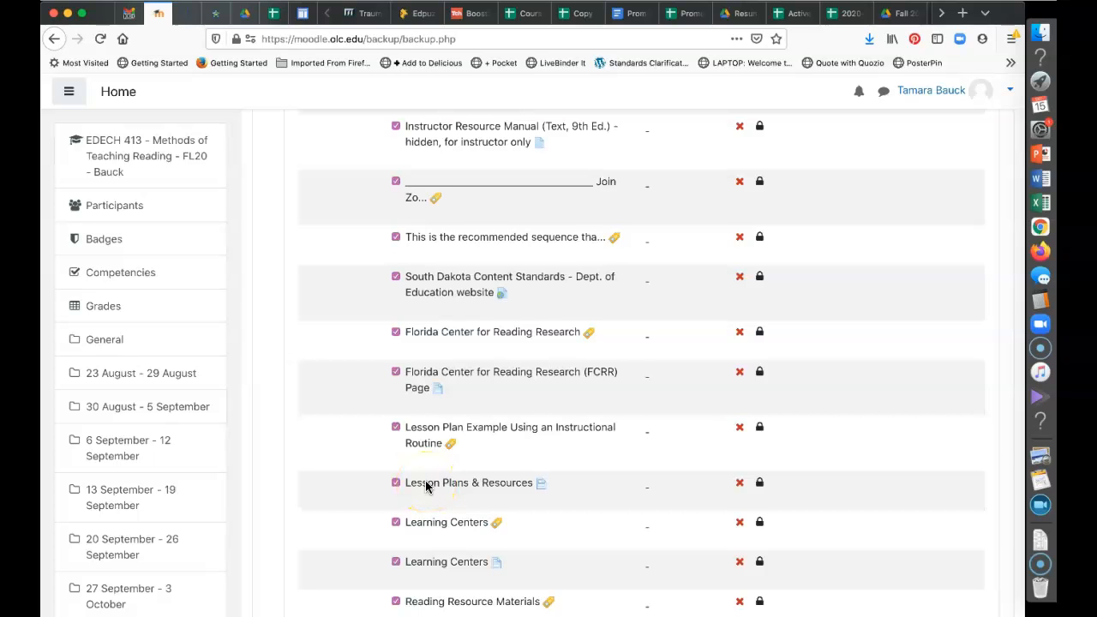
scroll(426, 486, up, 3)
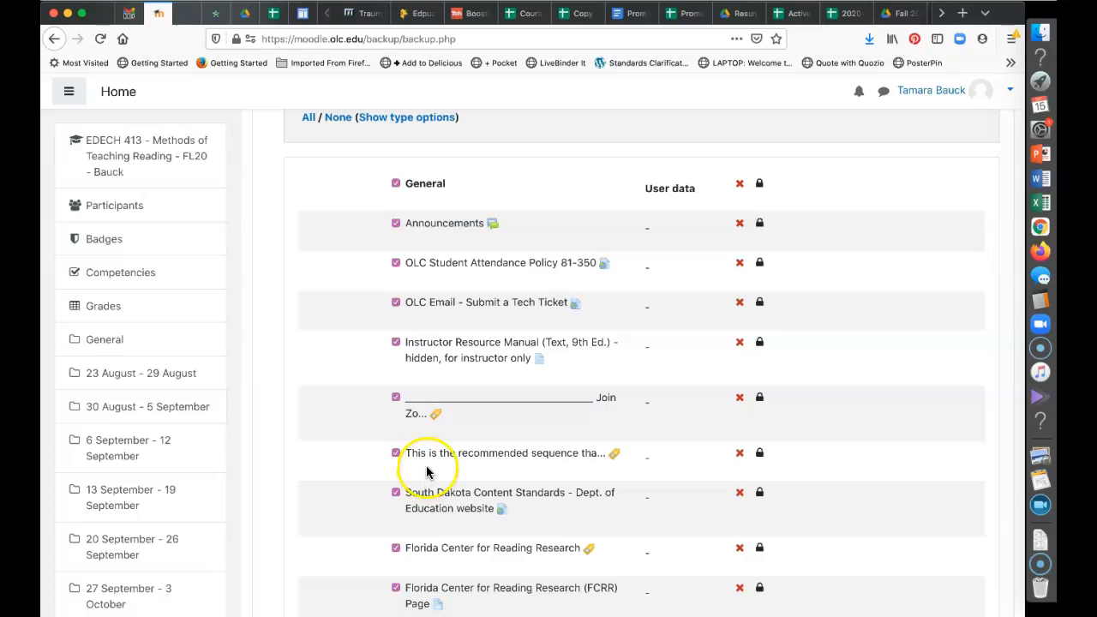
scroll(427, 288, down, 10)
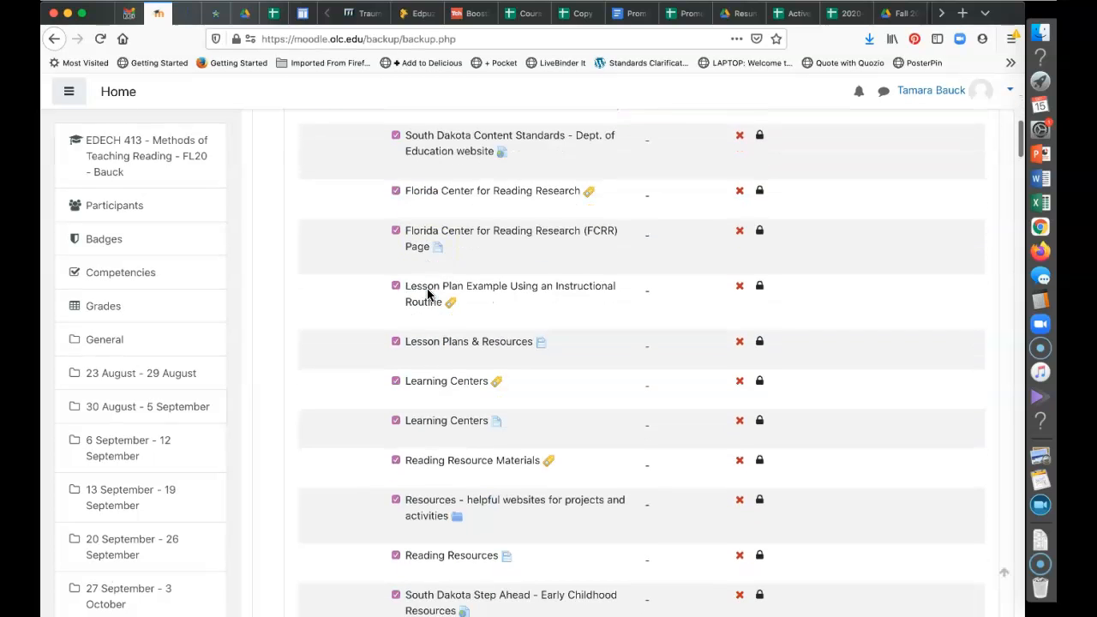
scroll(427, 294, down, 7)
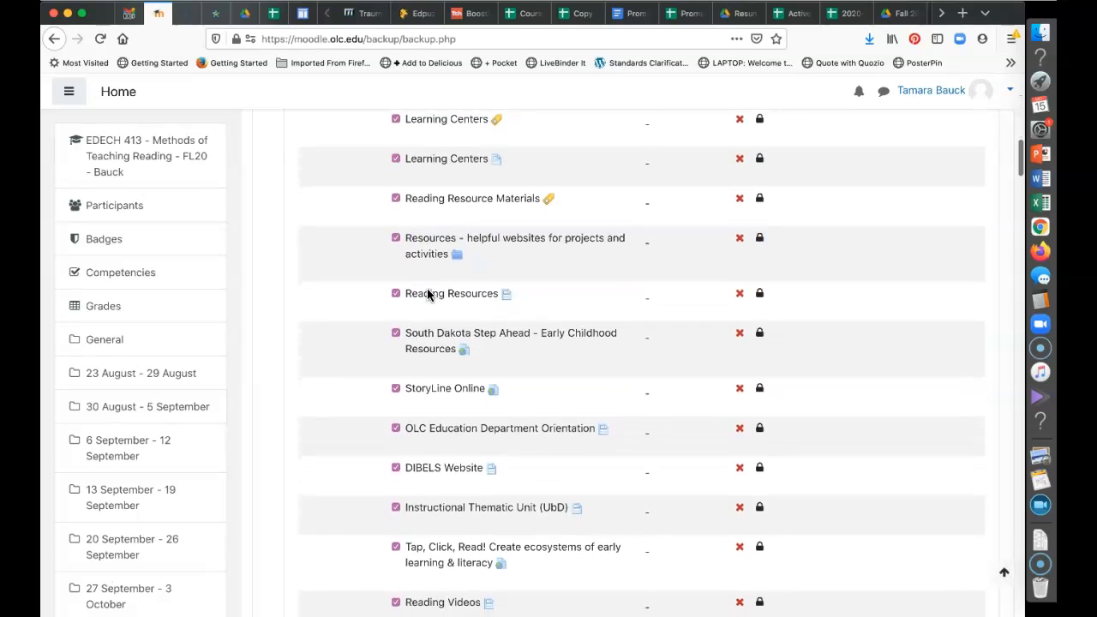
scroll(427, 295, down, 2)
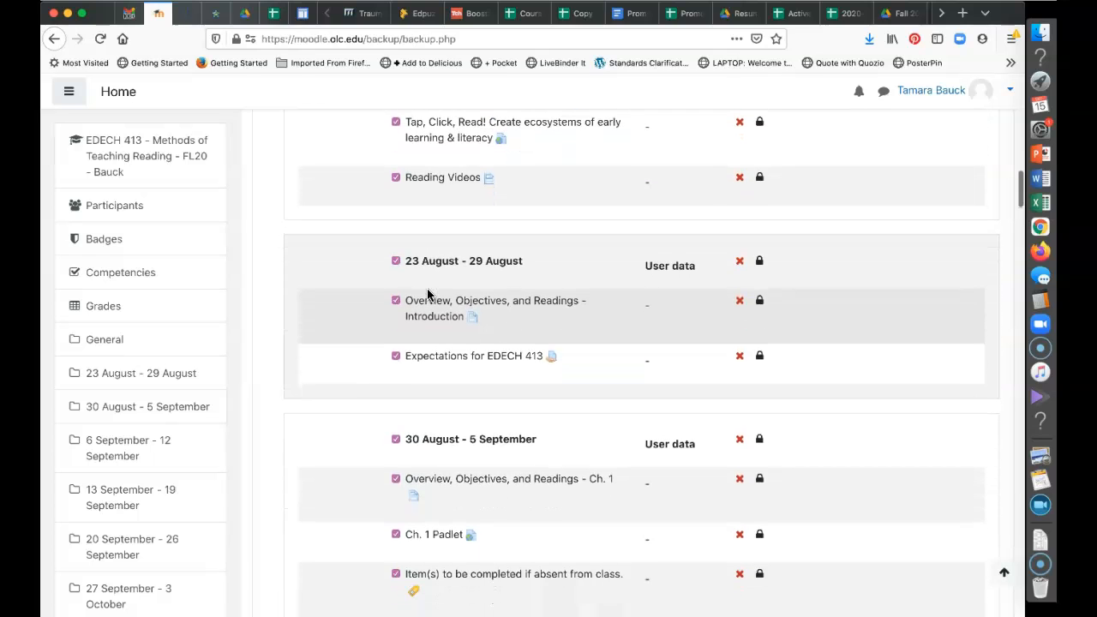
Untick the weekly sections from the 23 August week through the 11 October week
click(394, 260)
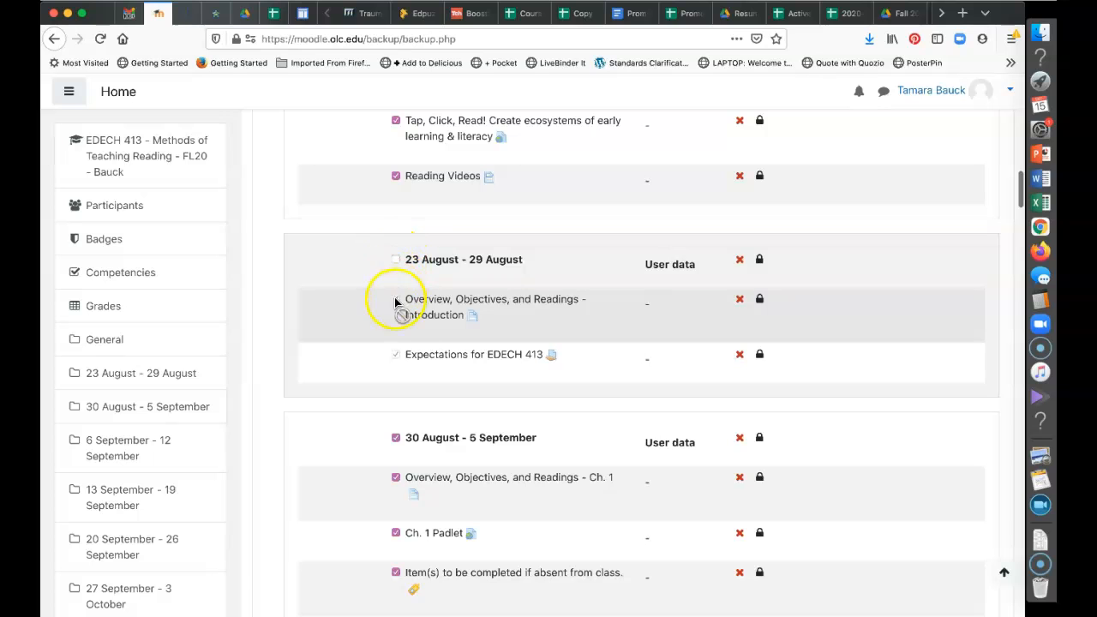
click(396, 439)
scroll(398, 437, down, 5)
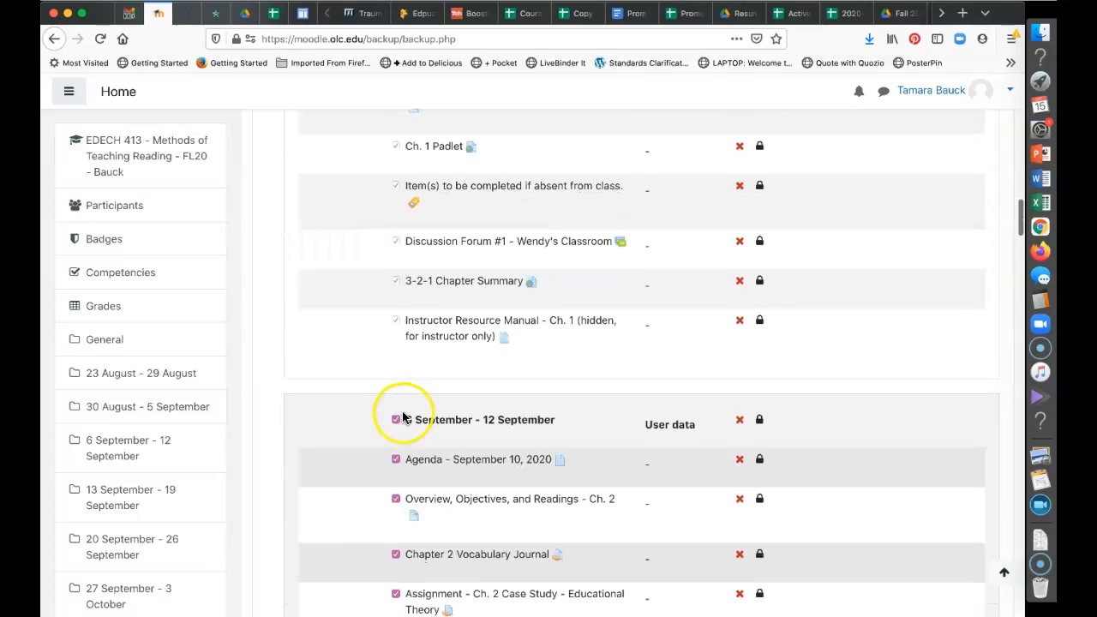
scroll(400, 419, down, 2)
scroll(393, 311, down, 15)
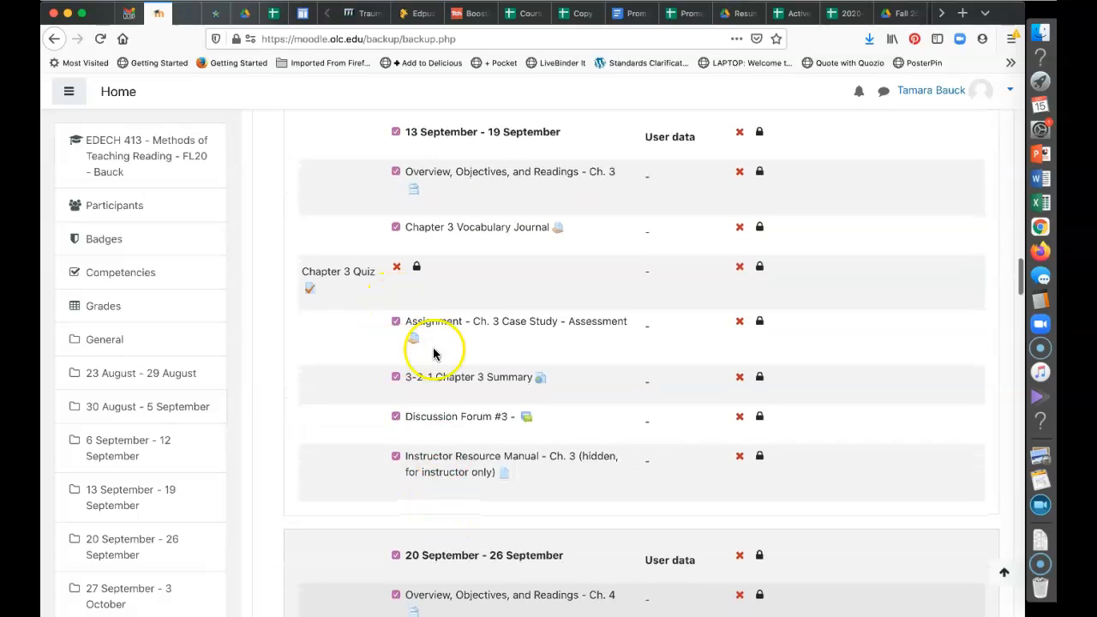
scroll(395, 138, down, 10)
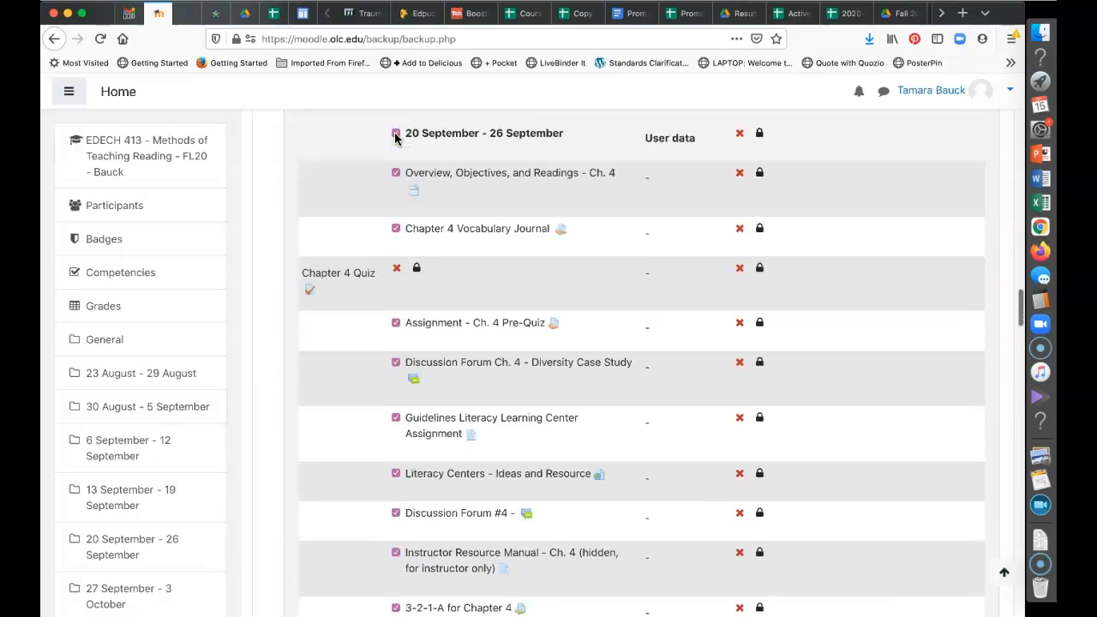
scroll(394, 137, up, 3)
click(394, 195)
scroll(394, 197, down, 7)
click(395, 194)
scroll(395, 196, down, 5)
click(395, 173)
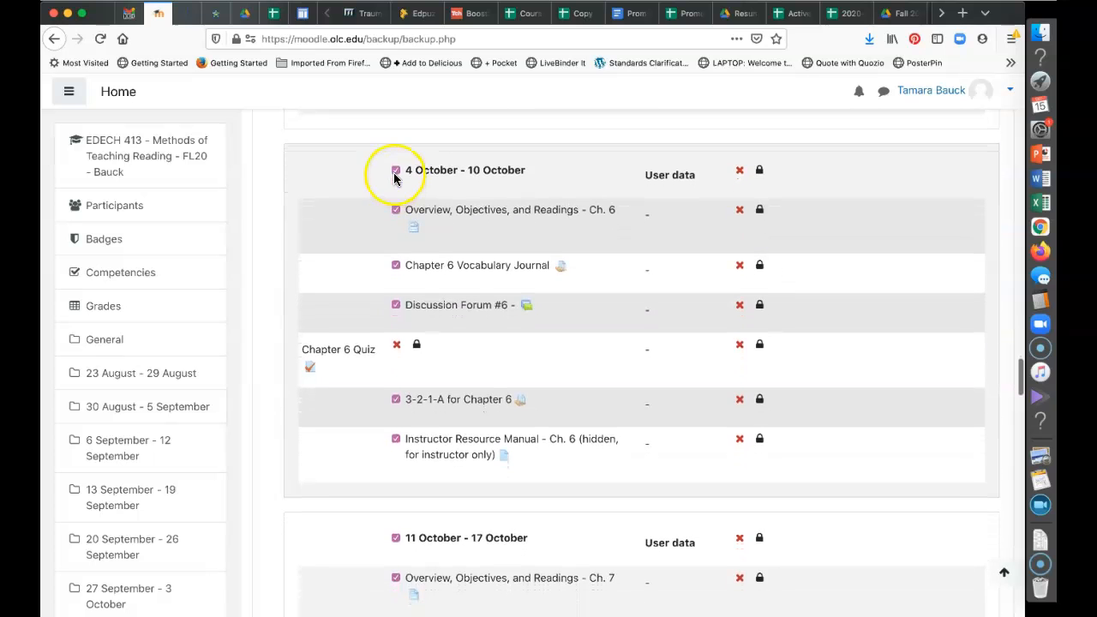
scroll(394, 175, down, 5)
click(395, 194)
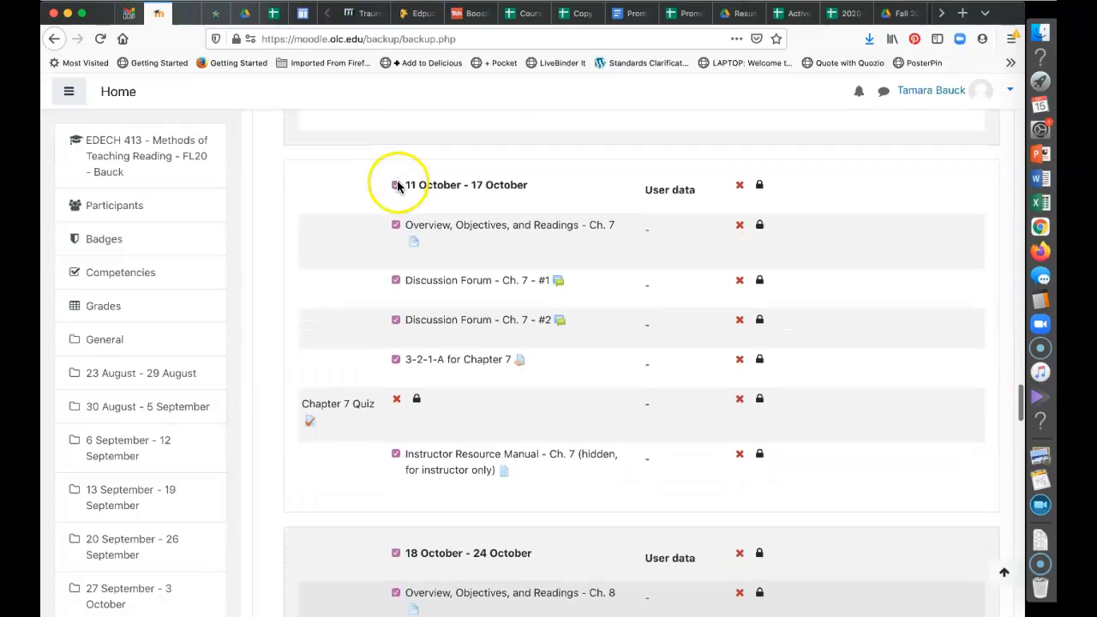
Untick the remaining weeks from 18 October through 29 November, then return to the top
scroll(396, 188, down, 5)
click(396, 215)
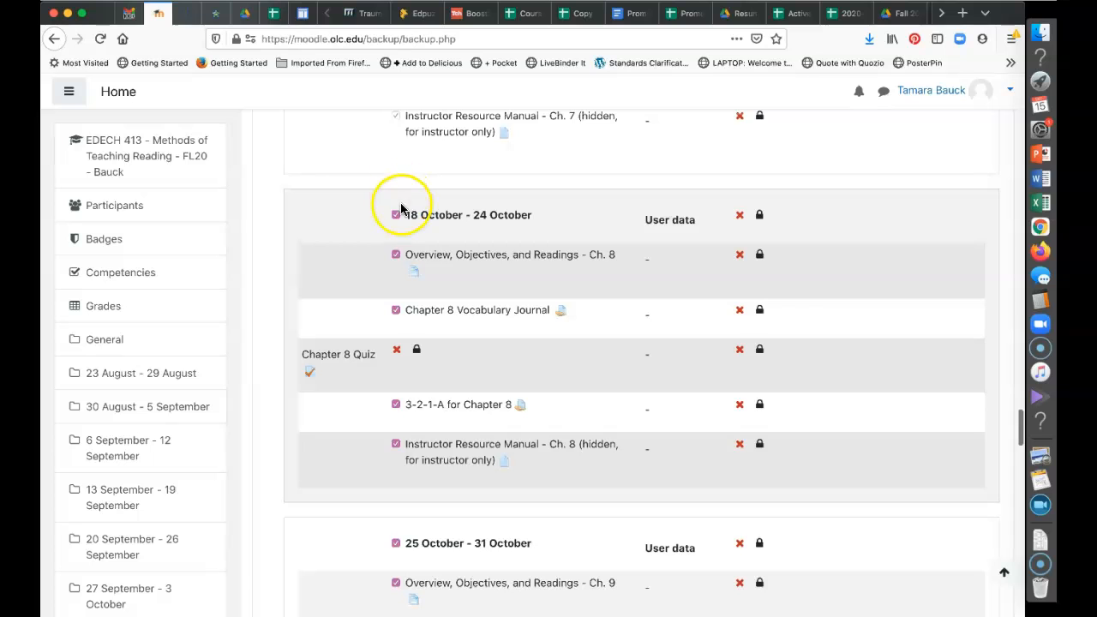
scroll(397, 214, down, 5)
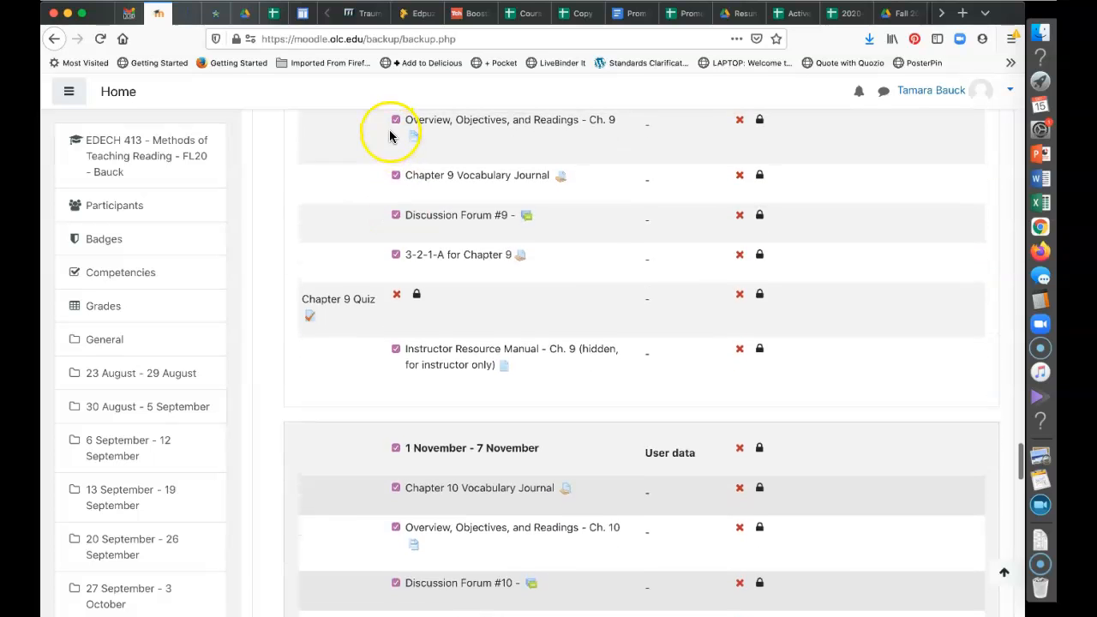
scroll(392, 134, up, 1)
click(390, 135)
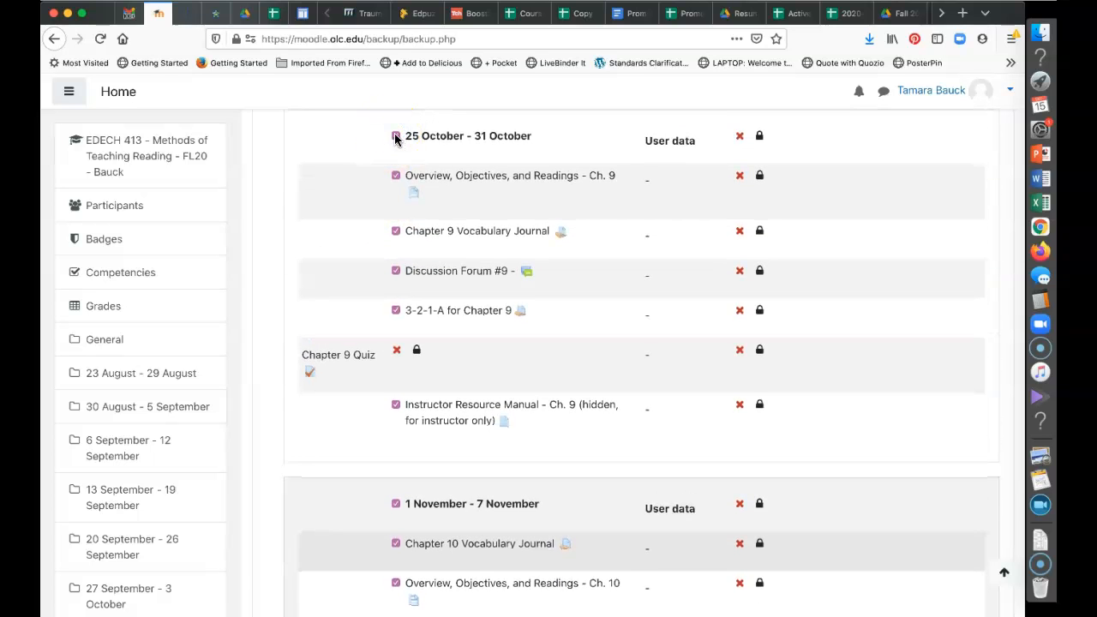
scroll(396, 140, down, 5)
scroll(397, 146, up, 1)
click(396, 155)
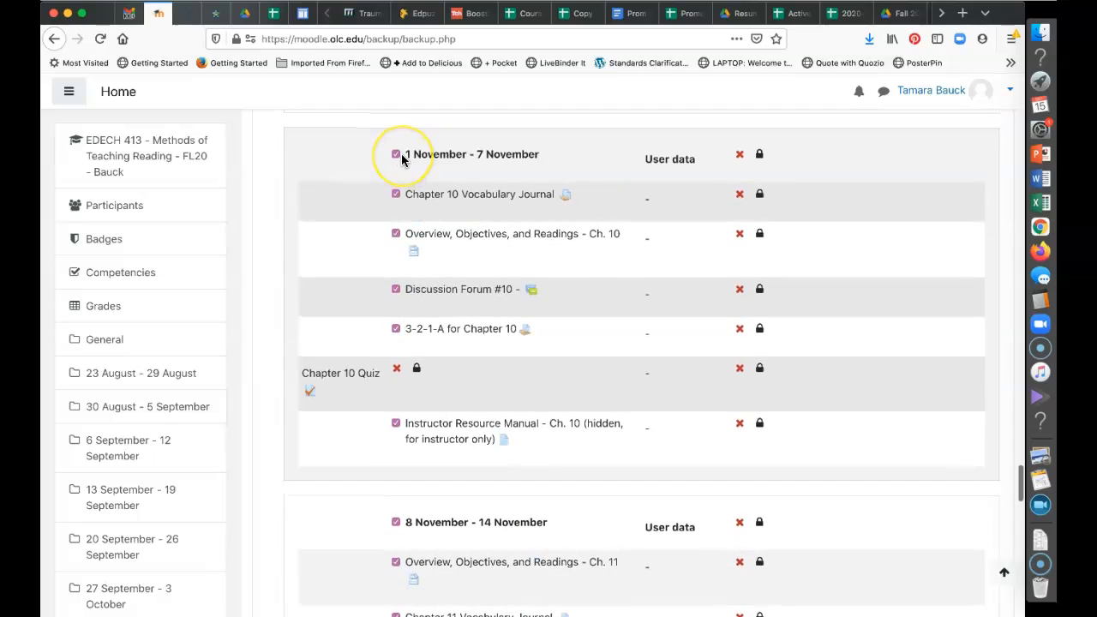
scroll(401, 159, up, 3)
scroll(401, 159, down, 3)
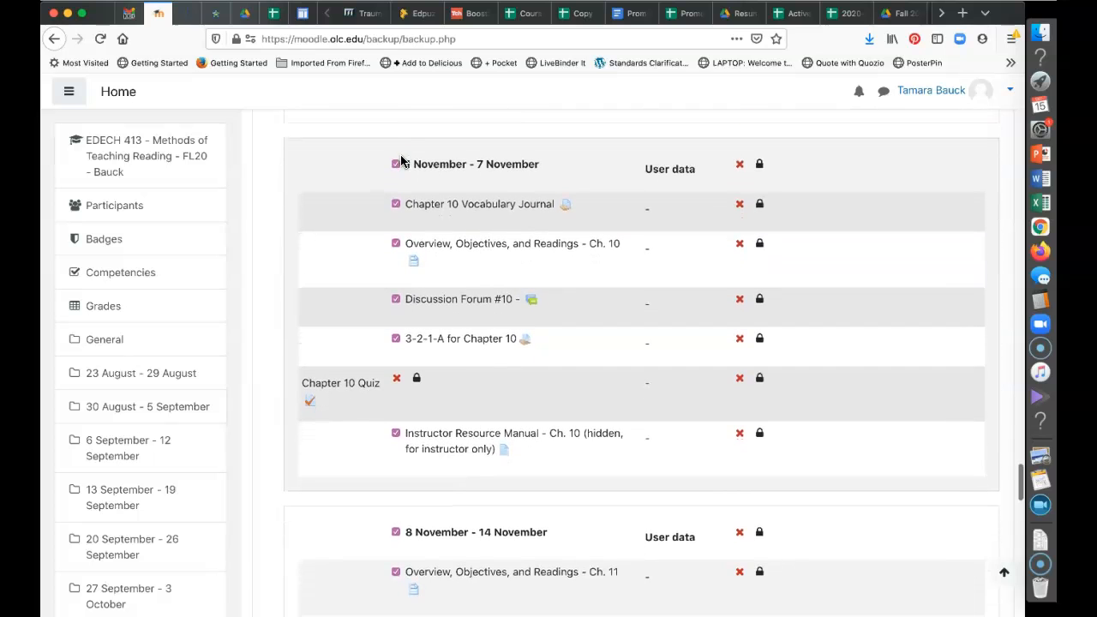
scroll(399, 167, down, 3)
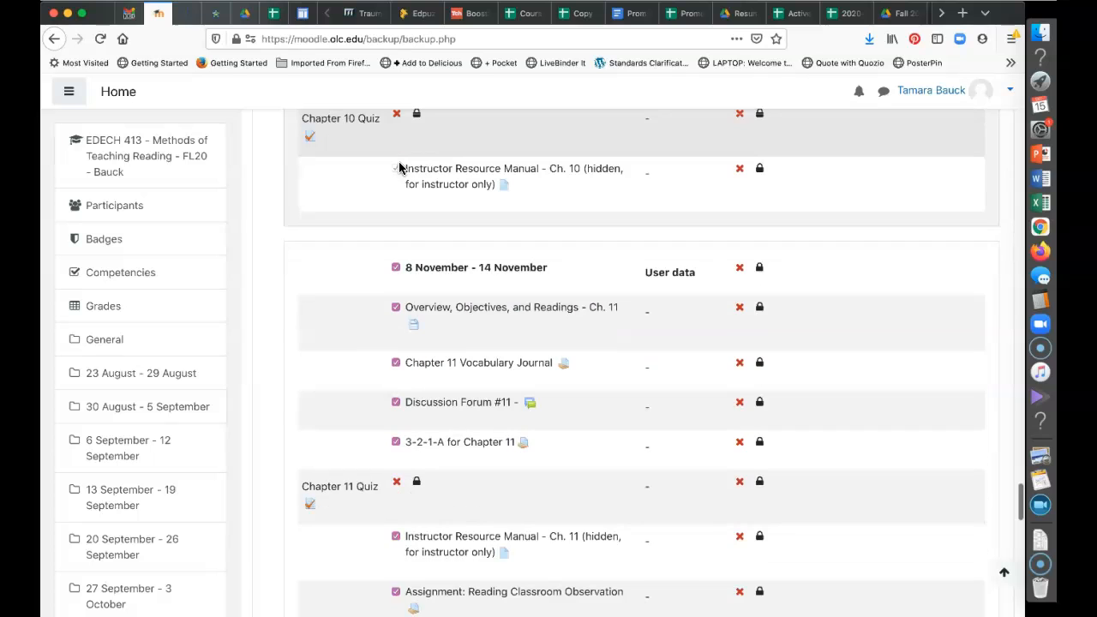
scroll(399, 270, down, 6)
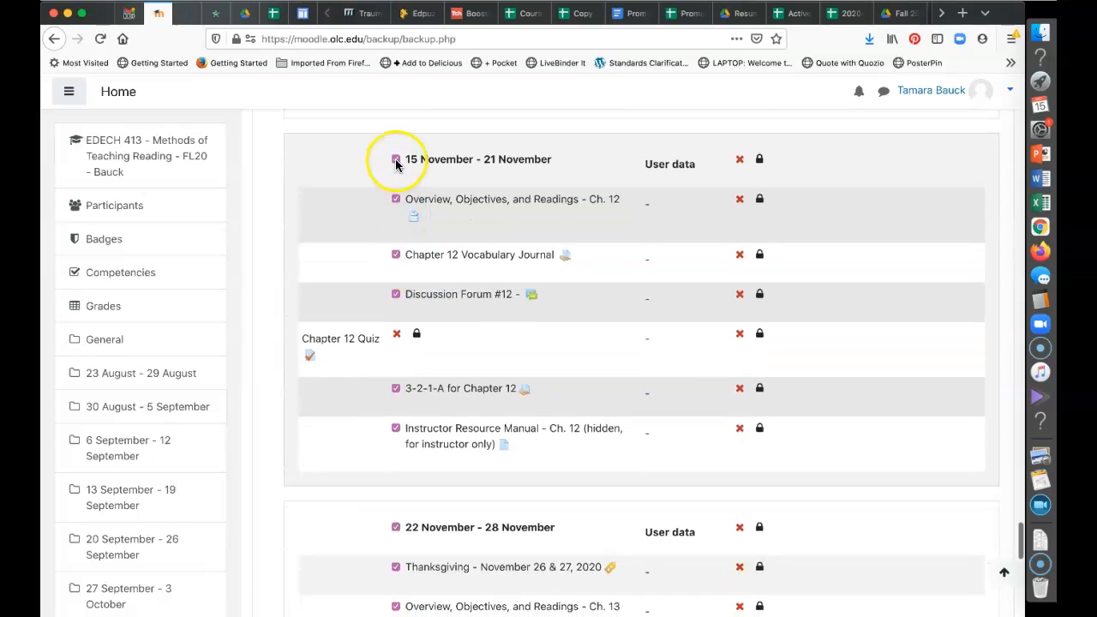
click(396, 160)
scroll(397, 166, down, 3)
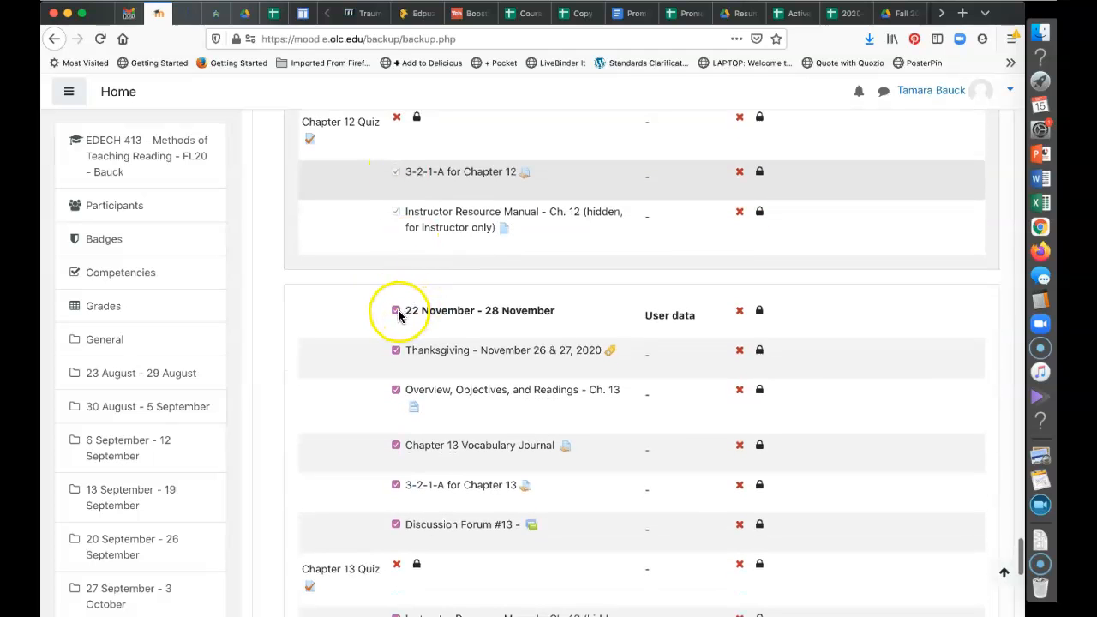
scroll(397, 310, down, 8)
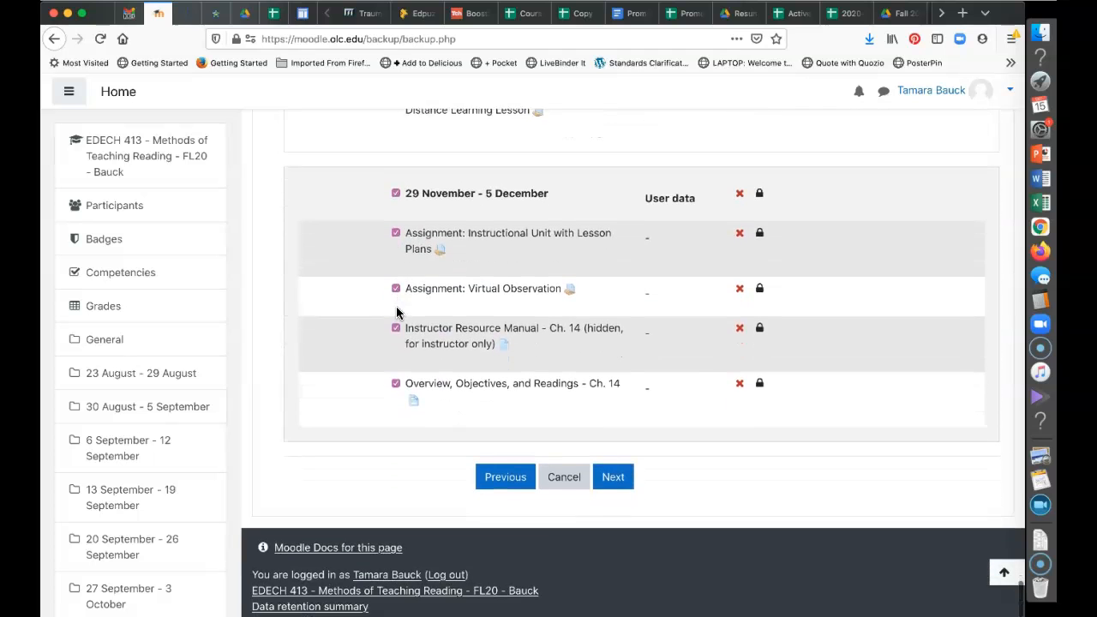
click(394, 177)
scroll(394, 177, up, 7)
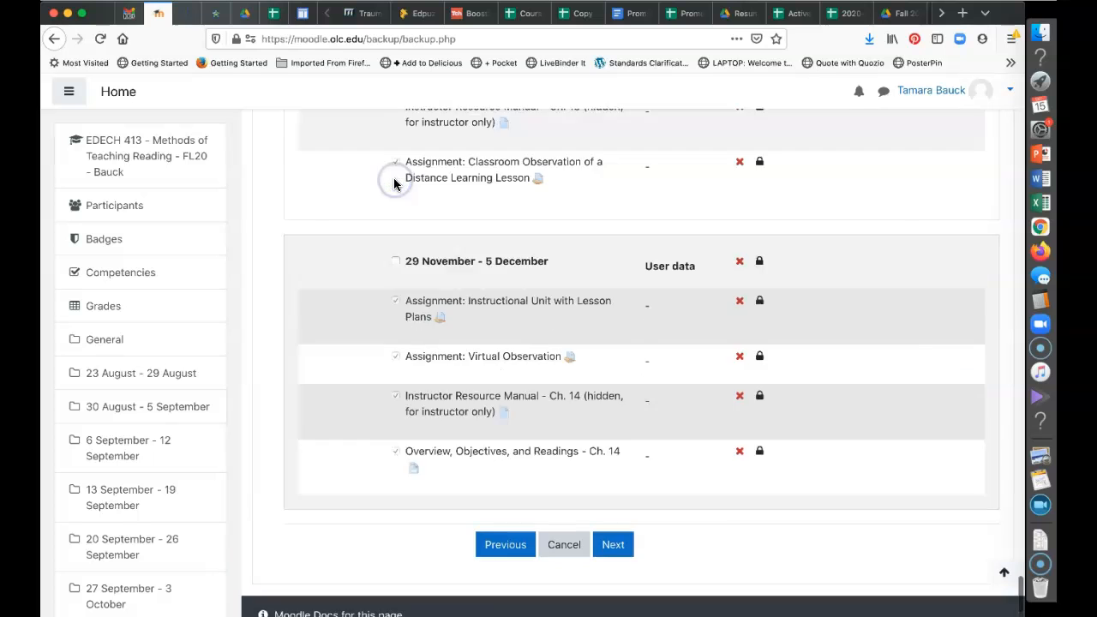
scroll(393, 178, up, 14)
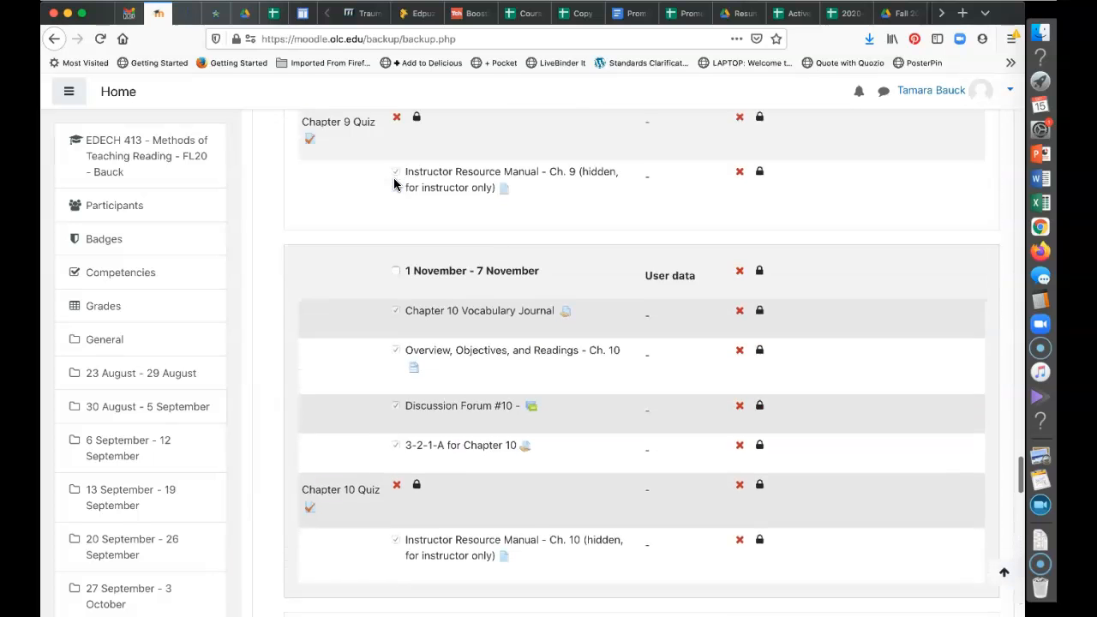
scroll(393, 182, up, 6)
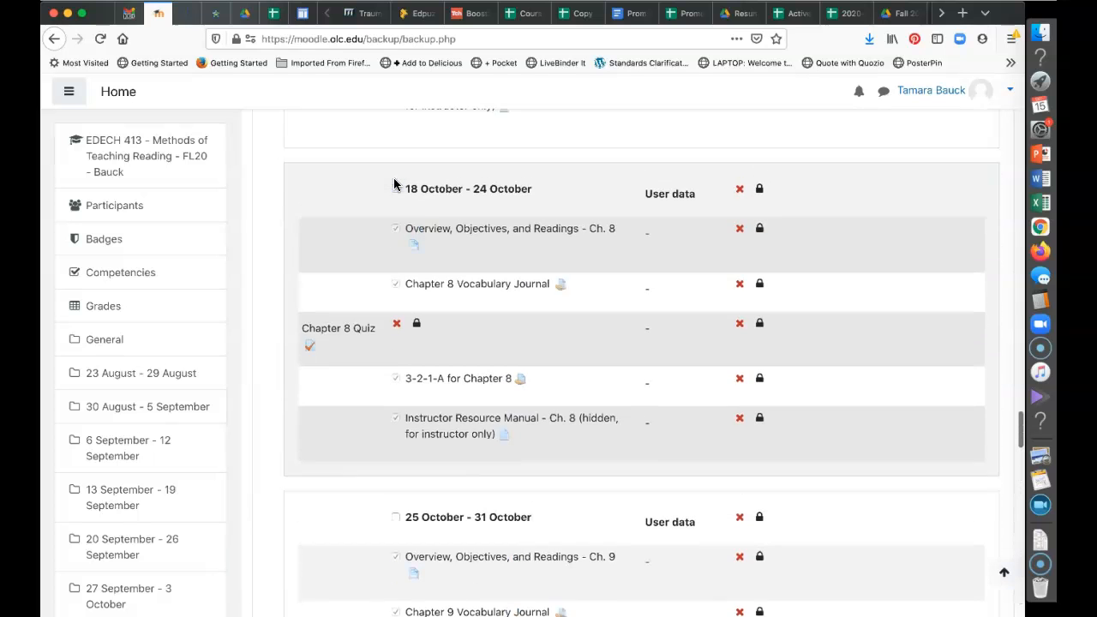
scroll(394, 184, up, 10)
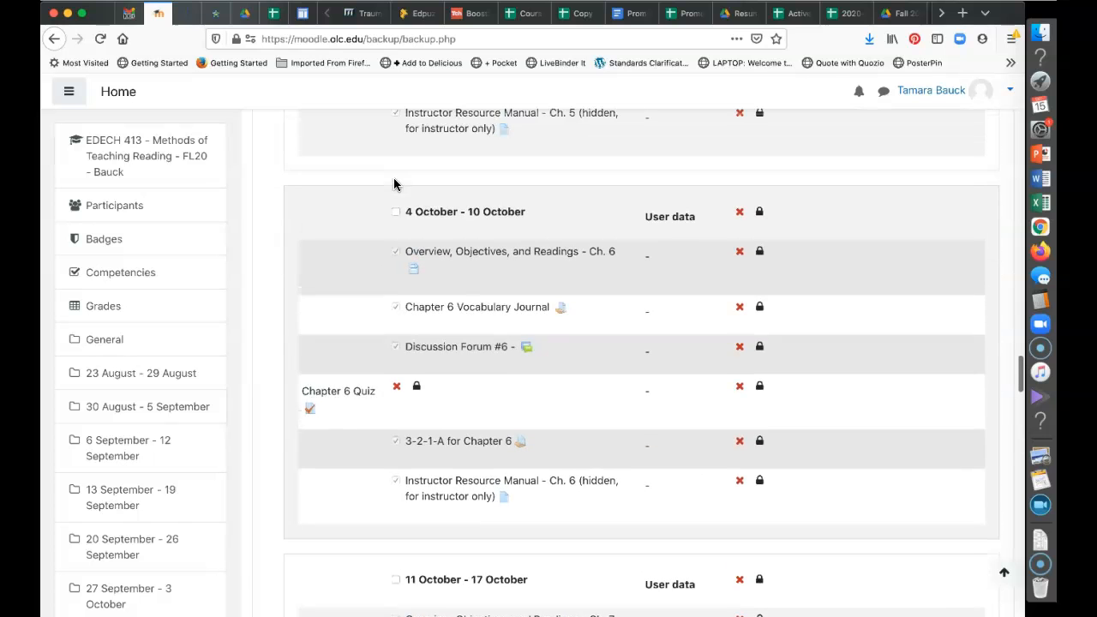
scroll(394, 184, up, 12)
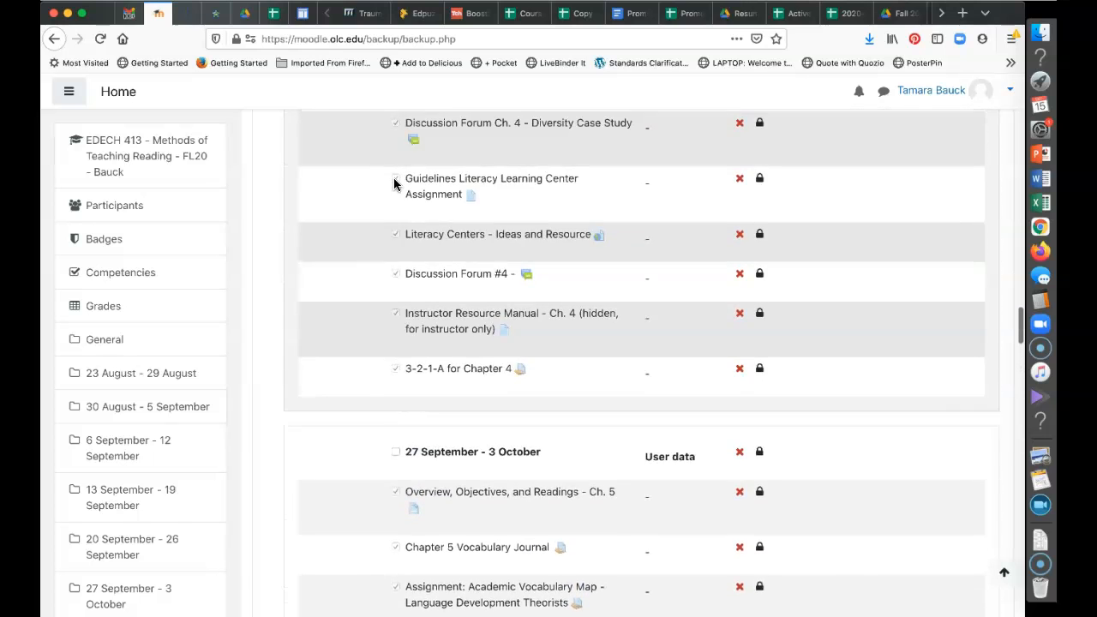
scroll(393, 185, up, 12)
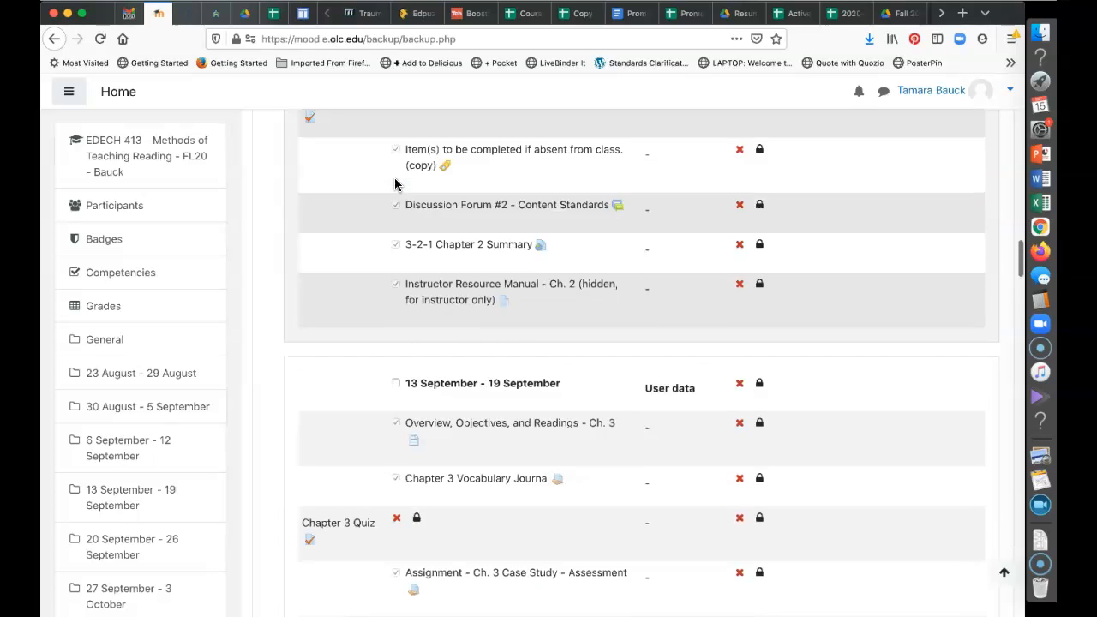
scroll(394, 182, up, 12)
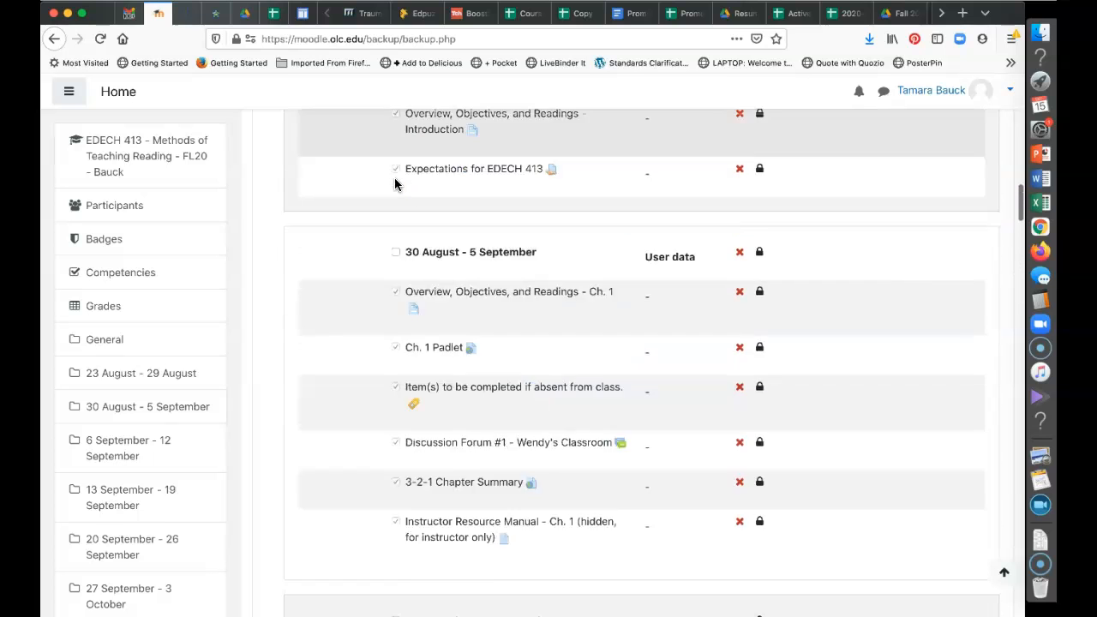
scroll(396, 183, up, 10)
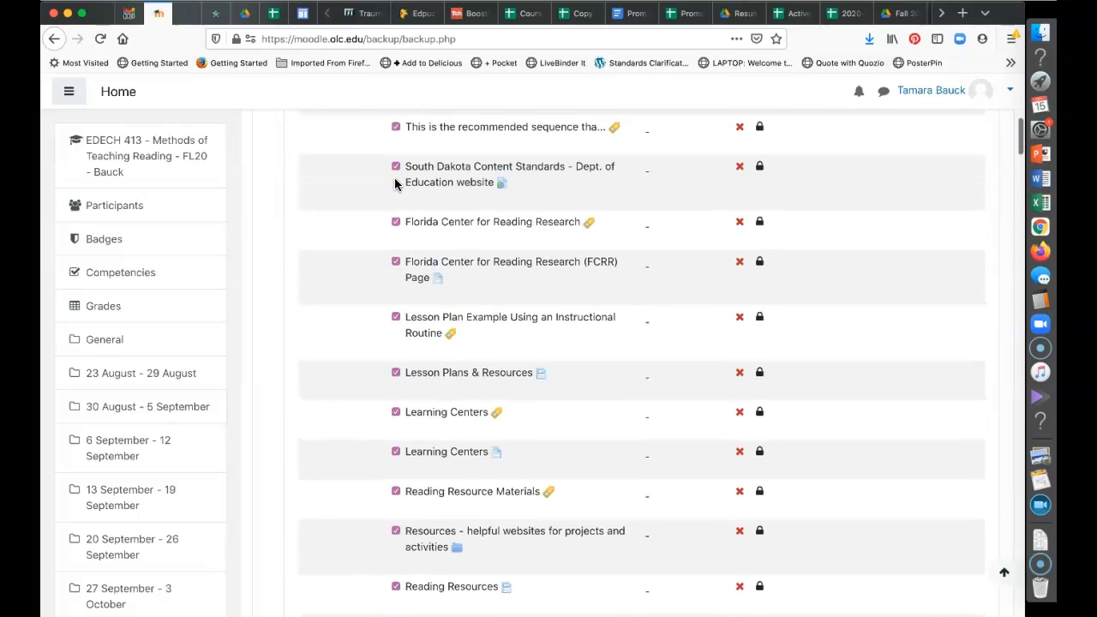
scroll(396, 182, up, 10)
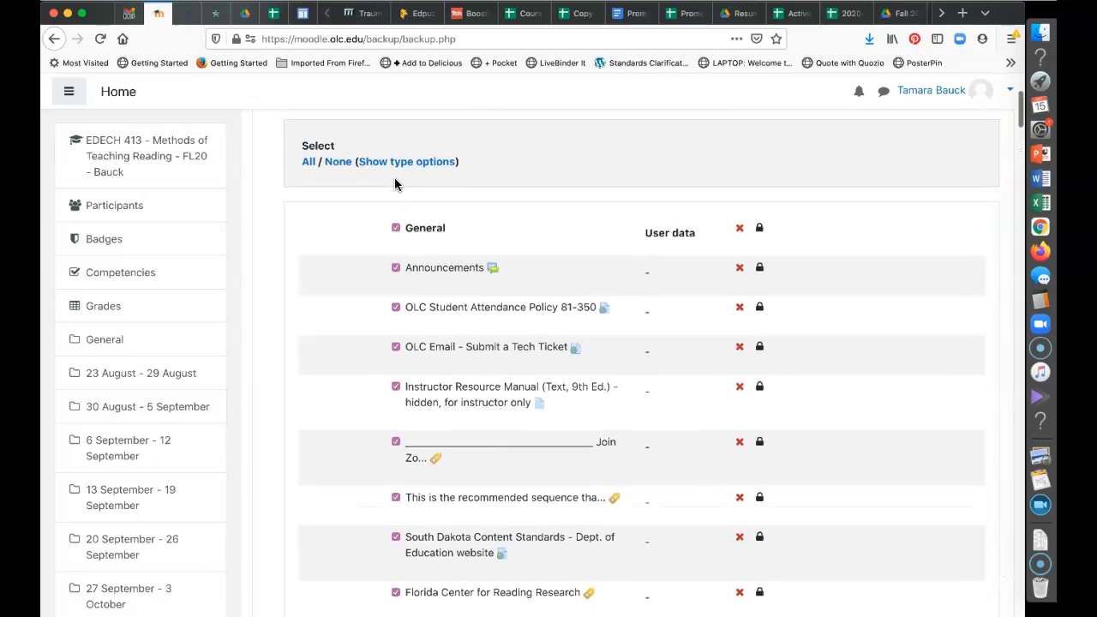
scroll(395, 184, up, 1)
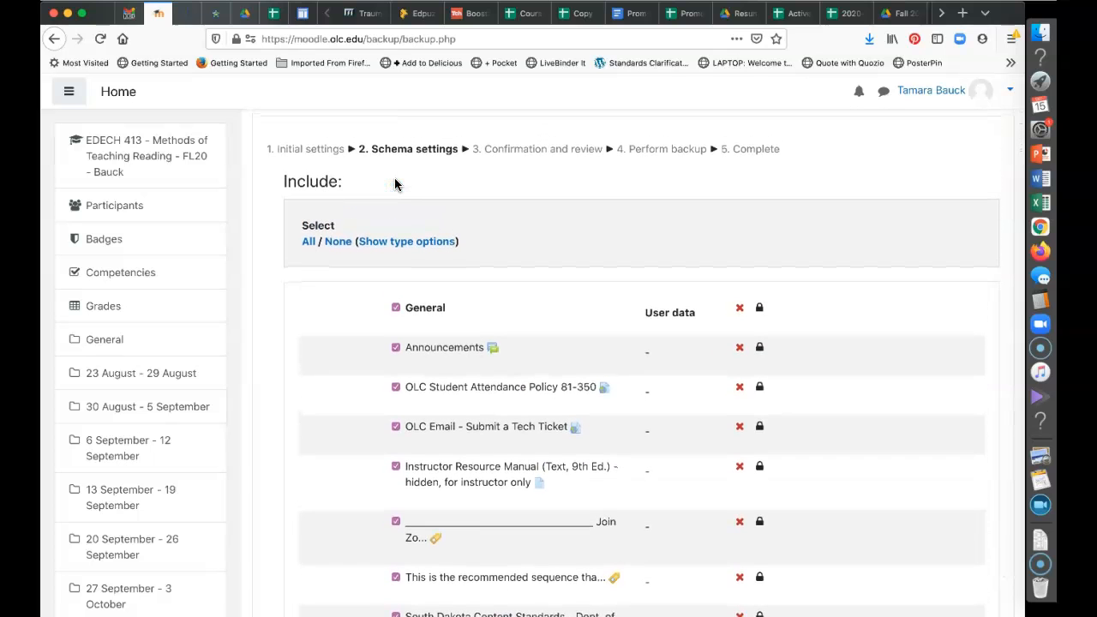
scroll(395, 183, down, 5)
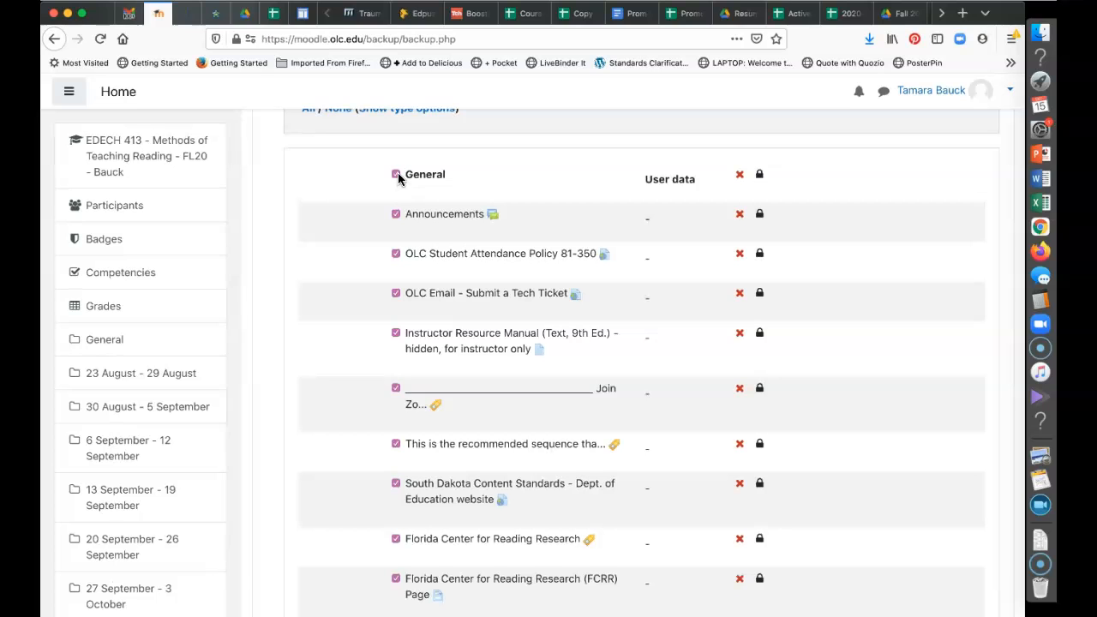
Tick the General section so it is included in the backup schema
click(396, 175)
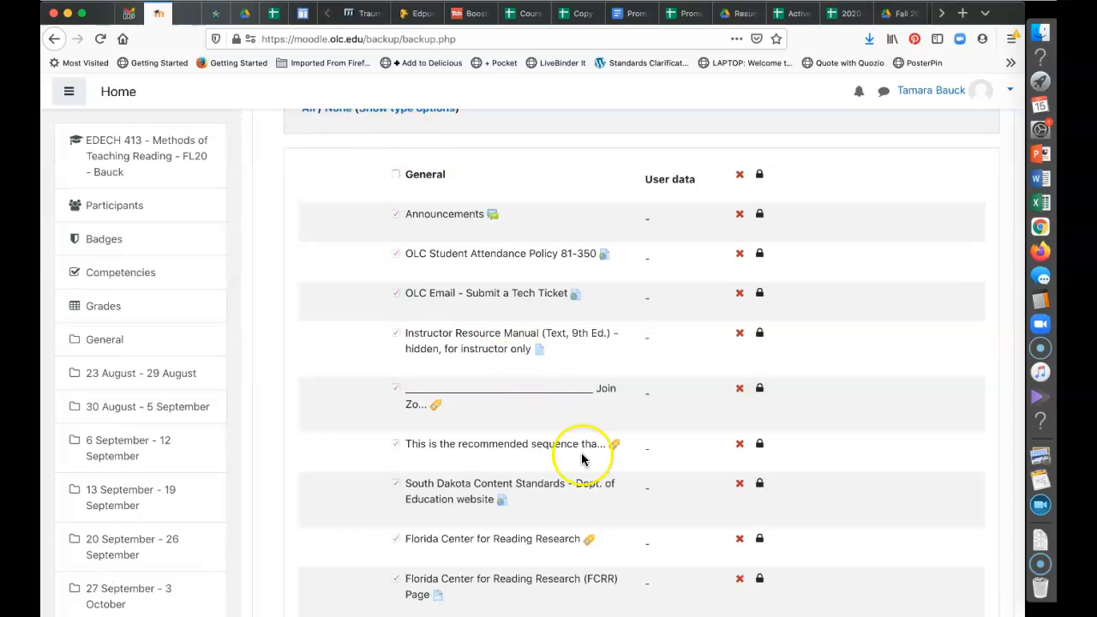
scroll(579, 458, down, 5)
scroll(581, 460, down, 3)
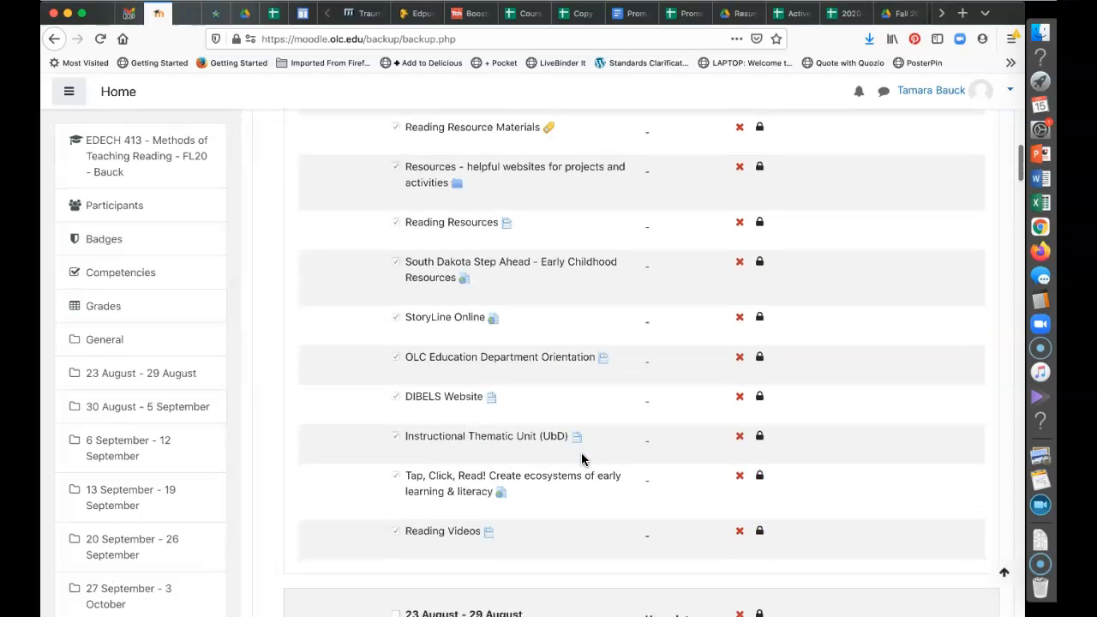
scroll(581, 460, up, 7)
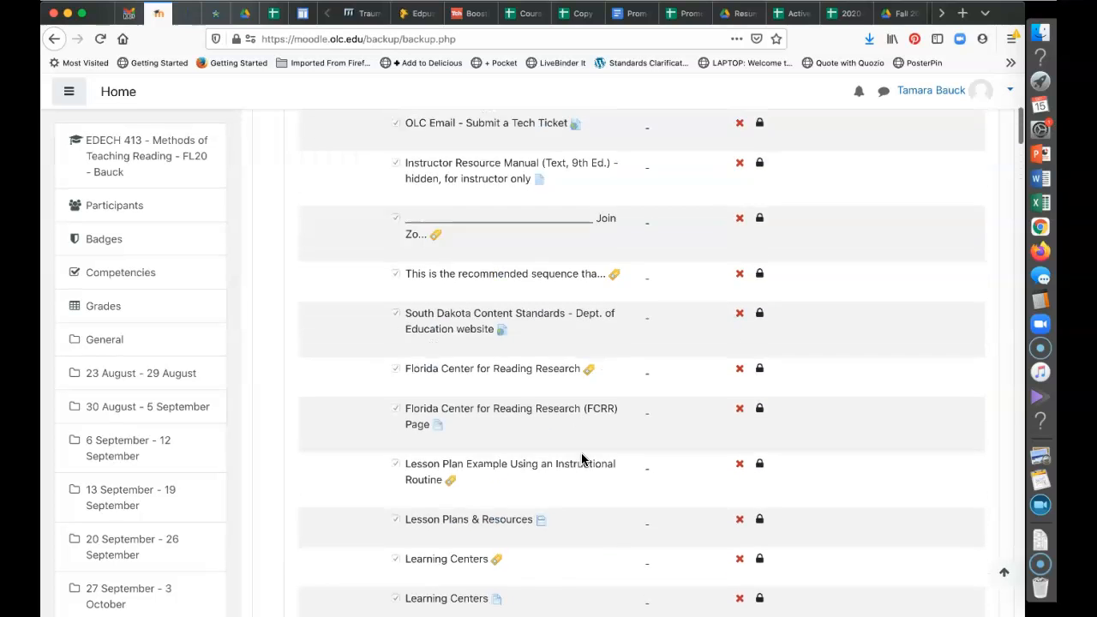
scroll(581, 460, up, 4)
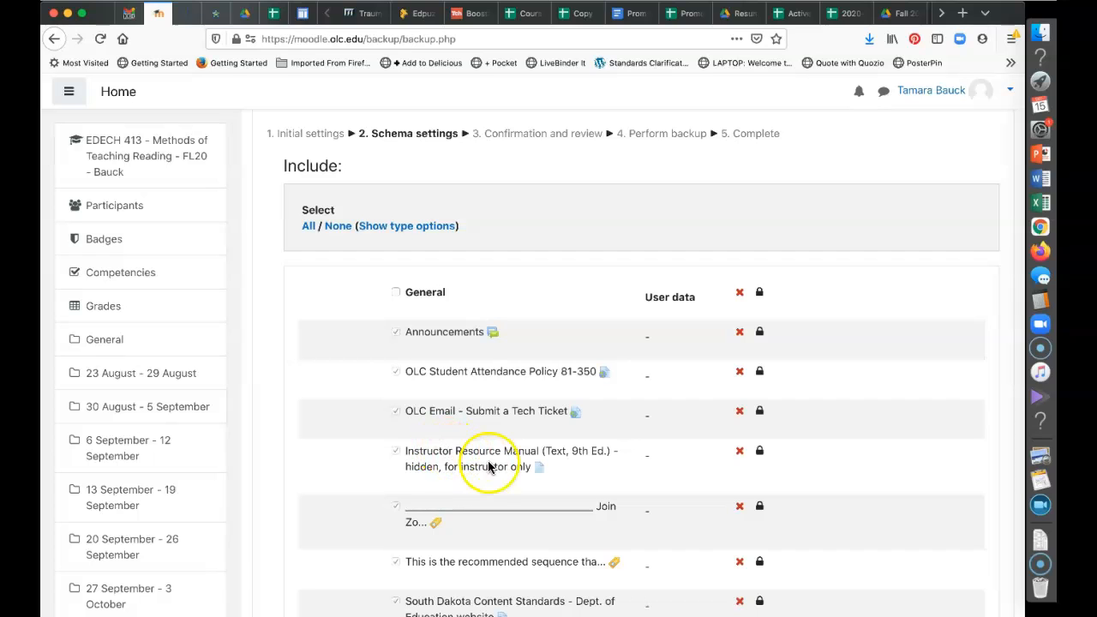
click(395, 293)
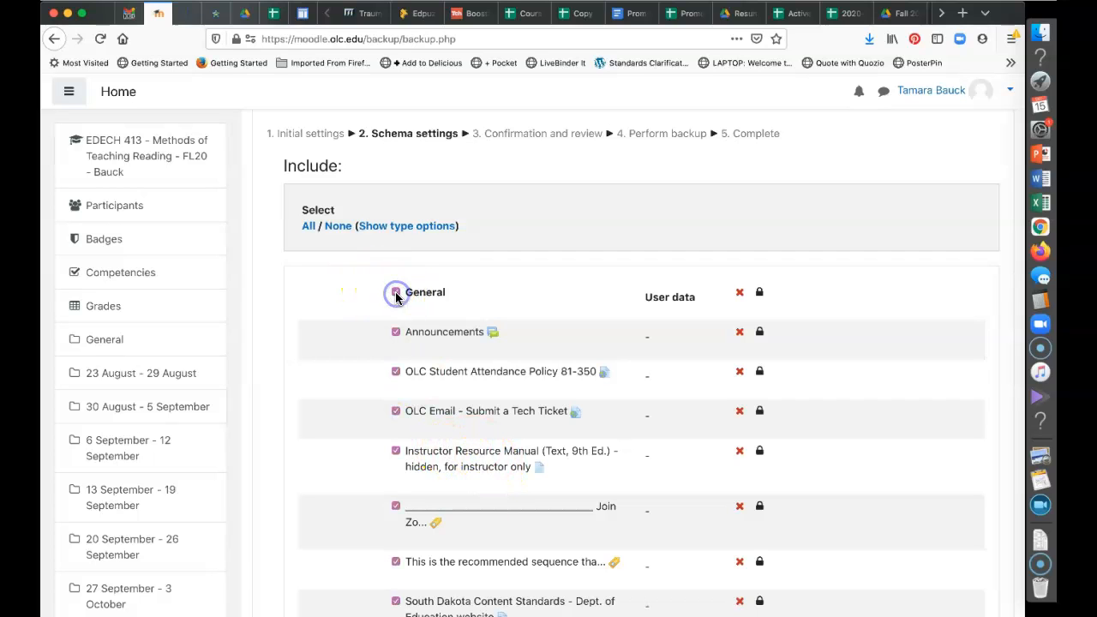
Untick Announcements, Attendance Policy, tech-ticket, Instructor Resource Manual, Zoom link and recommended-sequence items
scroll(395, 292, down, 3)
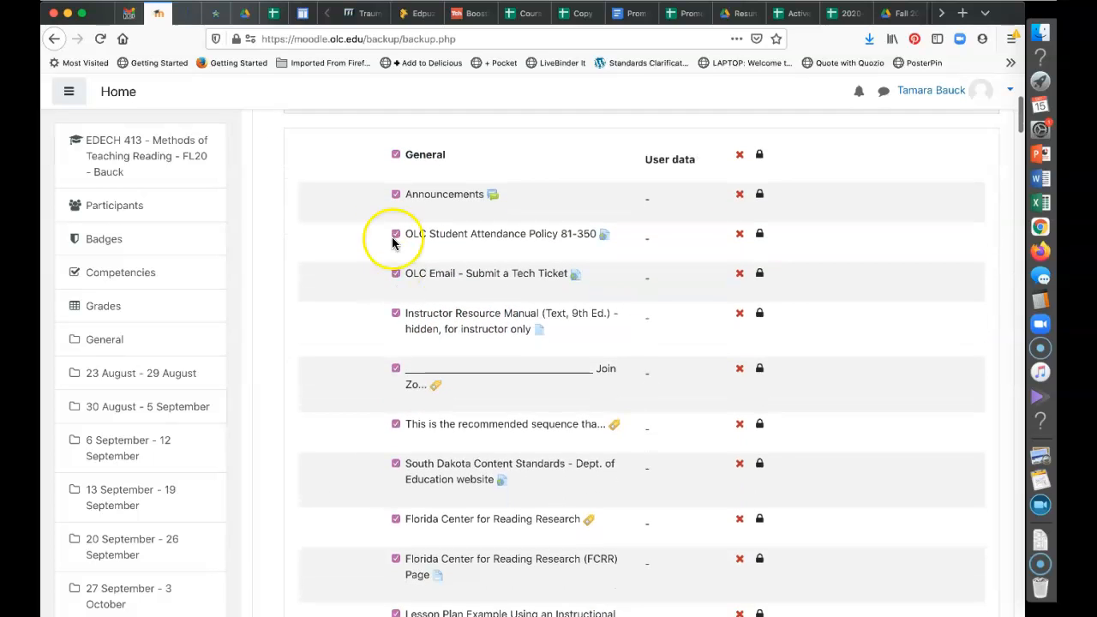
click(396, 196)
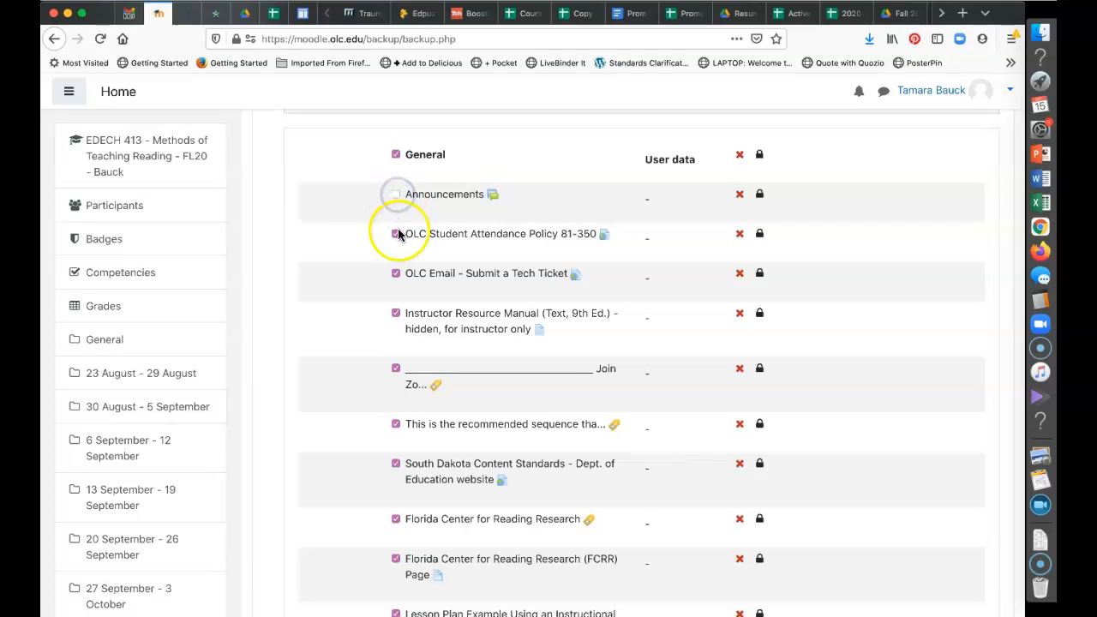
click(397, 235)
click(395, 275)
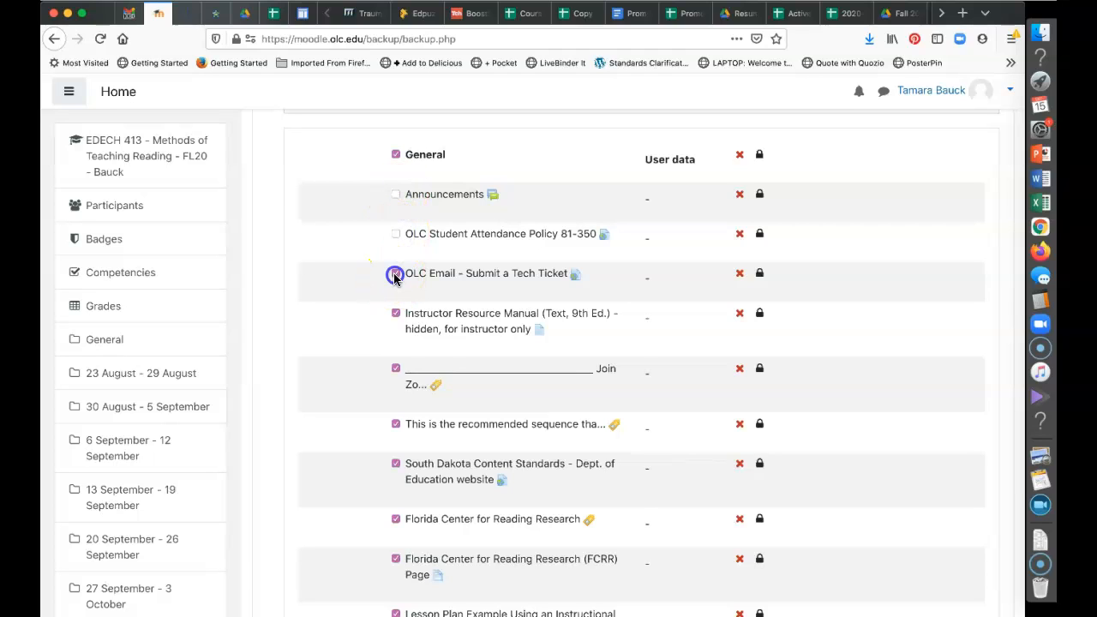
click(395, 313)
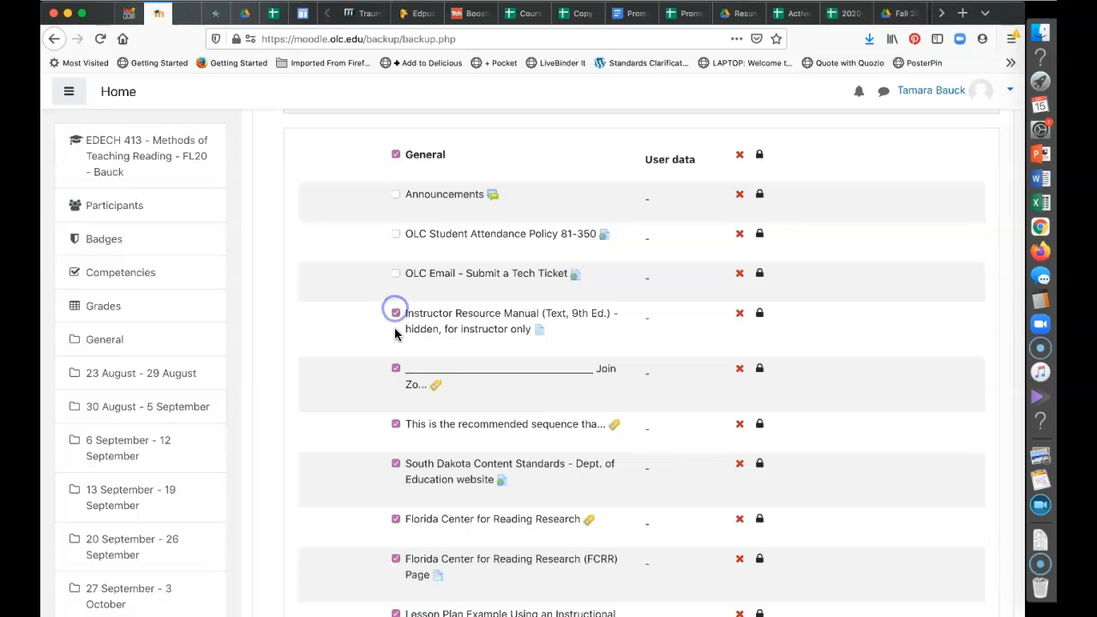
click(396, 313)
click(397, 369)
scroll(397, 371, down, 3)
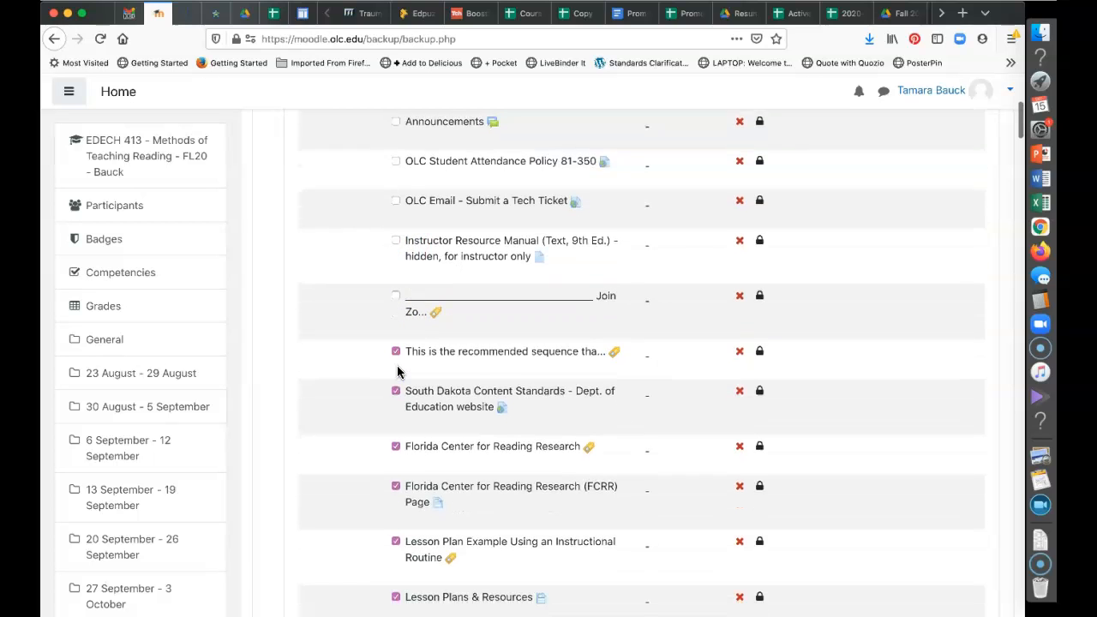
click(395, 310)
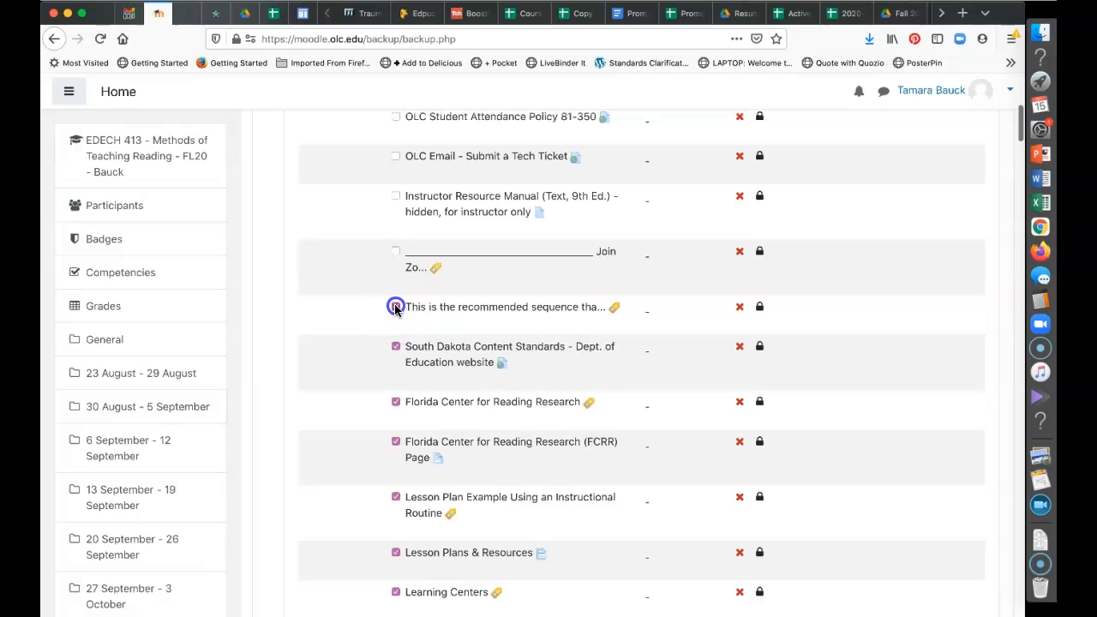
click(469, 486)
Untick South Dakota Content Standards, Florida Center for Reading Research, FCRR Page, Lesson Plan Example and Lesson Plans & Resources
scroll(469, 482, down, 2)
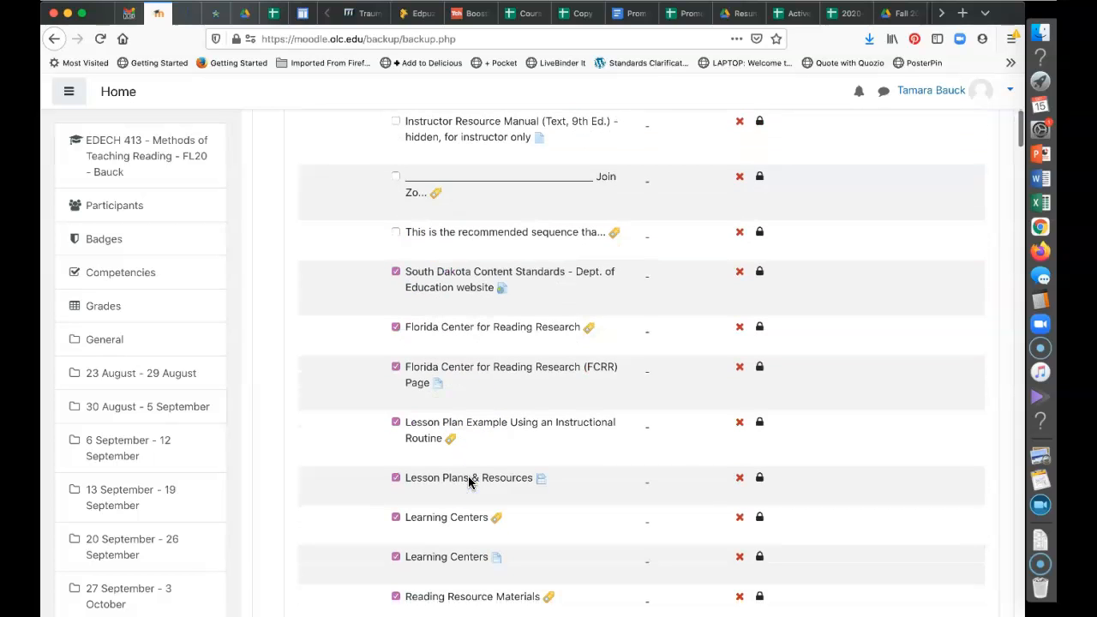
click(396, 272)
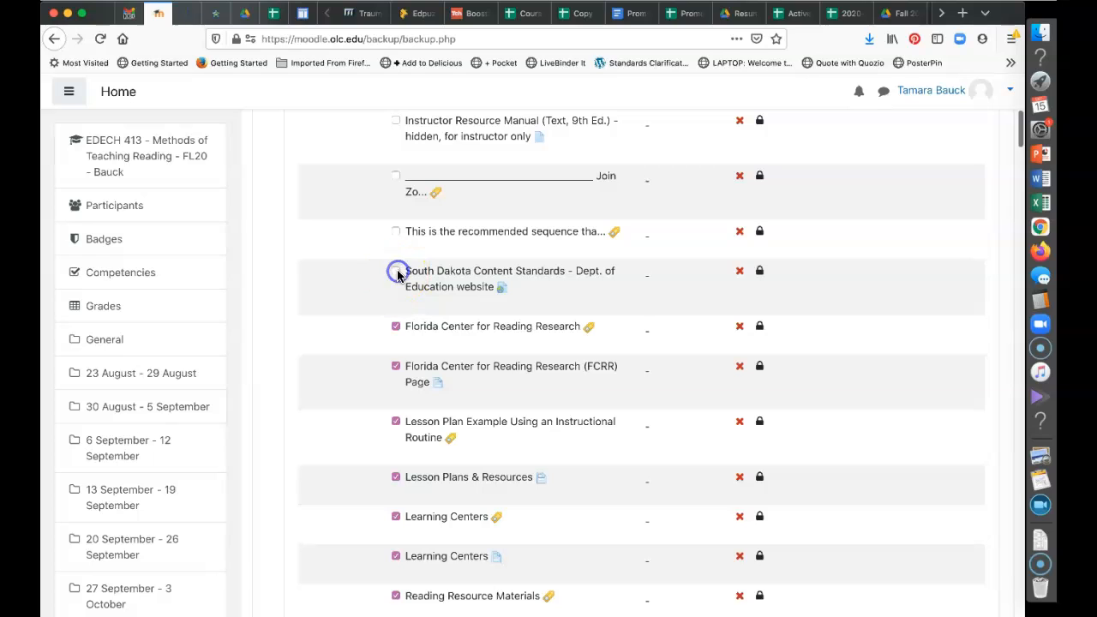
click(395, 327)
click(395, 367)
click(396, 420)
scroll(396, 420, down, 3)
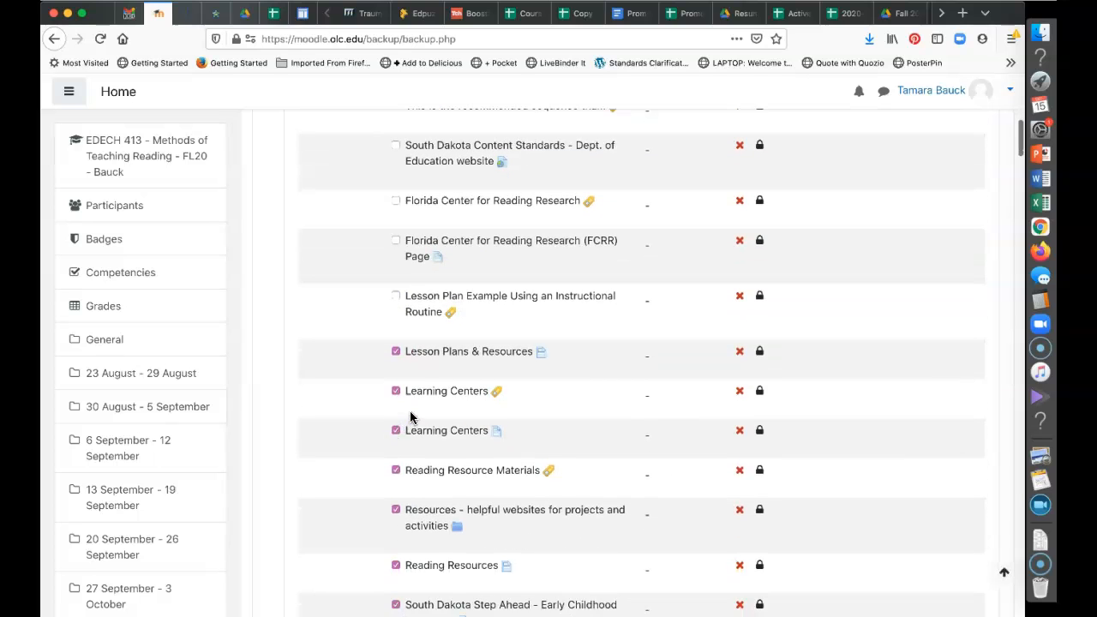
click(395, 351)
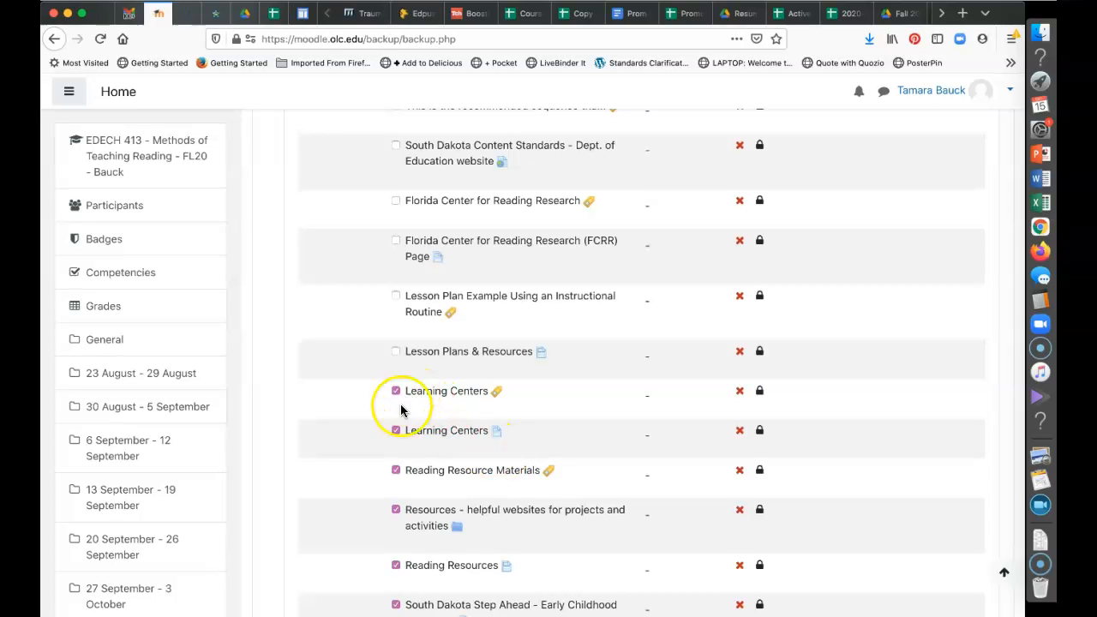
scroll(402, 434, down, 3)
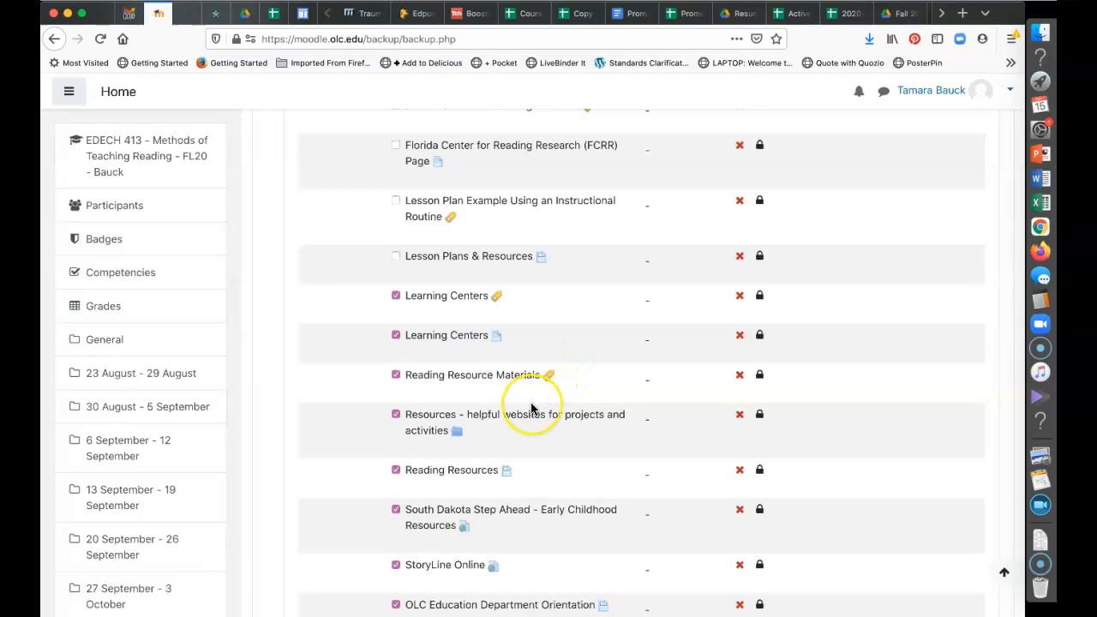
scroll(531, 410, down, 2)
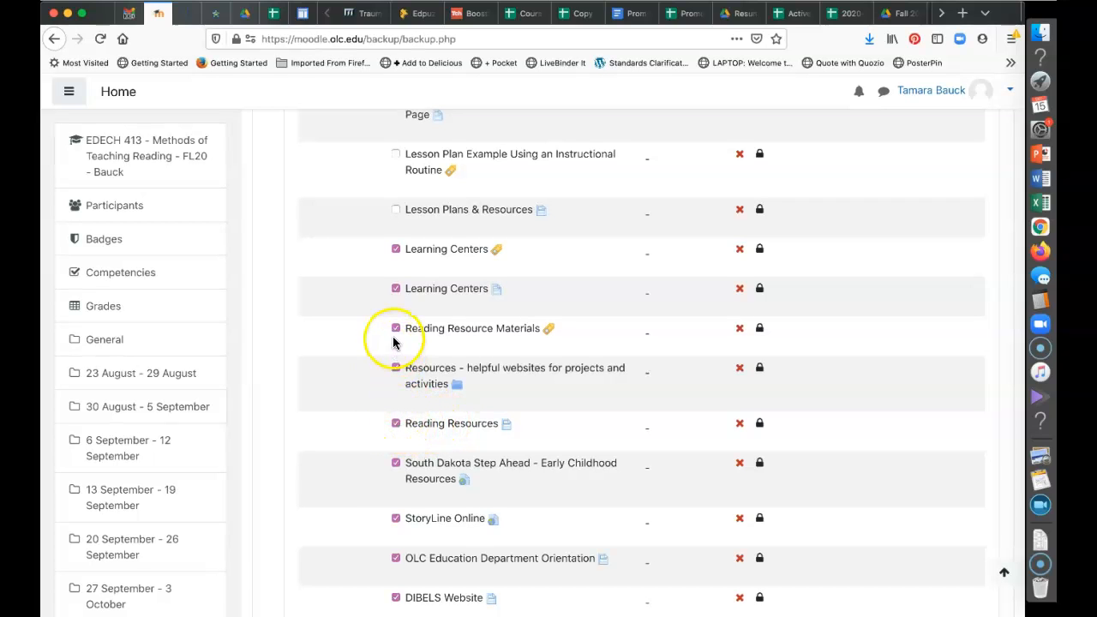
Untick South Dakota Step Ahead, StoryLine Online, OLC Education Department Orientation, DIBELS Website and Reading Videos
click(399, 467)
scroll(400, 464, down, 5)
click(395, 288)
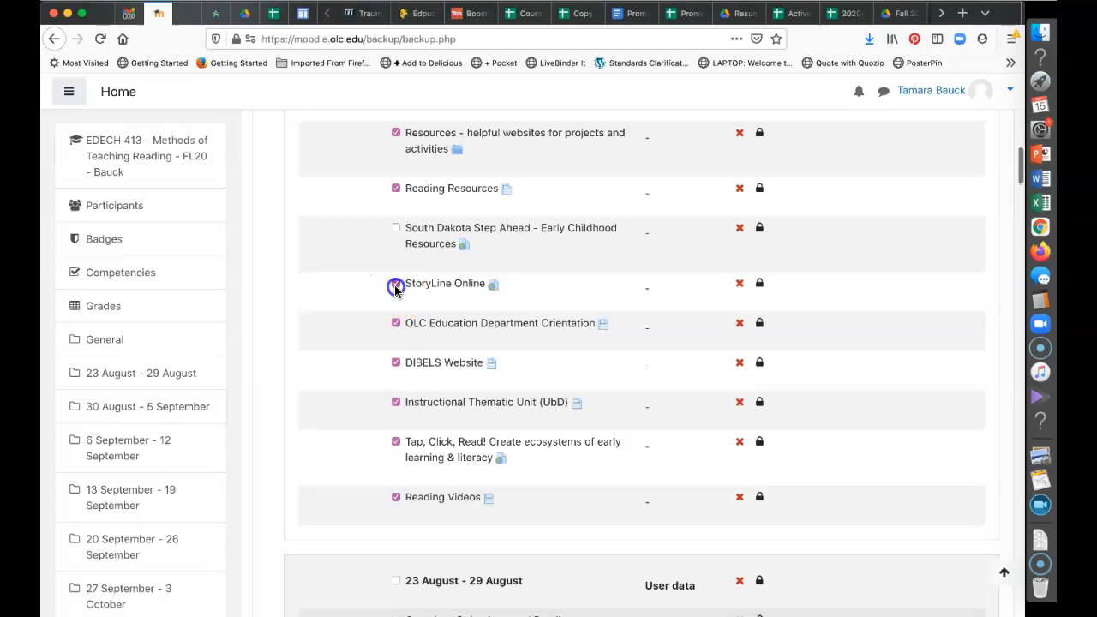
click(395, 363)
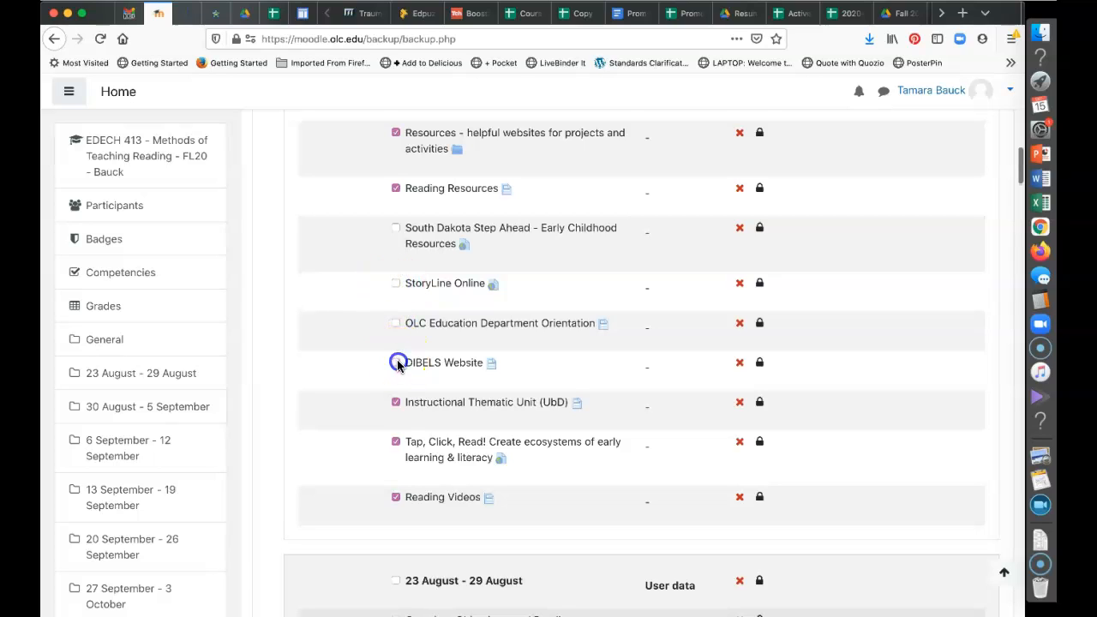
click(395, 402)
click(395, 498)
Scroll through the schema to check that Learning Centers and Reading Resources items remain included
scroll(456, 319, up, 1)
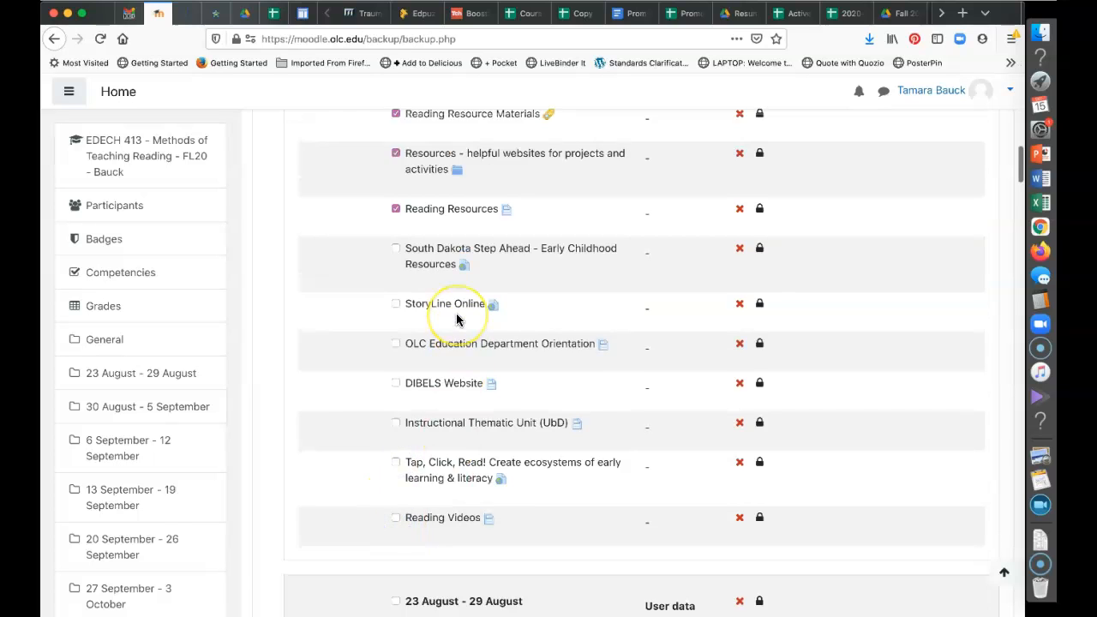
scroll(457, 319, up, 6)
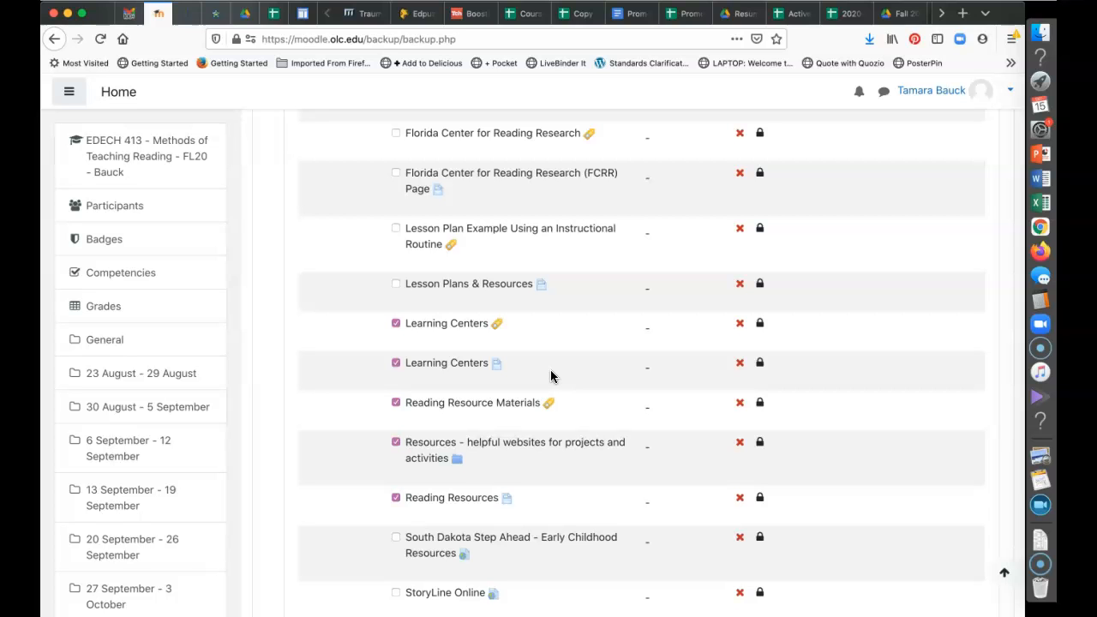
scroll(551, 375, down, 5)
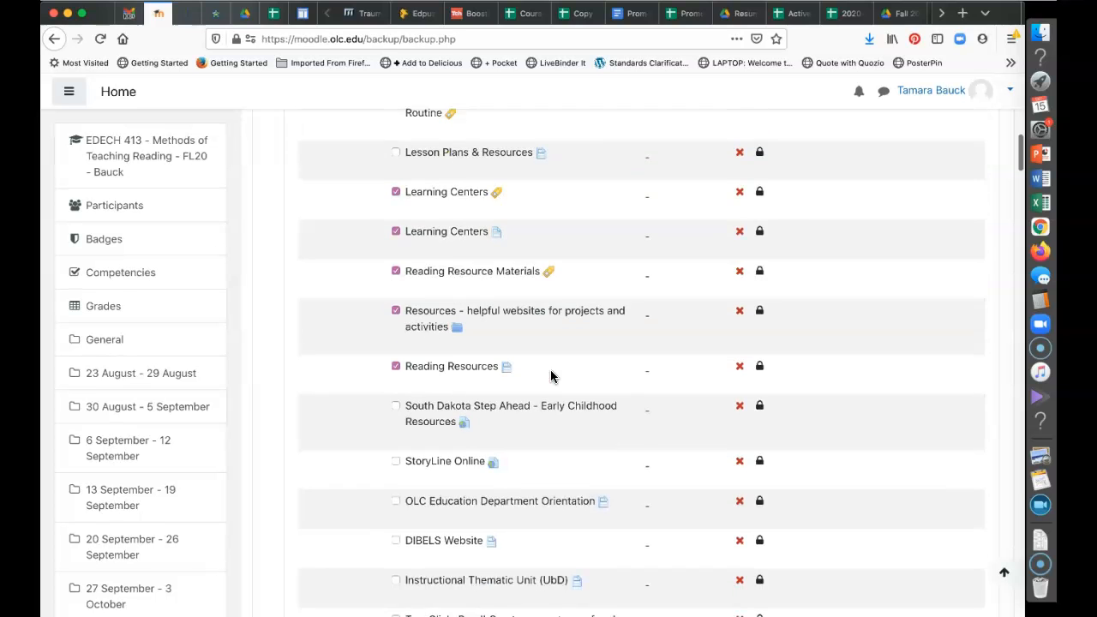
scroll(551, 375, down, 3)
scroll(551, 370, down, 5)
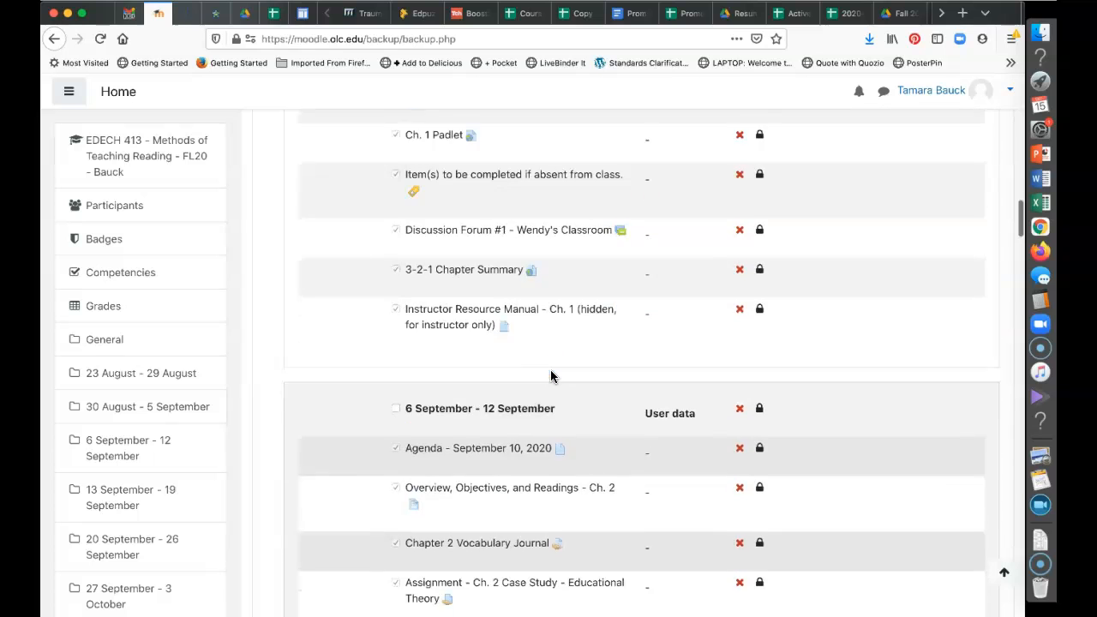
scroll(551, 369, up, 10)
scroll(550, 369, up, 3)
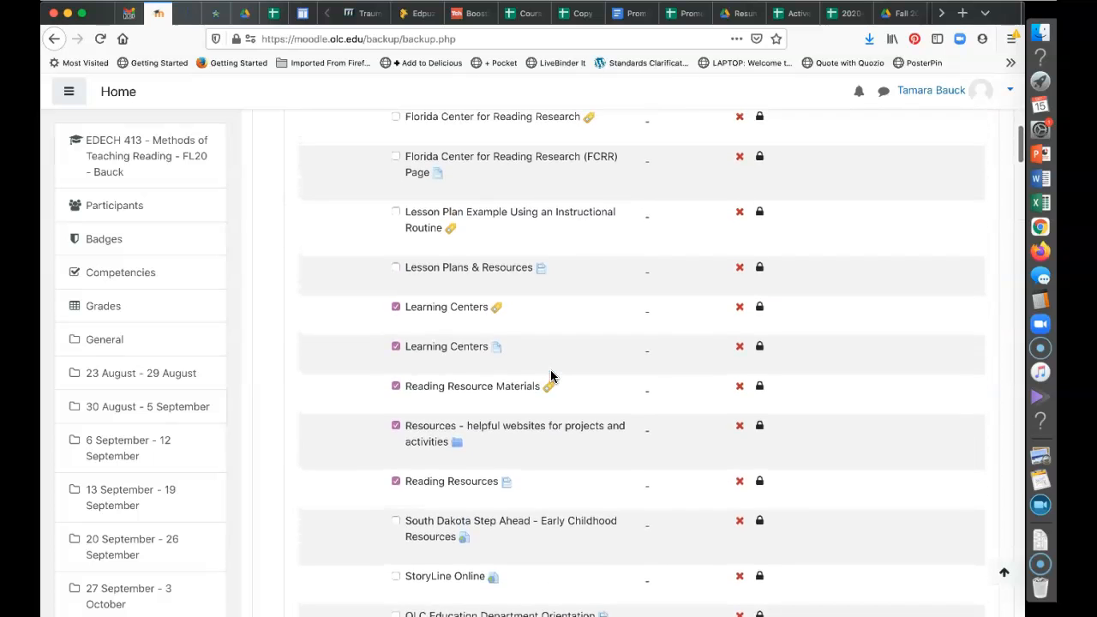
scroll(550, 375, down, 1)
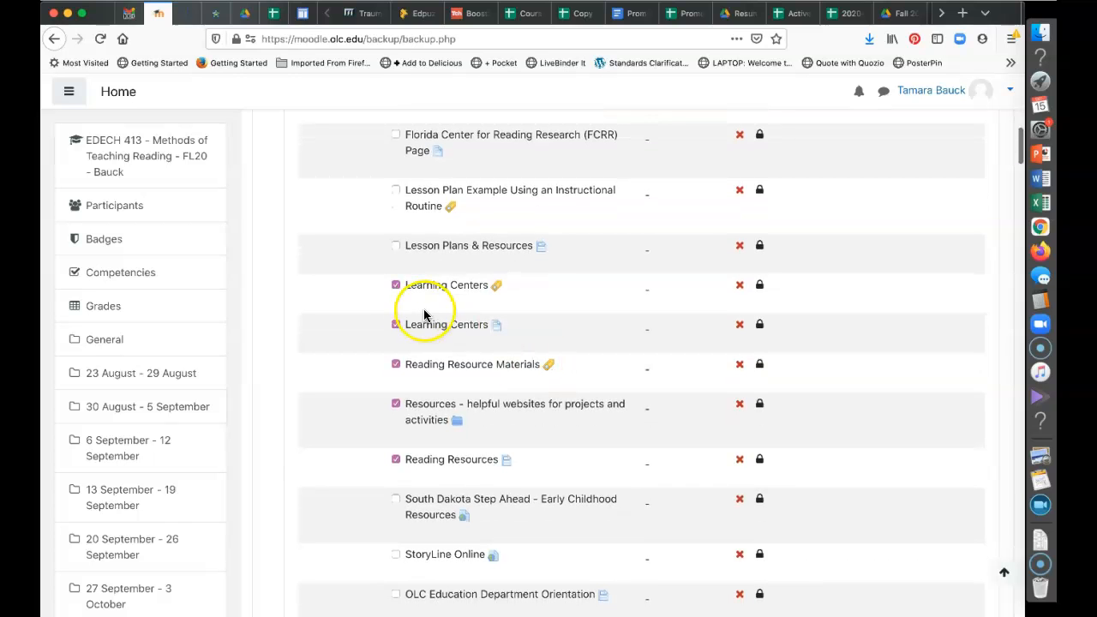
scroll(591, 472, down, 5)
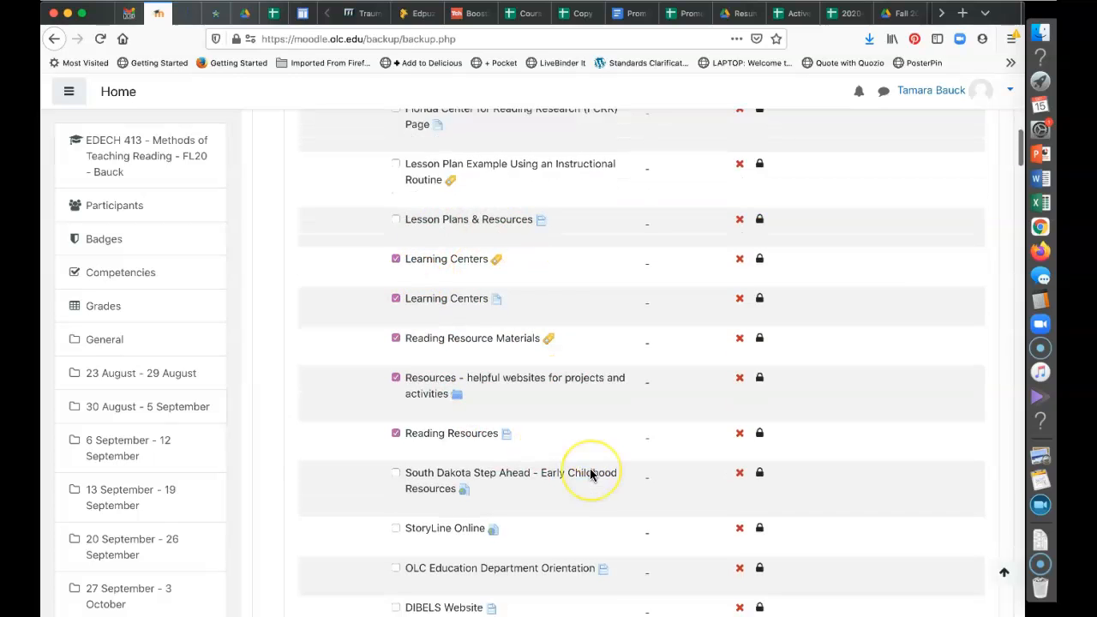
scroll(591, 475, down, 20)
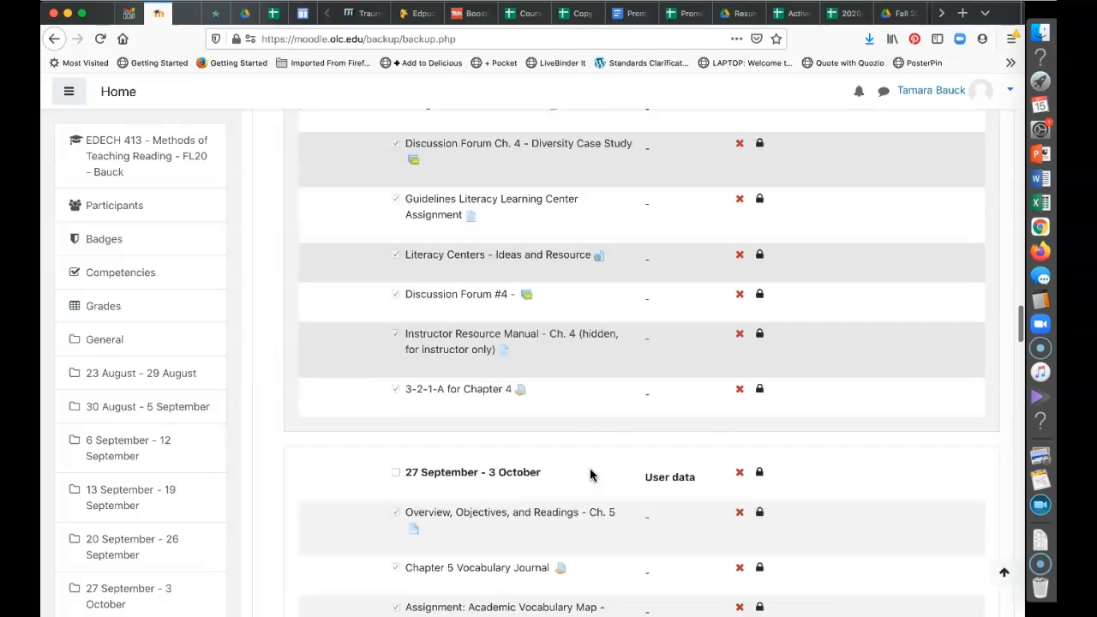
scroll(591, 474, down, 20)
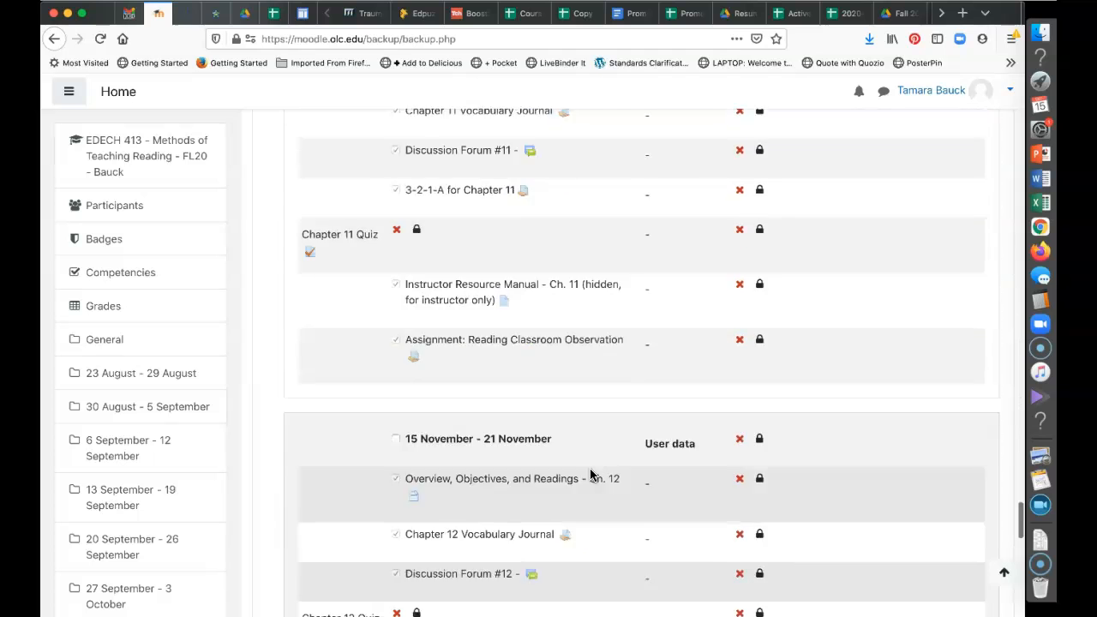
scroll(591, 474, down, 10)
click(612, 458)
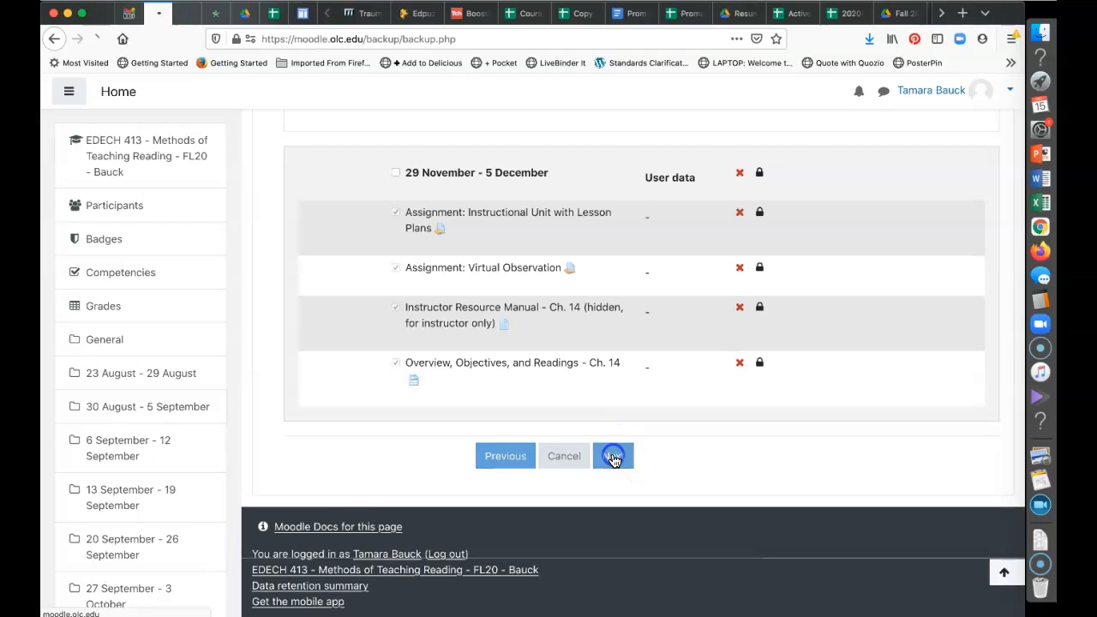
scroll(615, 462, down, 6)
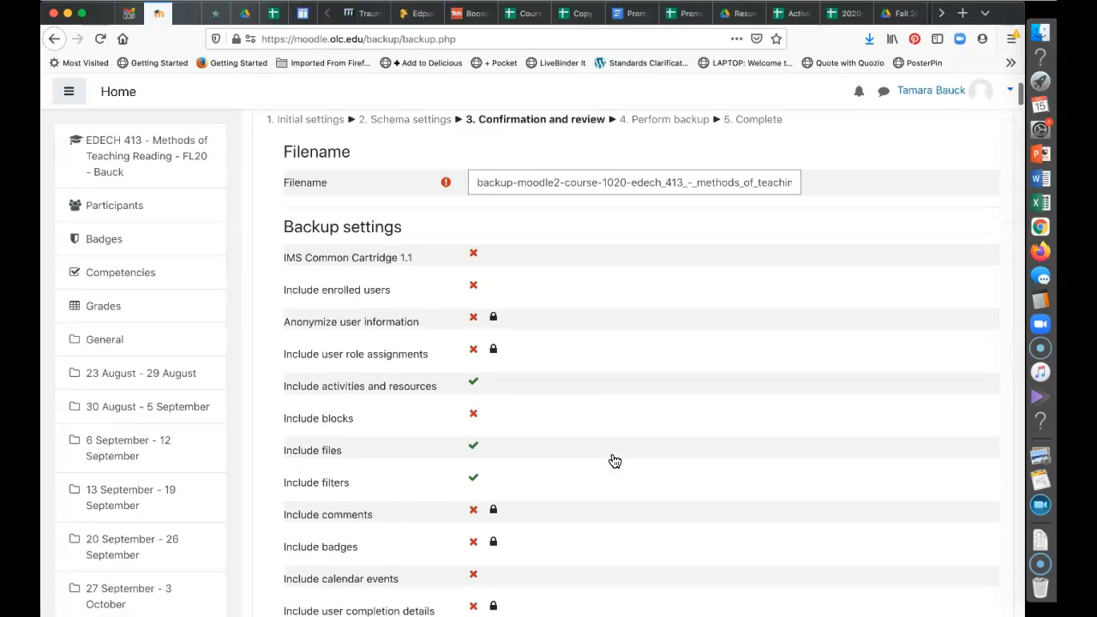
scroll(611, 451, down, 20)
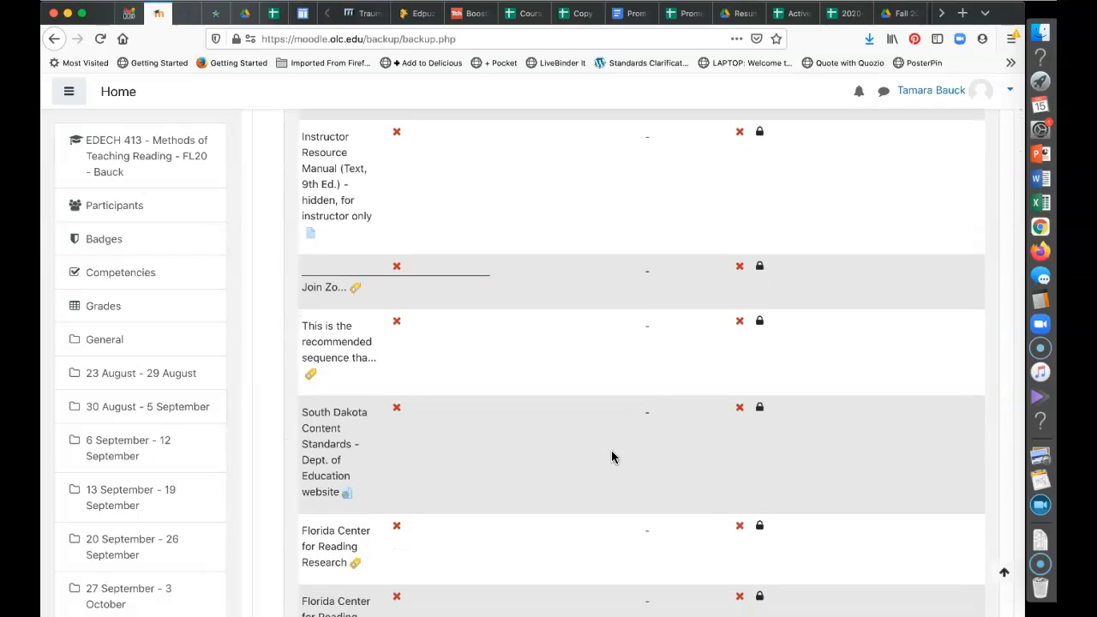
scroll(611, 457, down, 7)
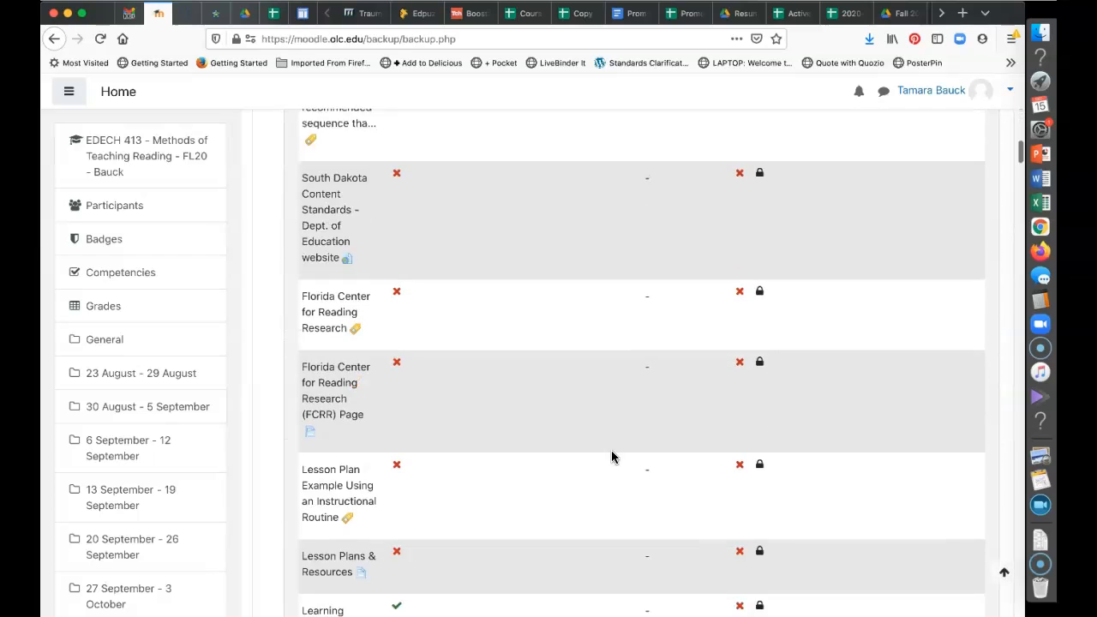
scroll(612, 457, down, 2)
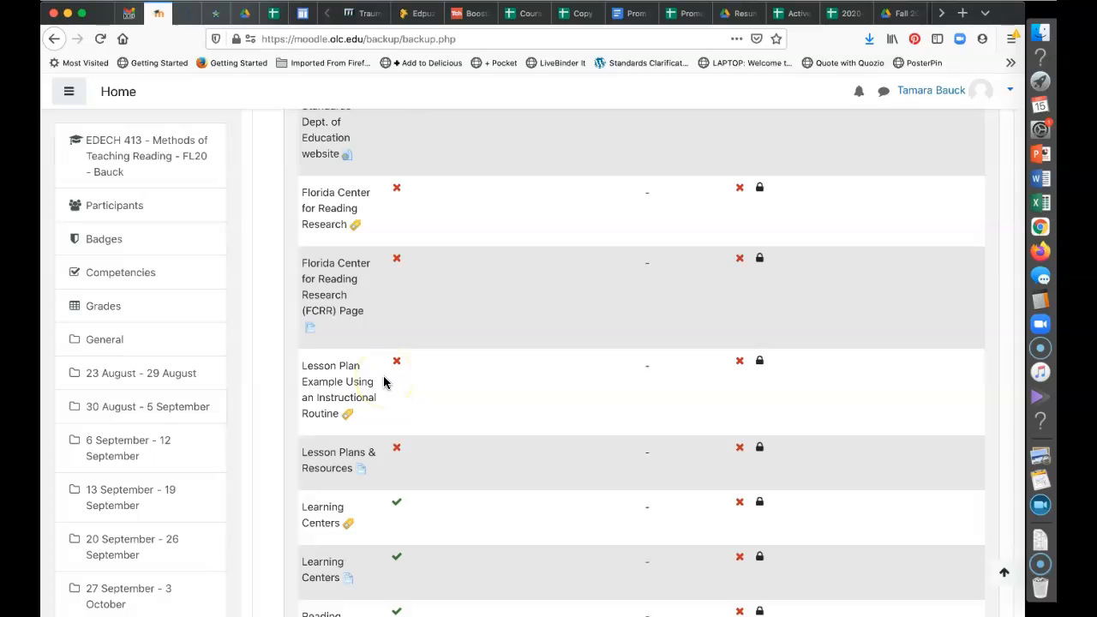
scroll(383, 382, down, 5)
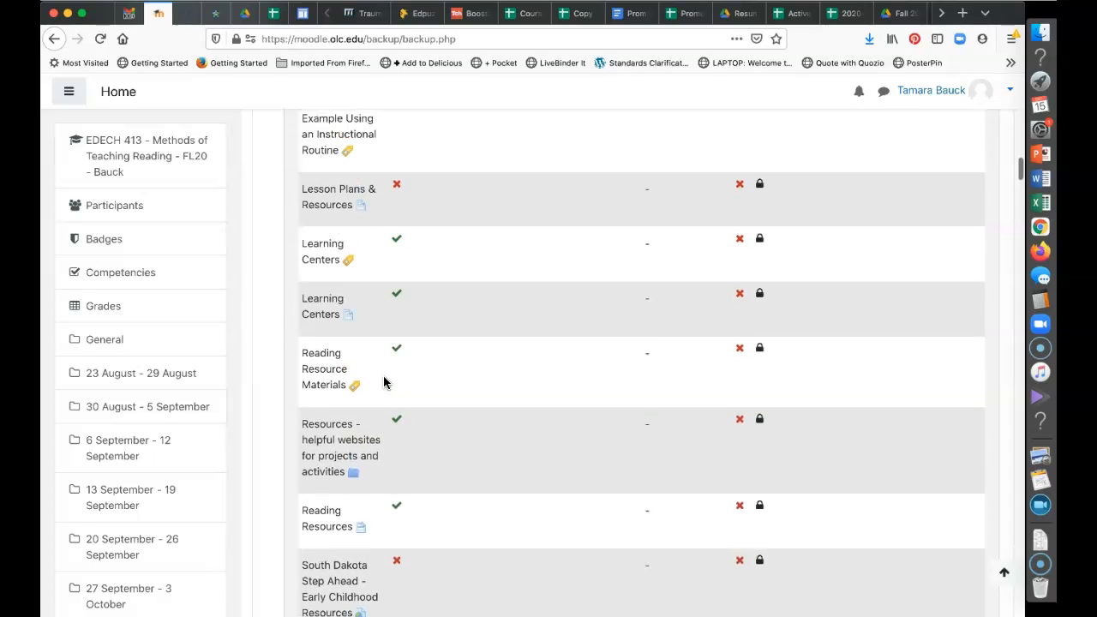
scroll(383, 377, up, 1)
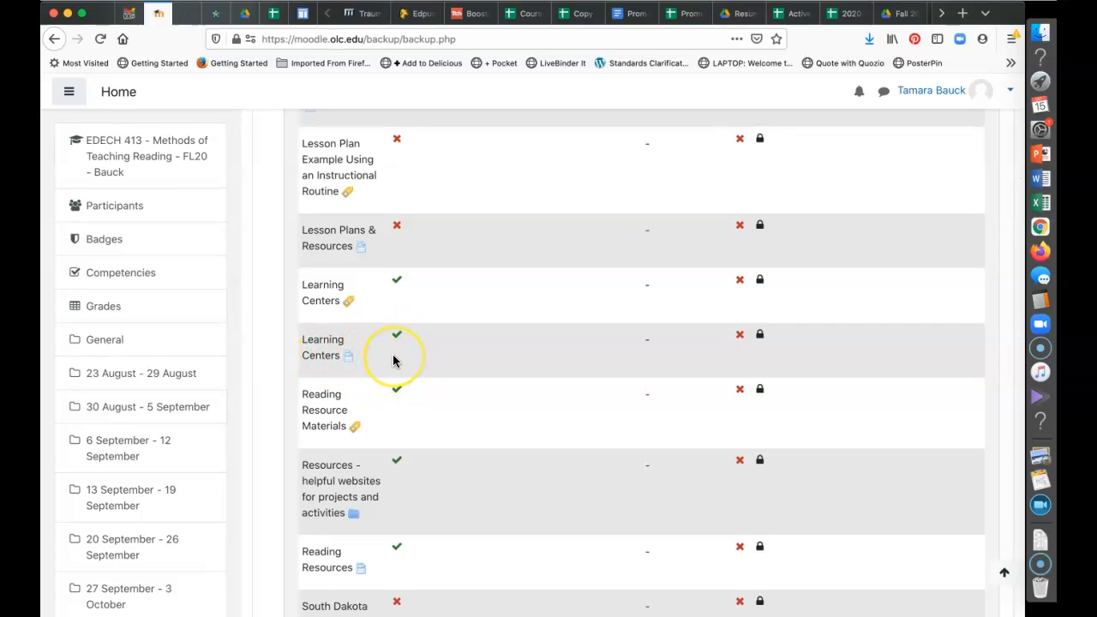
scroll(394, 360, down, 5)
scroll(393, 360, down, 3)
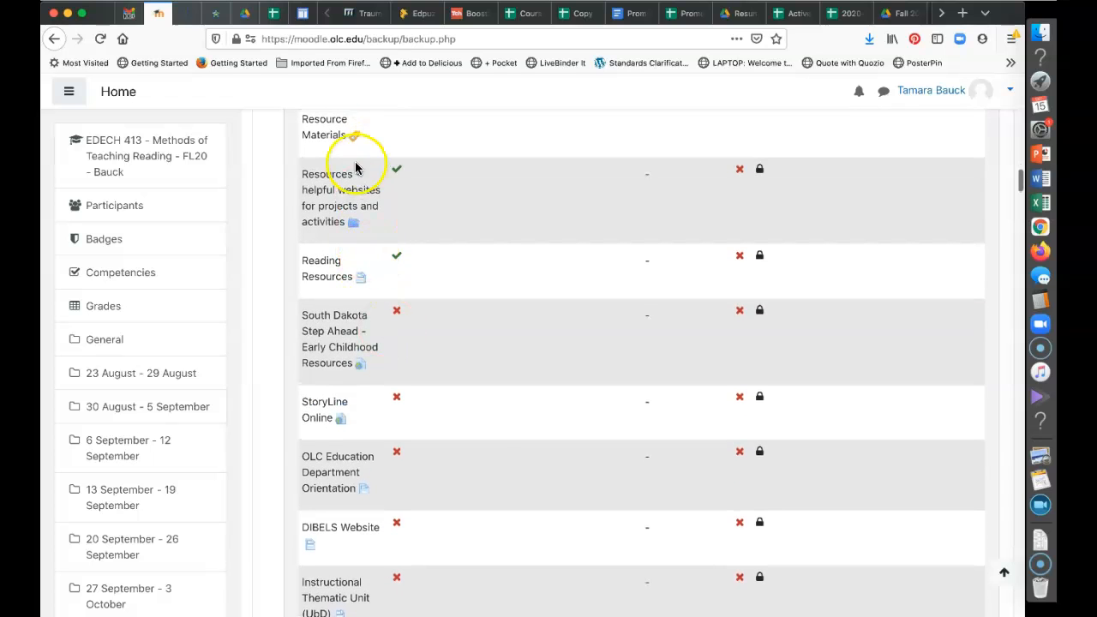
scroll(478, 420, down, 20)
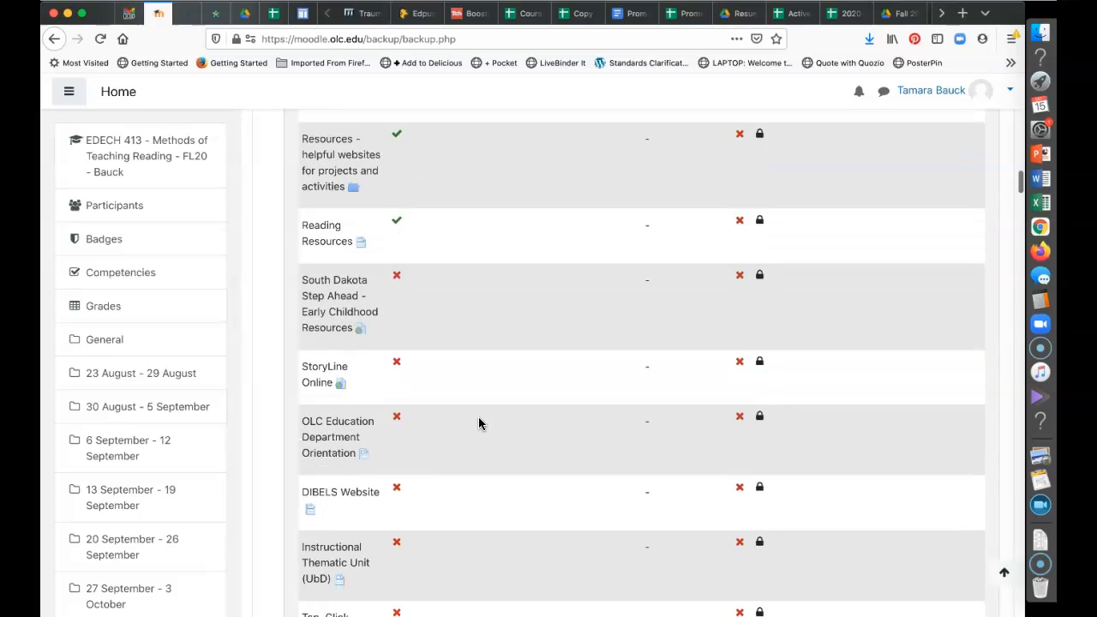
scroll(478, 416, down, 20)
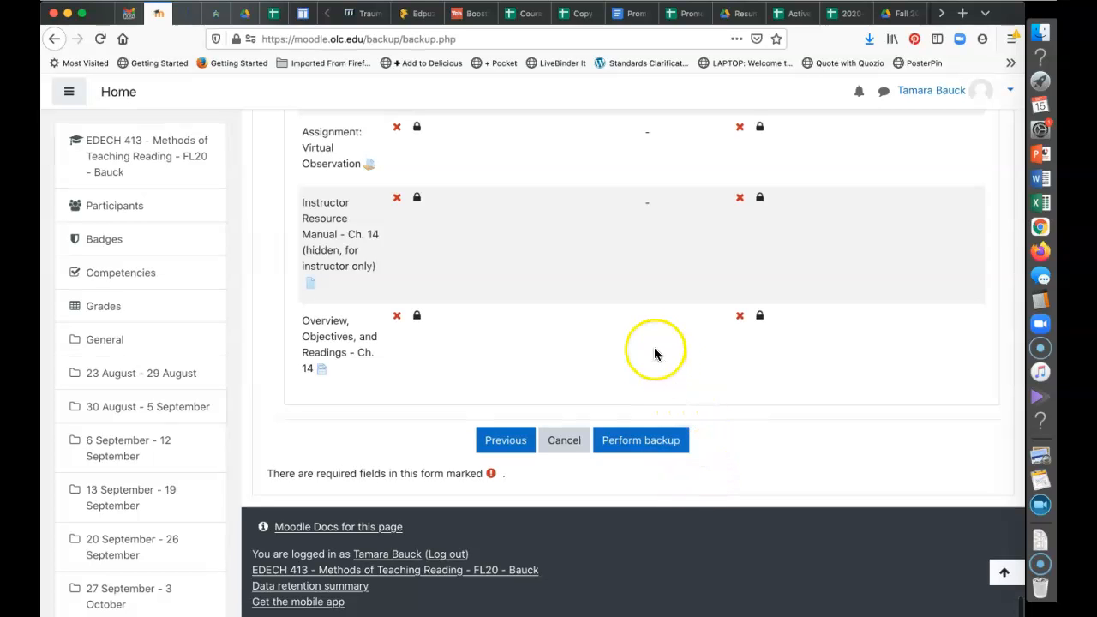
Perform the backup and continue from the completion screen to the restore page
click(634, 446)
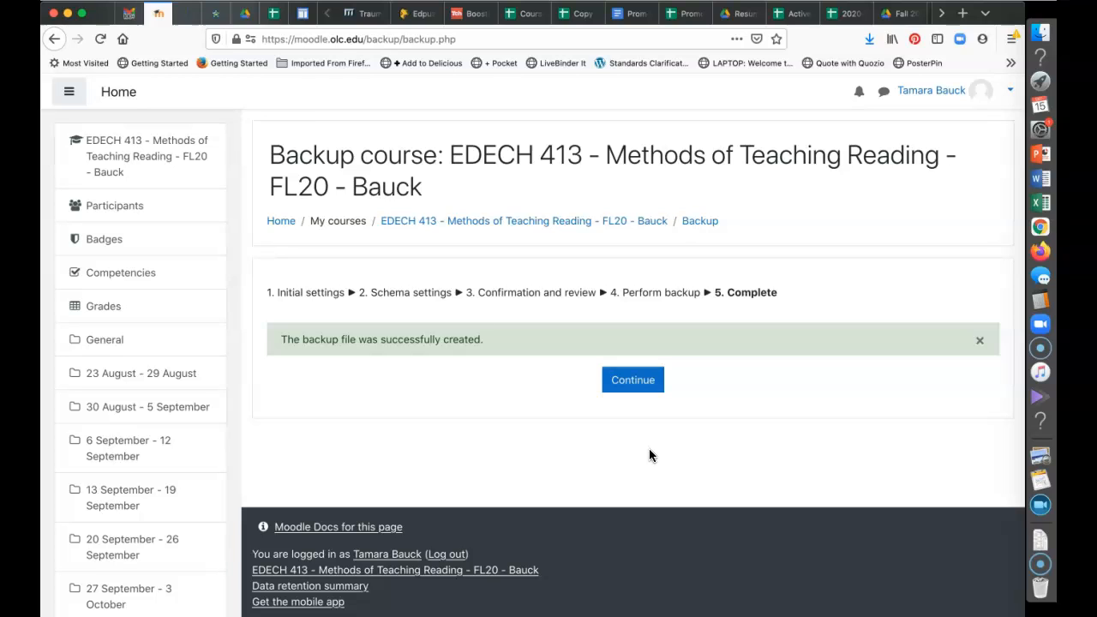
click(643, 421)
click(643, 382)
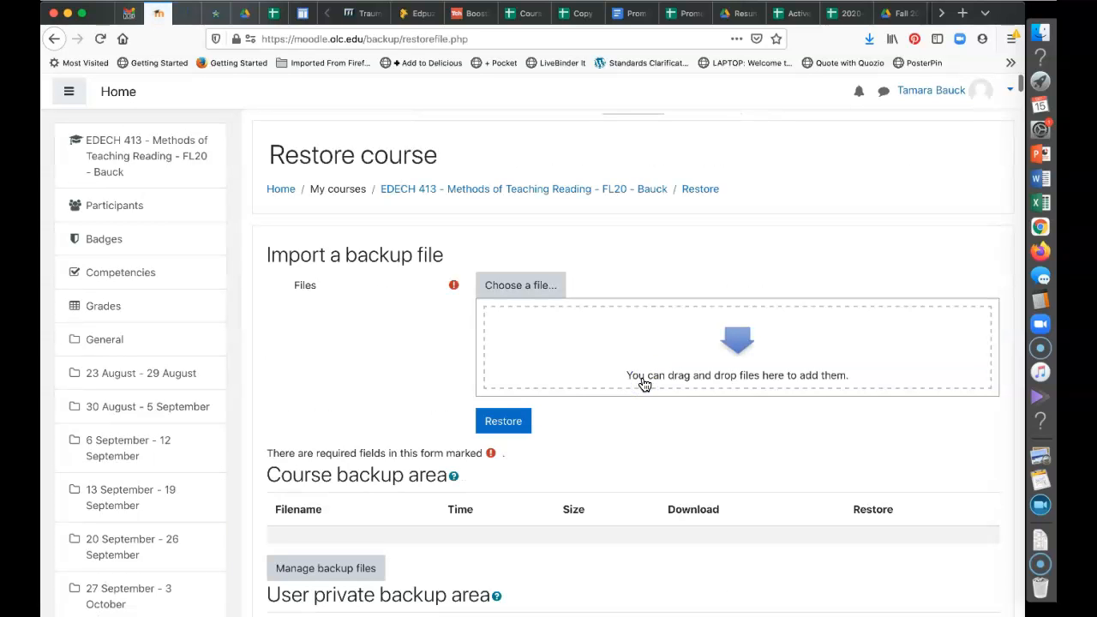
Find the 2.6MB 15 December 2020 backup in the user private backup area
scroll(644, 385, down, 1)
scroll(644, 385, up, 1)
scroll(645, 385, down, 2)
scroll(645, 384, down, 4)
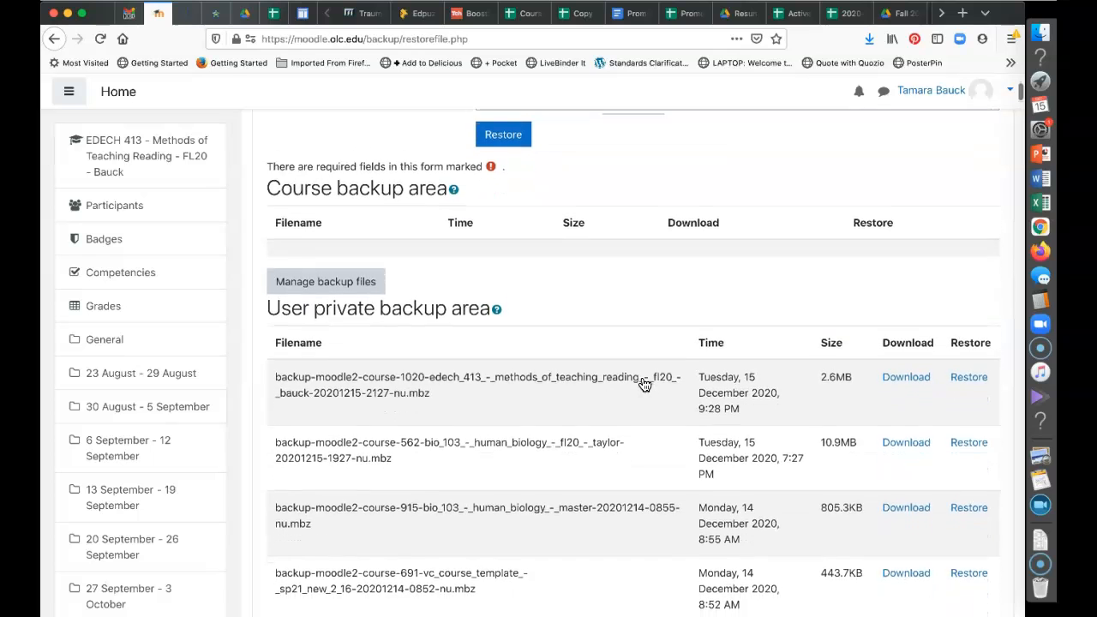
scroll(645, 385, down, 1)
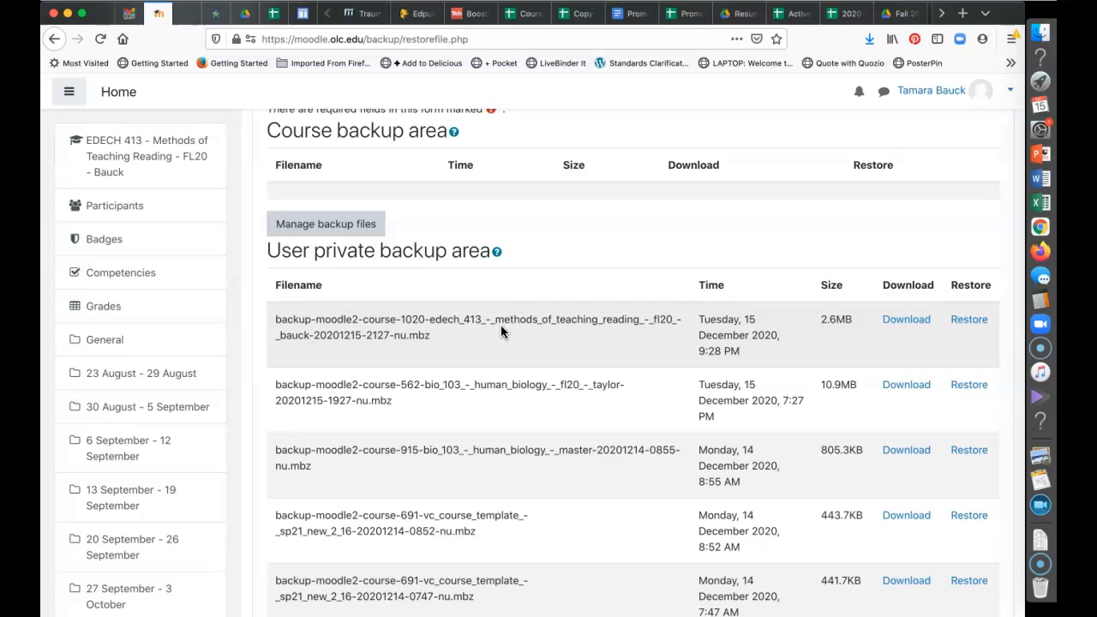
click(475, 328)
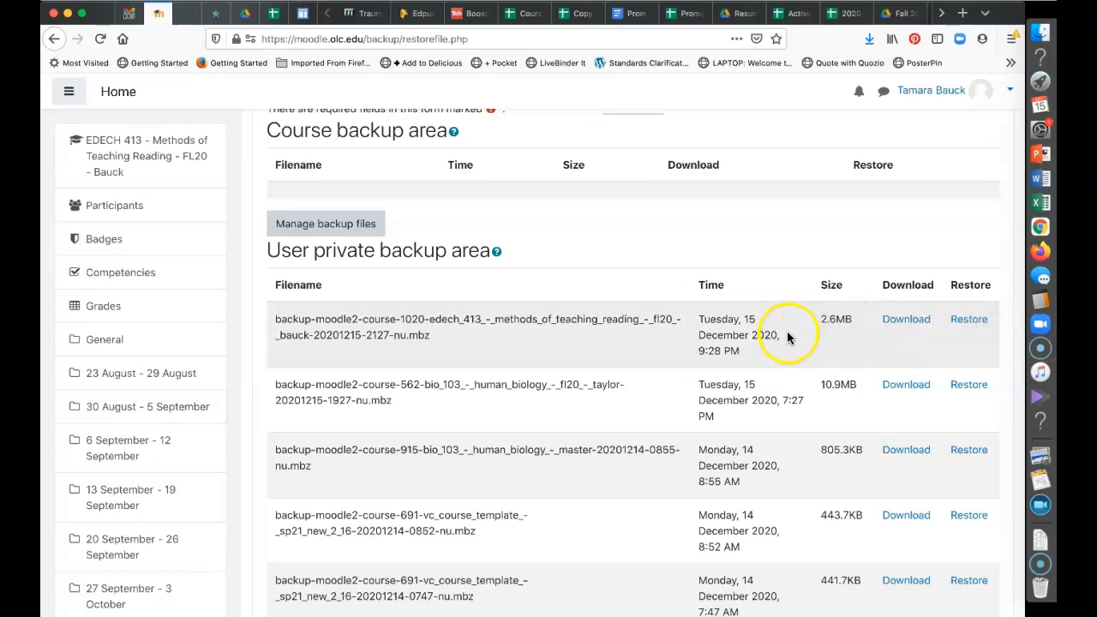
Restore the 15 December 2020 backup and review its details and Section 0's five activities
click(967, 320)
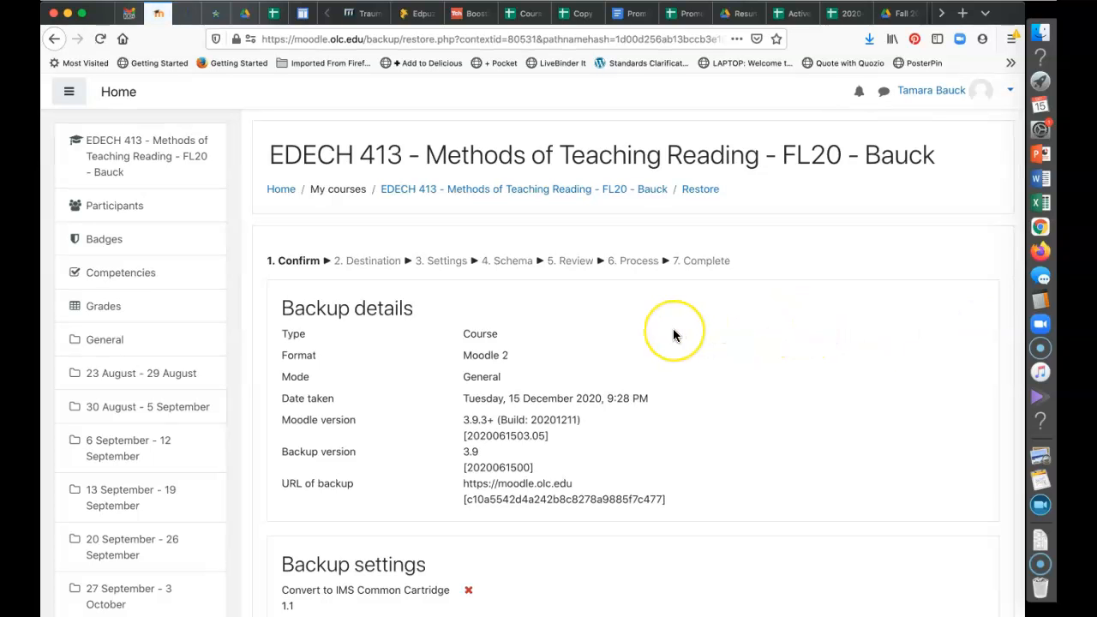
scroll(673, 334, down, 20)
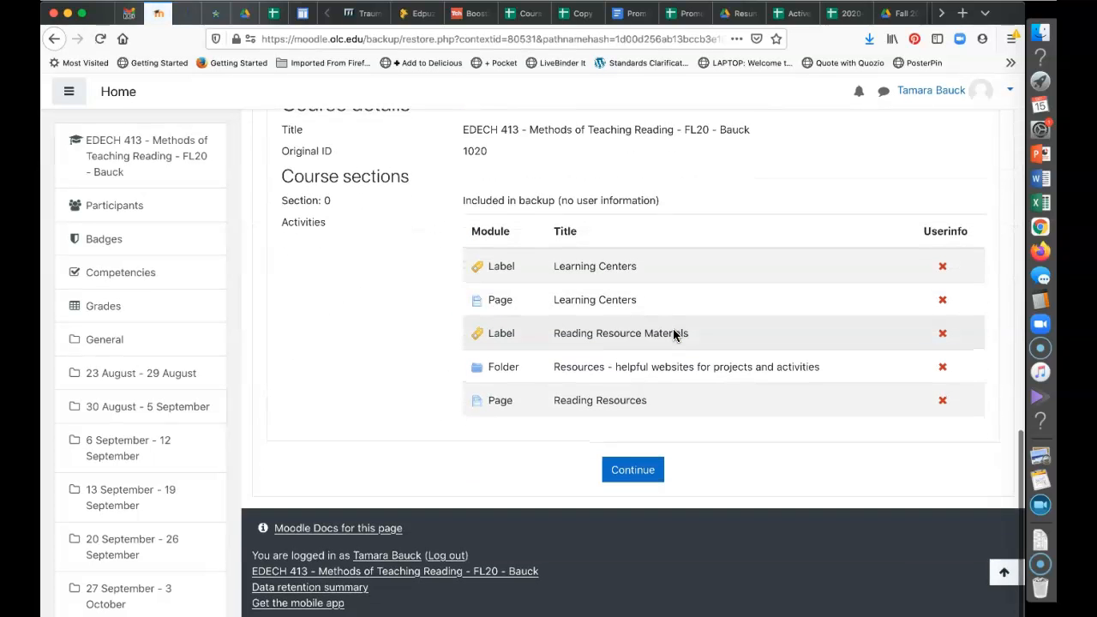
scroll(673, 334, up, 1)
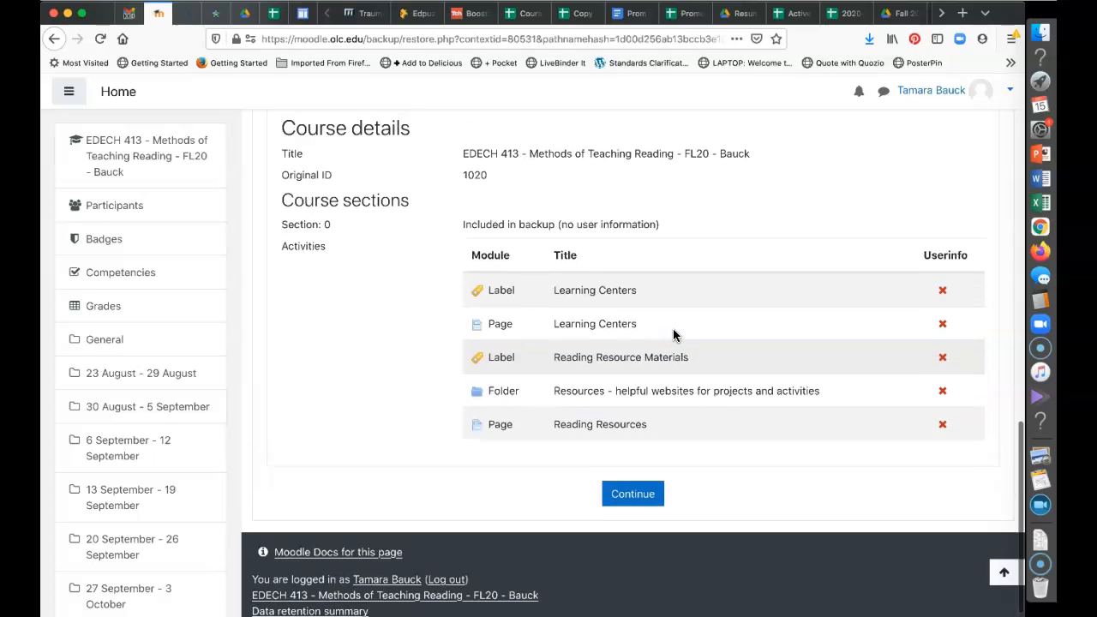
scroll(674, 334, up, 1)
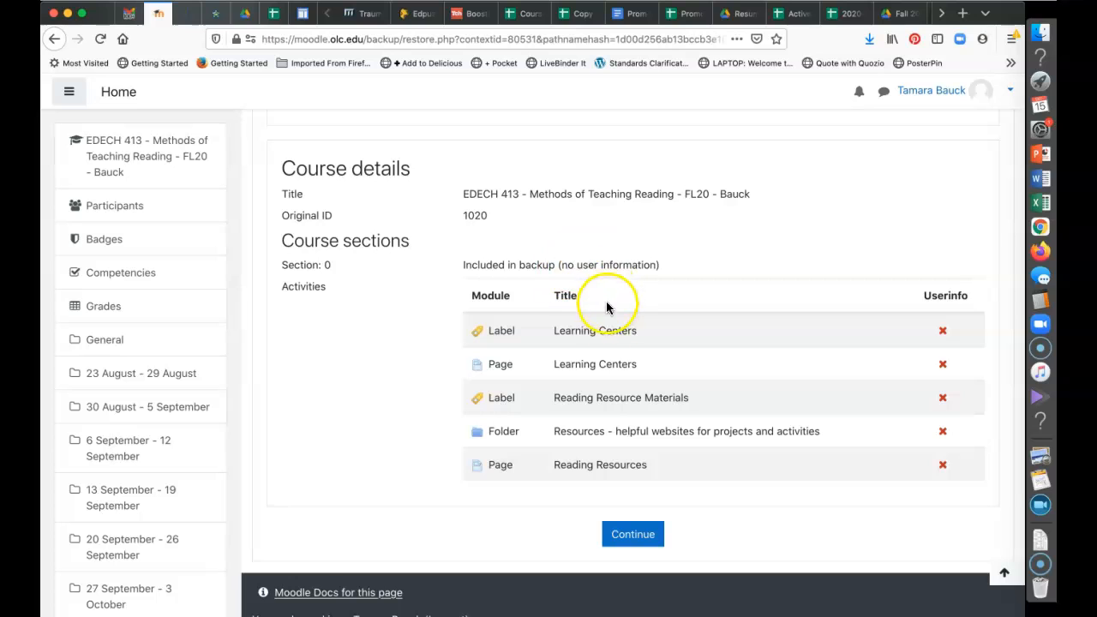
Continue from the restore confirmation page to the destination step
click(629, 534)
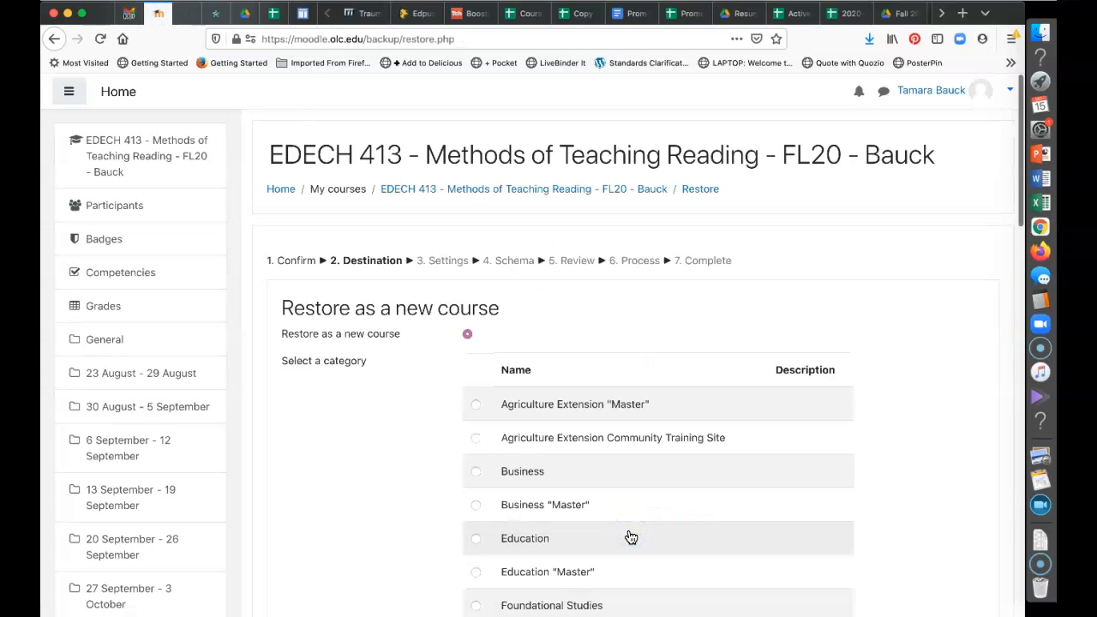
scroll(629, 534, down, 3)
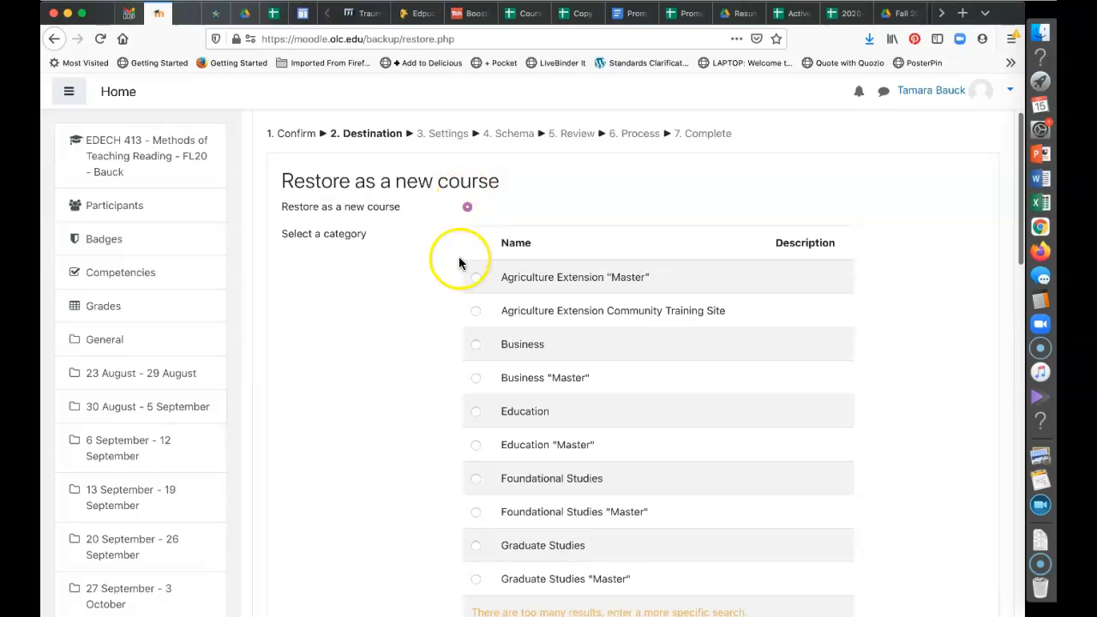
scroll(501, 422, down, 3)
scroll(501, 422, up, 1)
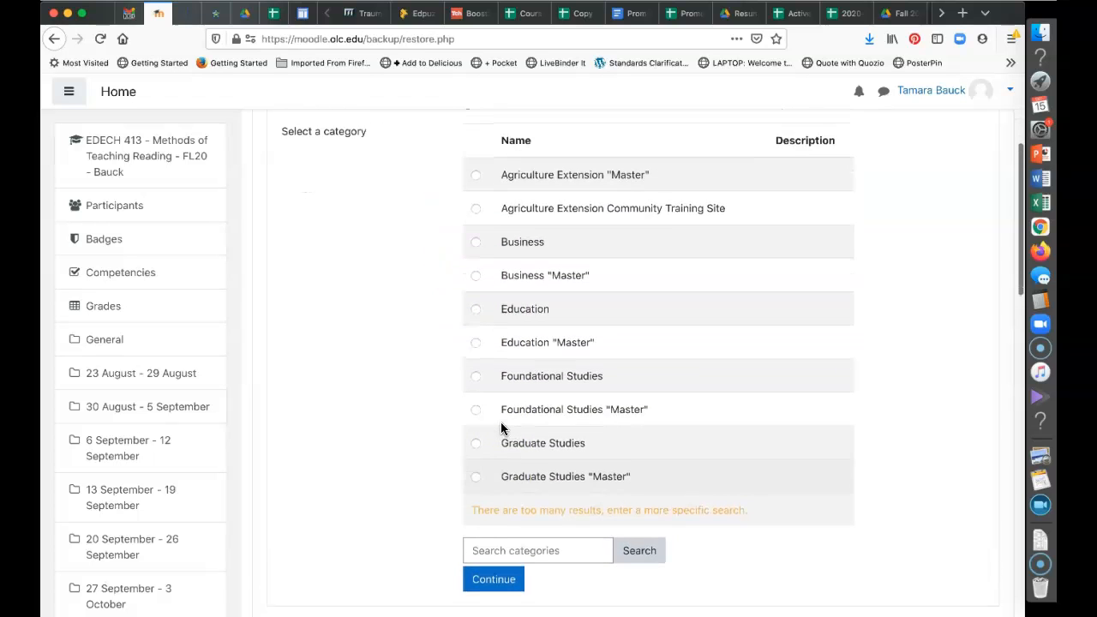
scroll(501, 422, down, 1)
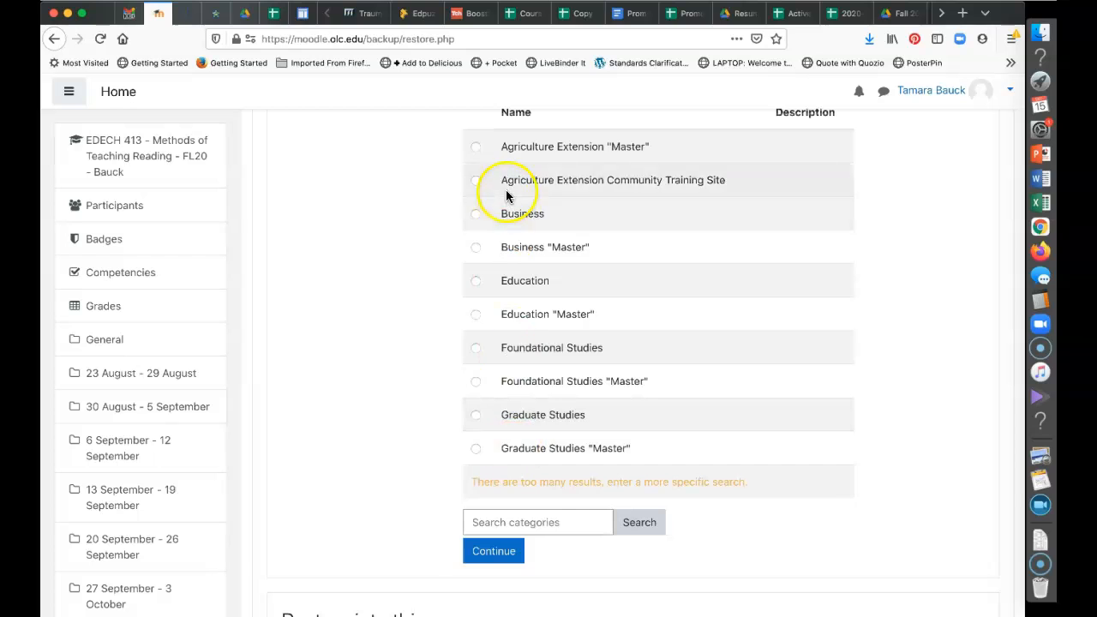
Search course categories for 'math' to list the two Math, Science & Technology categories
click(519, 522)
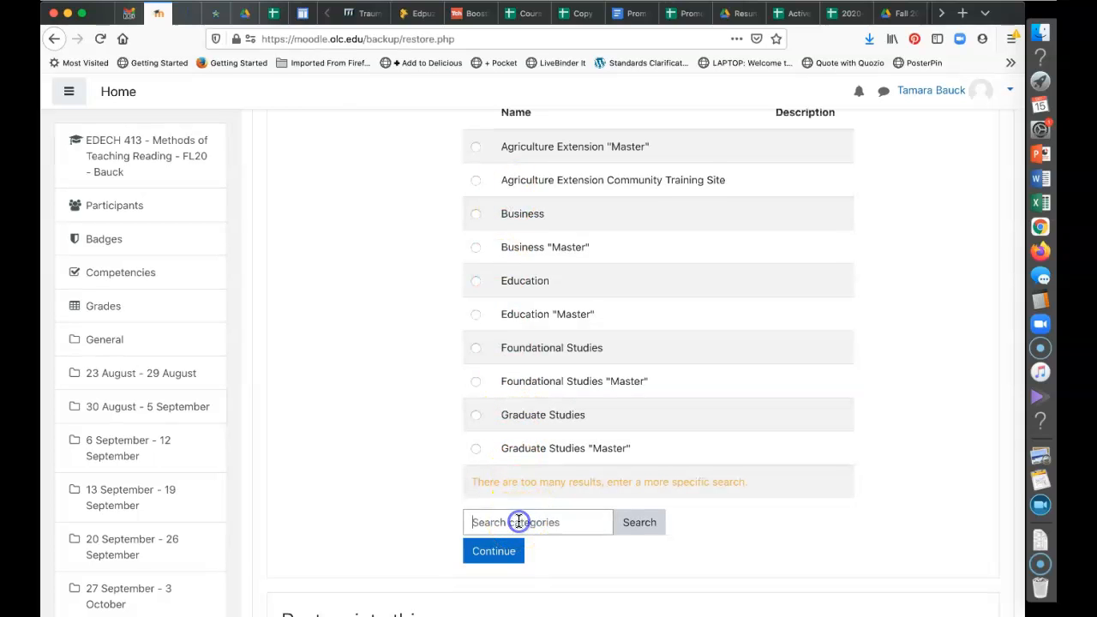
text(ma)
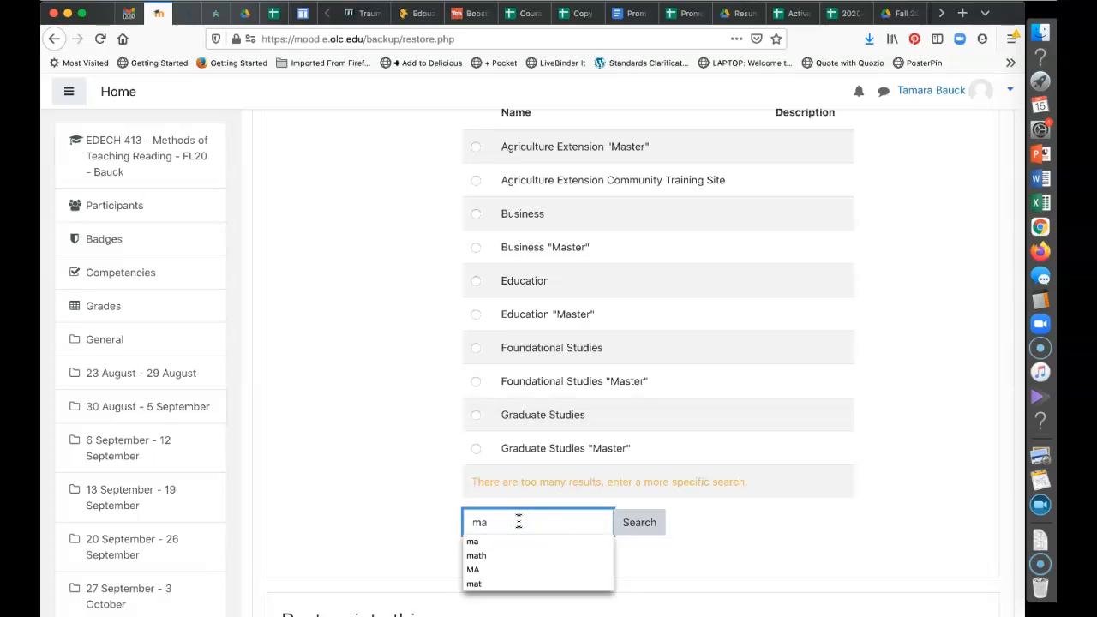
text(th)
click(641, 524)
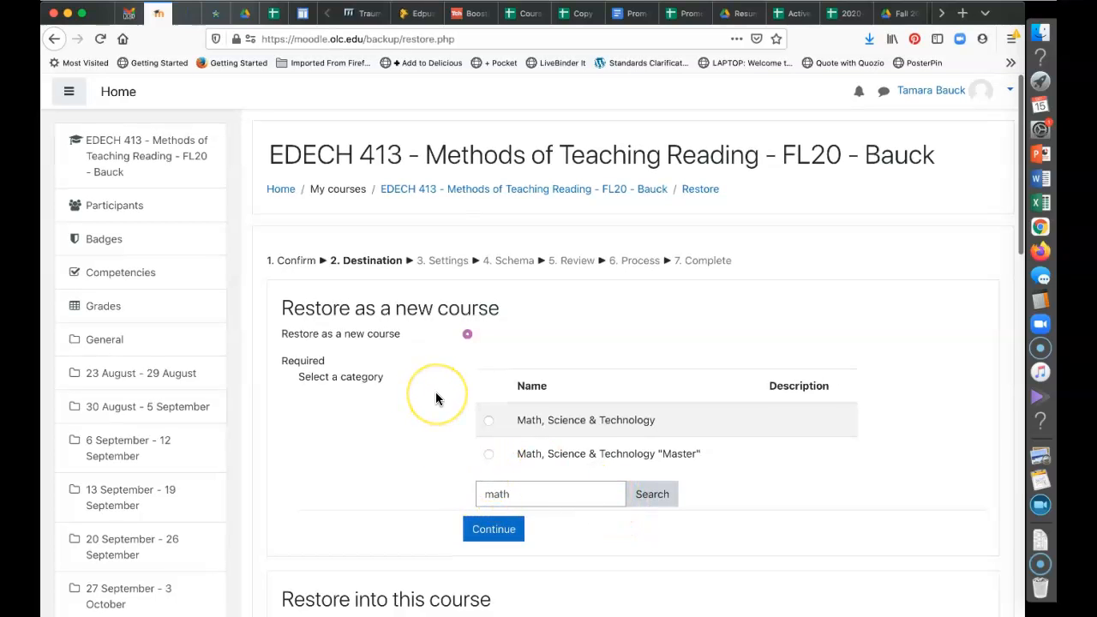
scroll(436, 397, down, 5)
scroll(435, 397, up, 2)
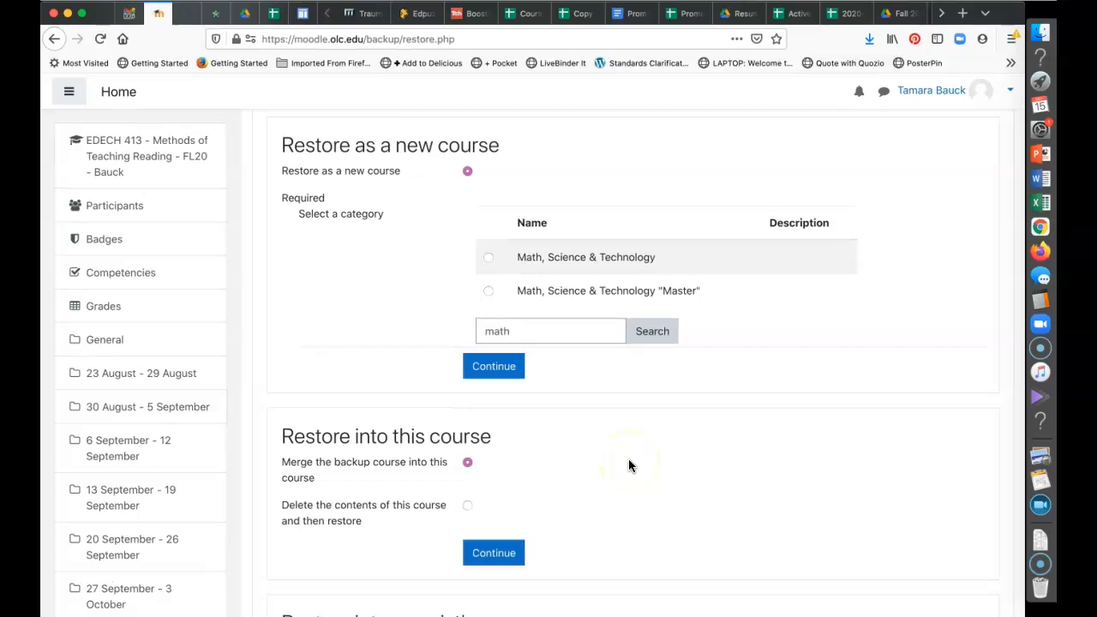
scroll(628, 465, down, 3)
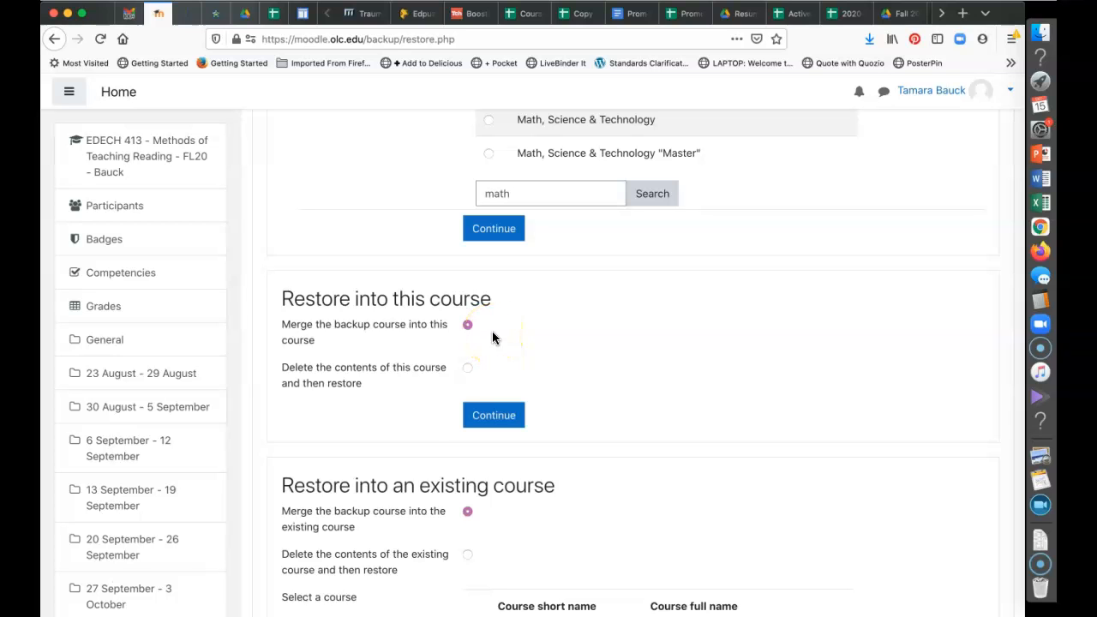
Scroll the Restore Destination course list, showing LSci 203 and Ag-HFP 101, to the Search courses box
scroll(493, 333, down, 9)
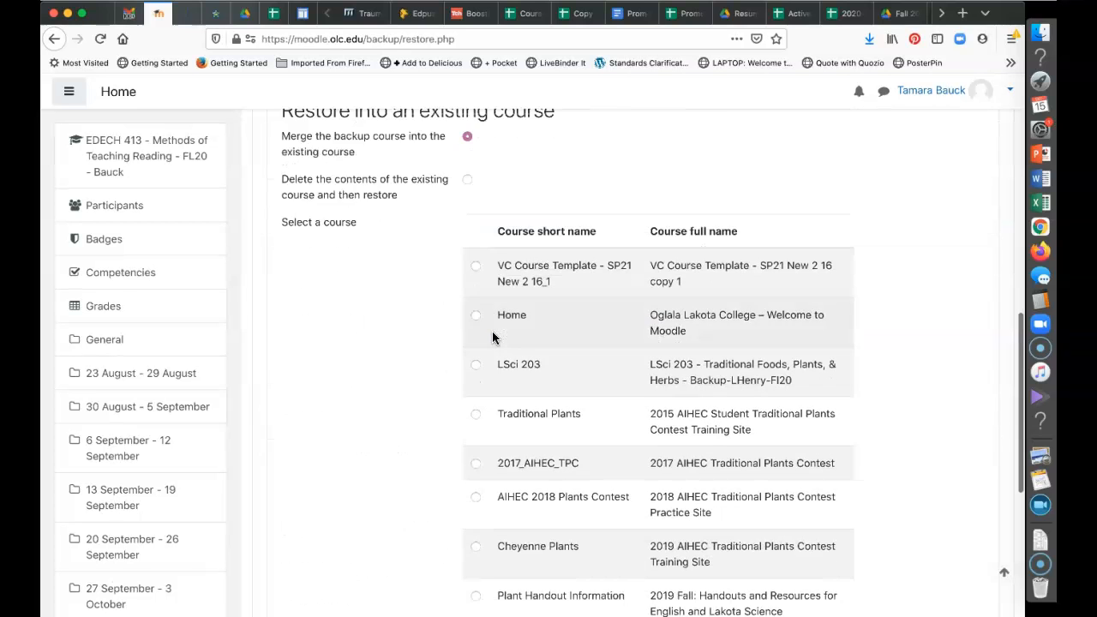
scroll(493, 334, up, 5)
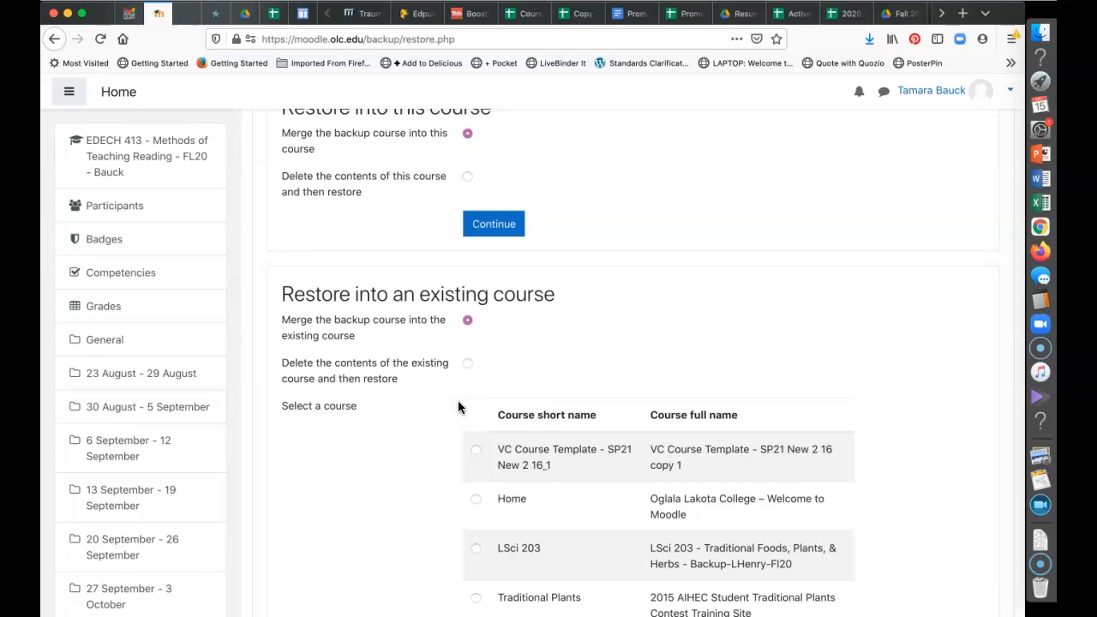
scroll(460, 404, down, 3)
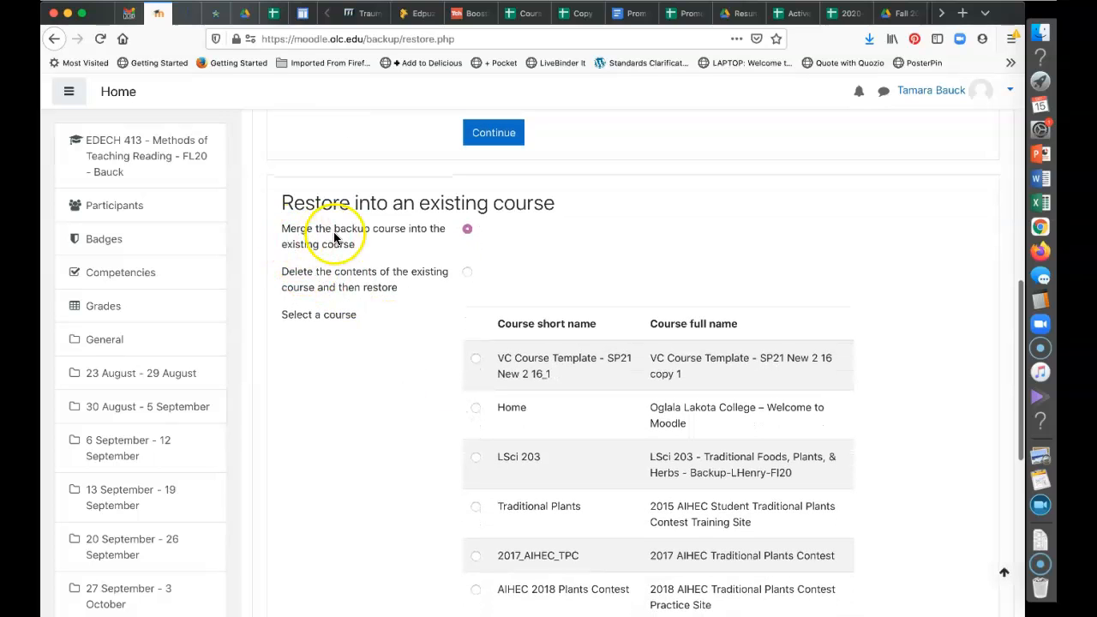
click(347, 298)
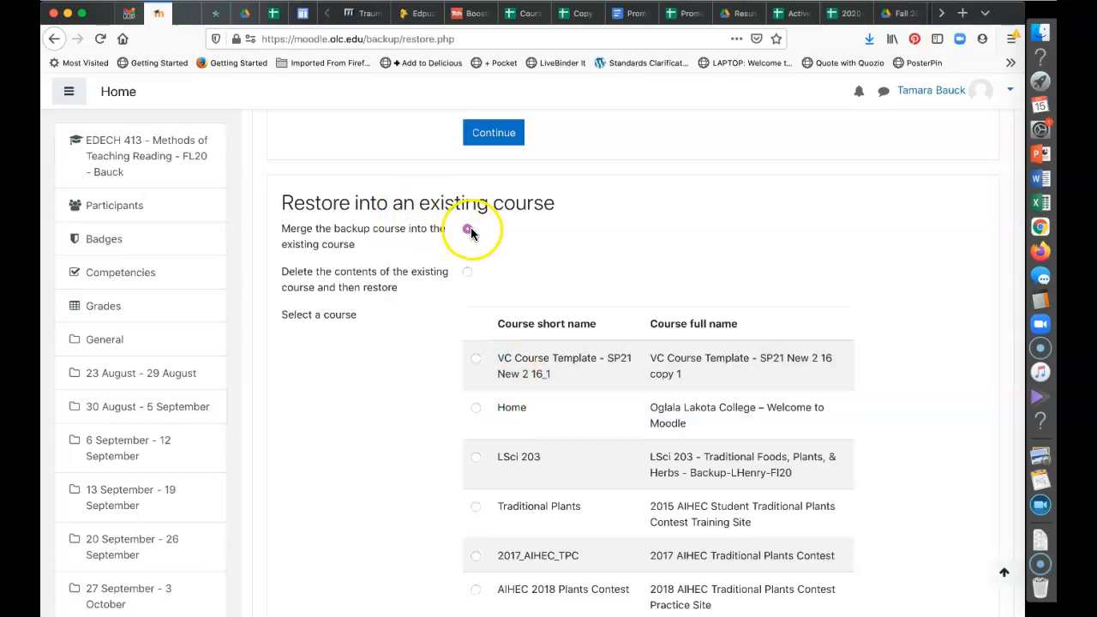
scroll(612, 593, down, 1)
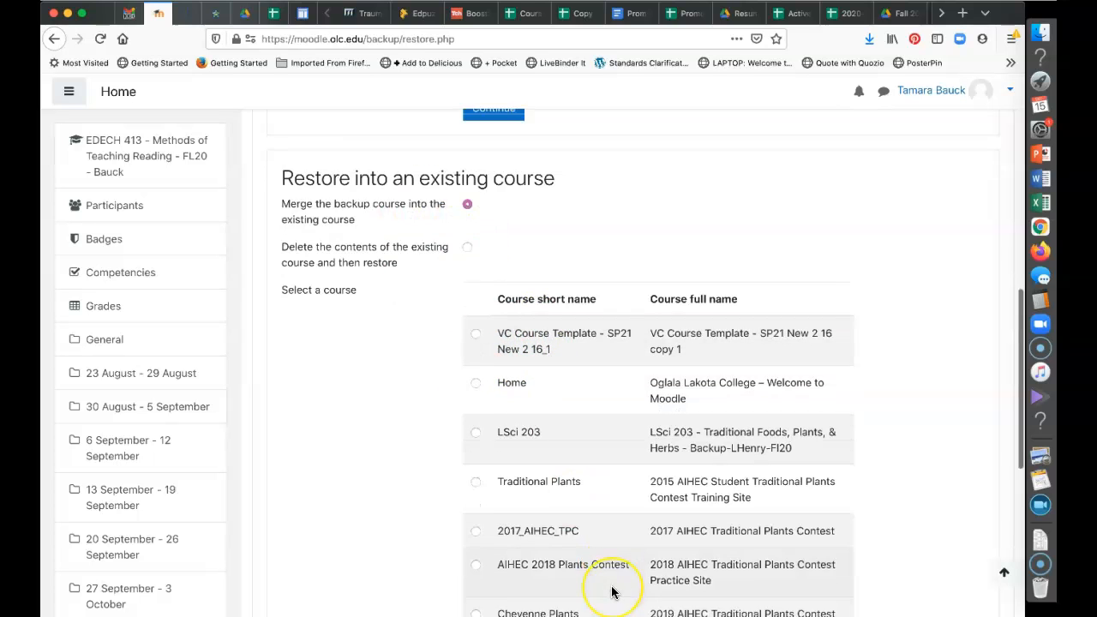
scroll(612, 591, down, 5)
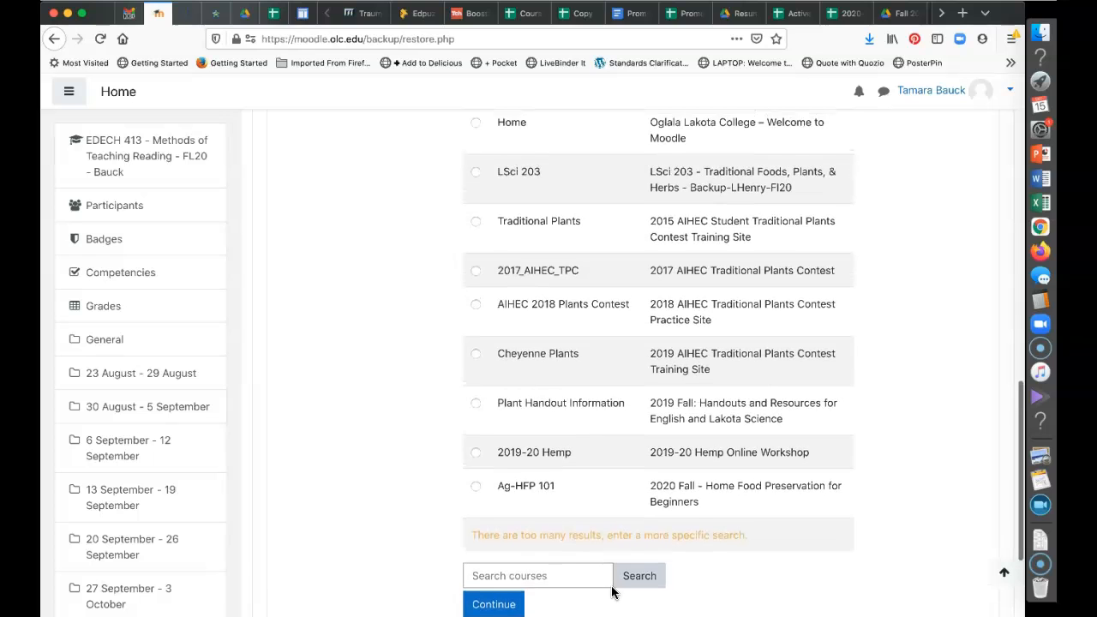
scroll(612, 592, up, 3)
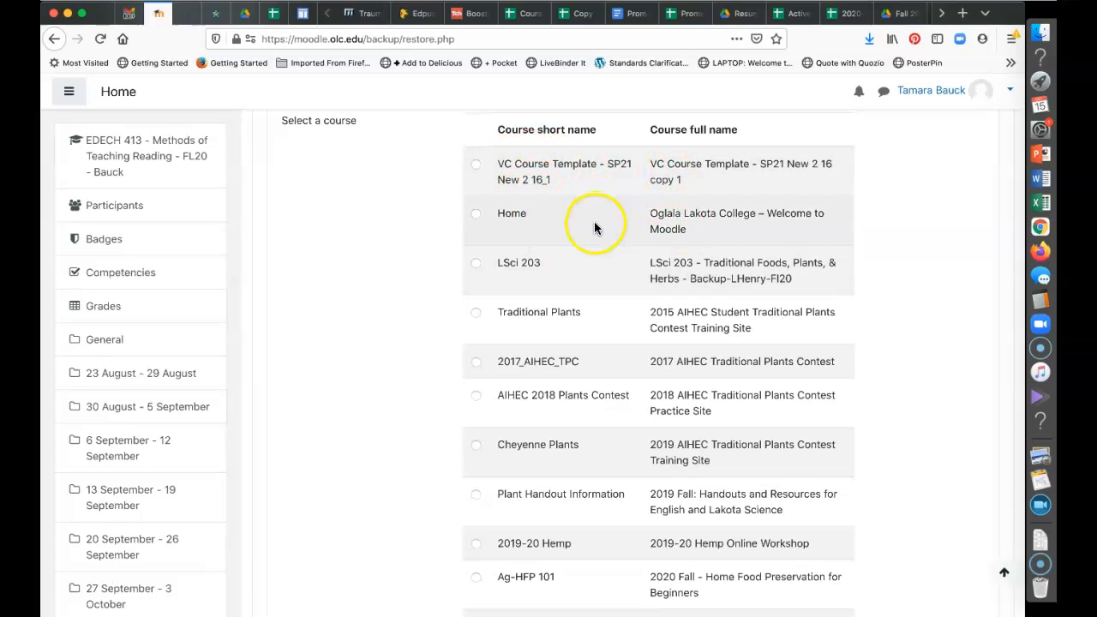
scroll(601, 424, down, 5)
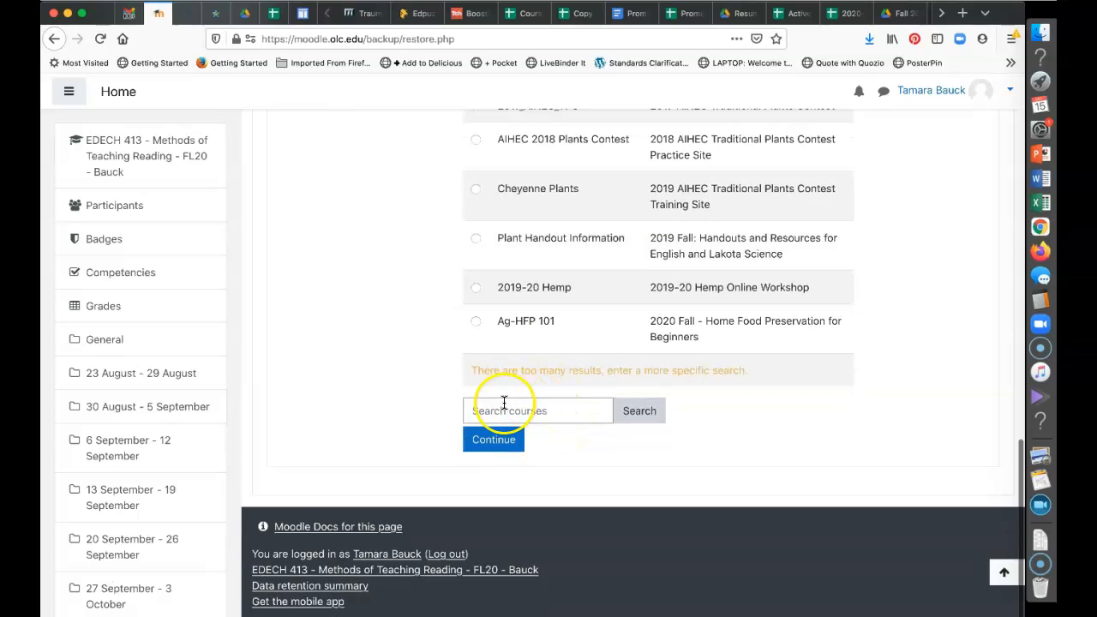
Search the existing courses for EDECH 413
click(502, 412)
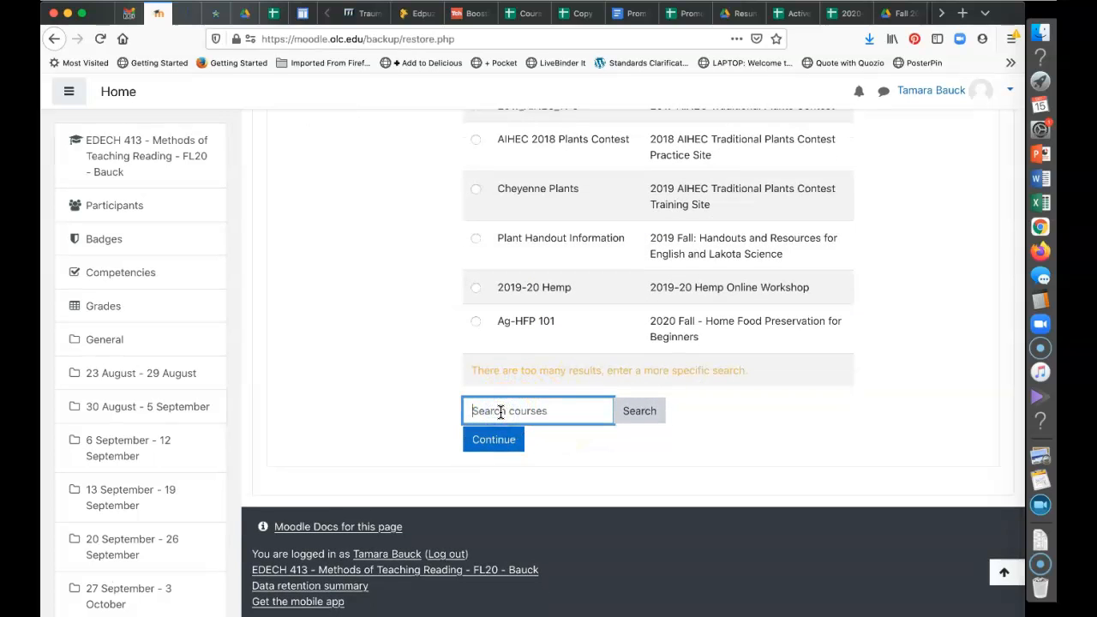
click(501, 413)
text(ED)
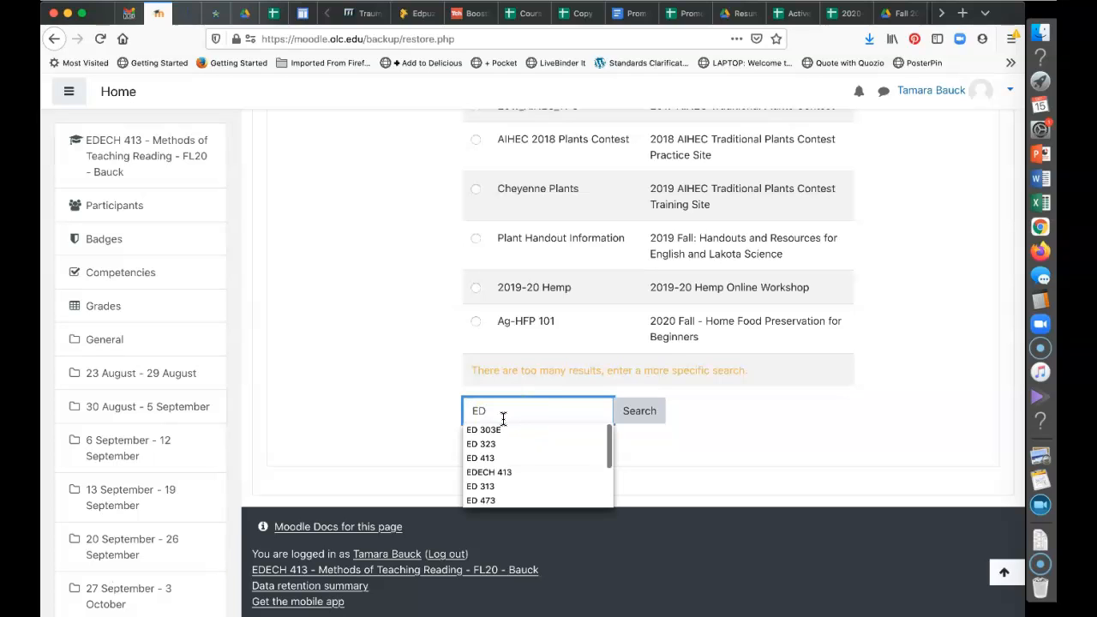
text(ECH)
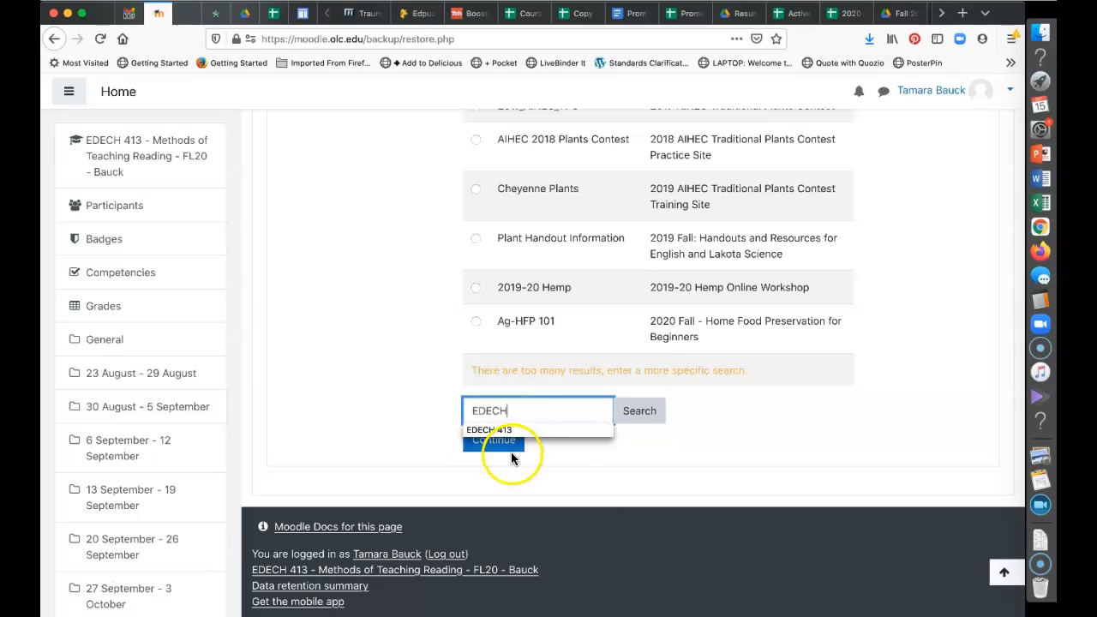
click(526, 433)
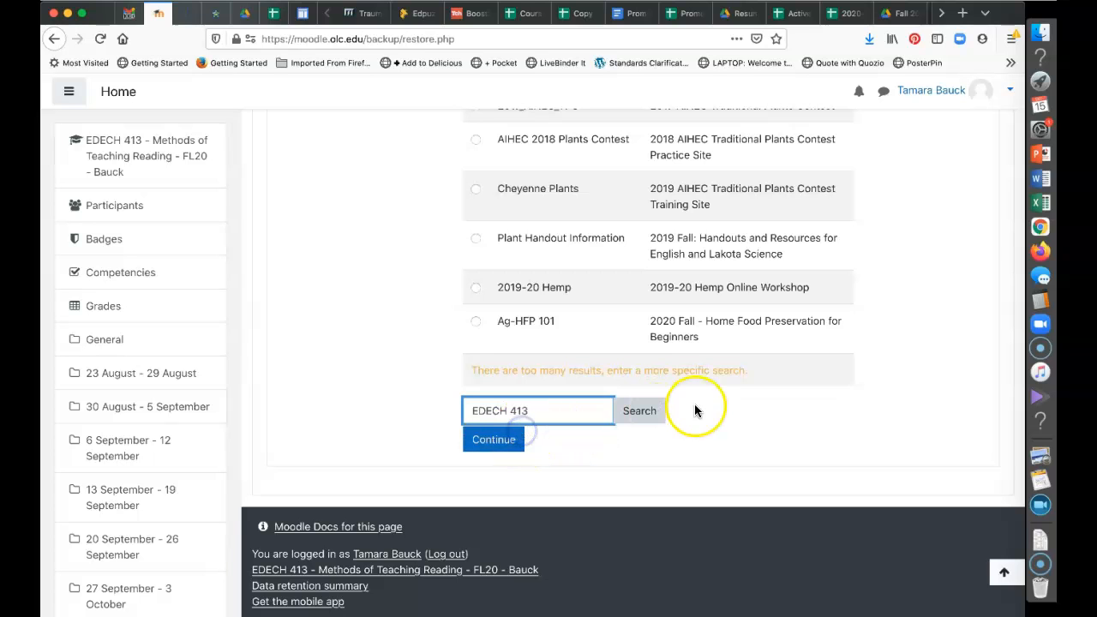
click(638, 414)
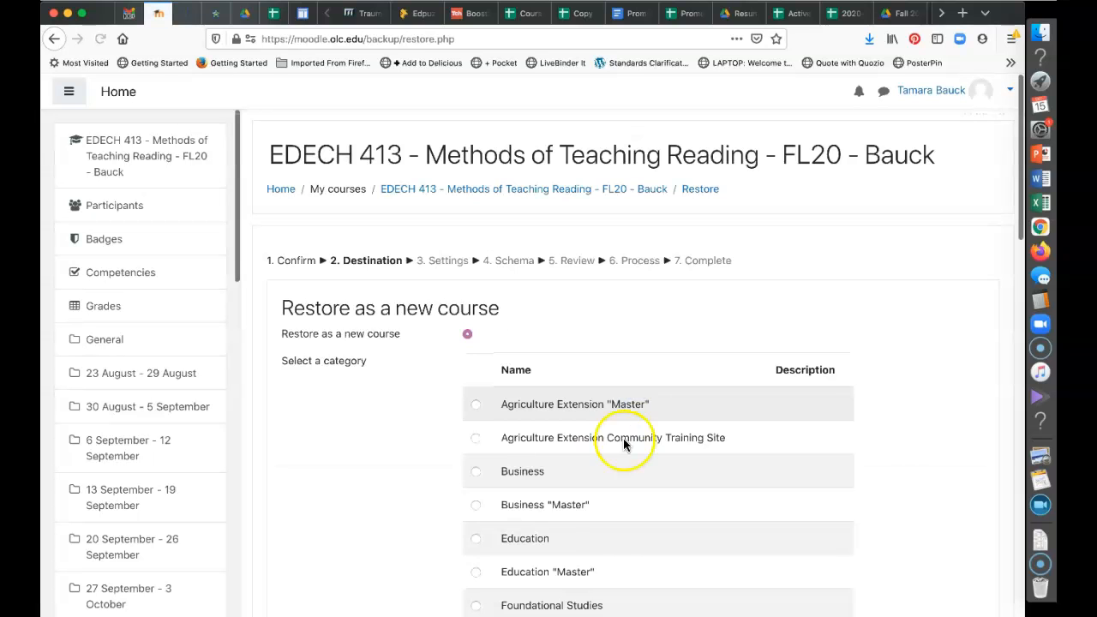
Choose EDECH 413 - Methods of Reading - FL16 as the restore destination and continue
scroll(601, 558, down, 5)
scroll(601, 553, down, 9)
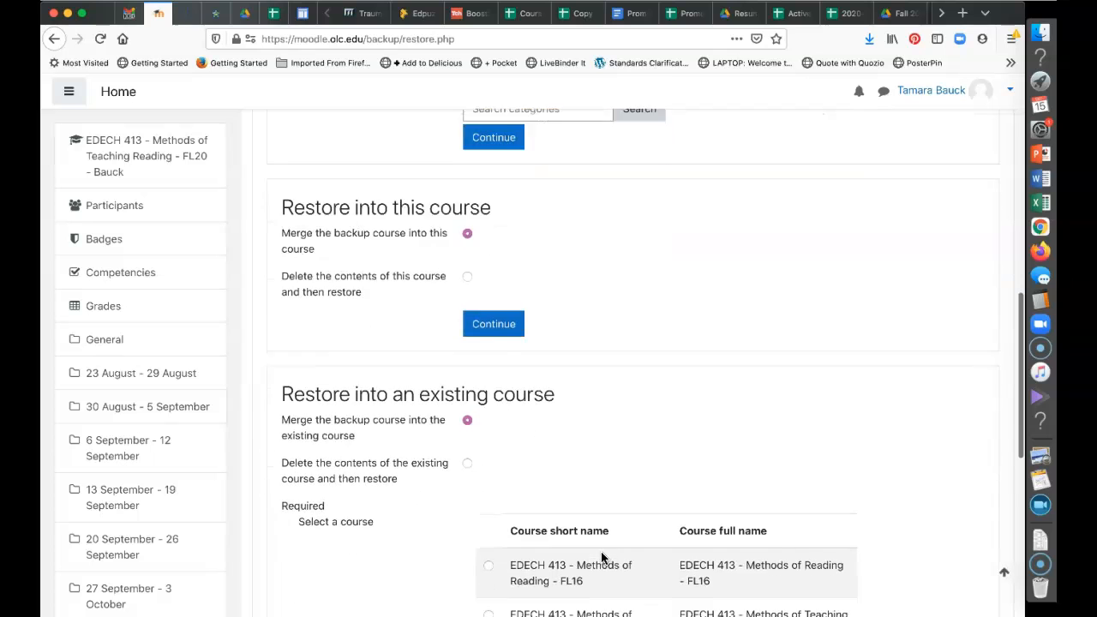
scroll(601, 553, down, 3)
scroll(601, 553, up, 1)
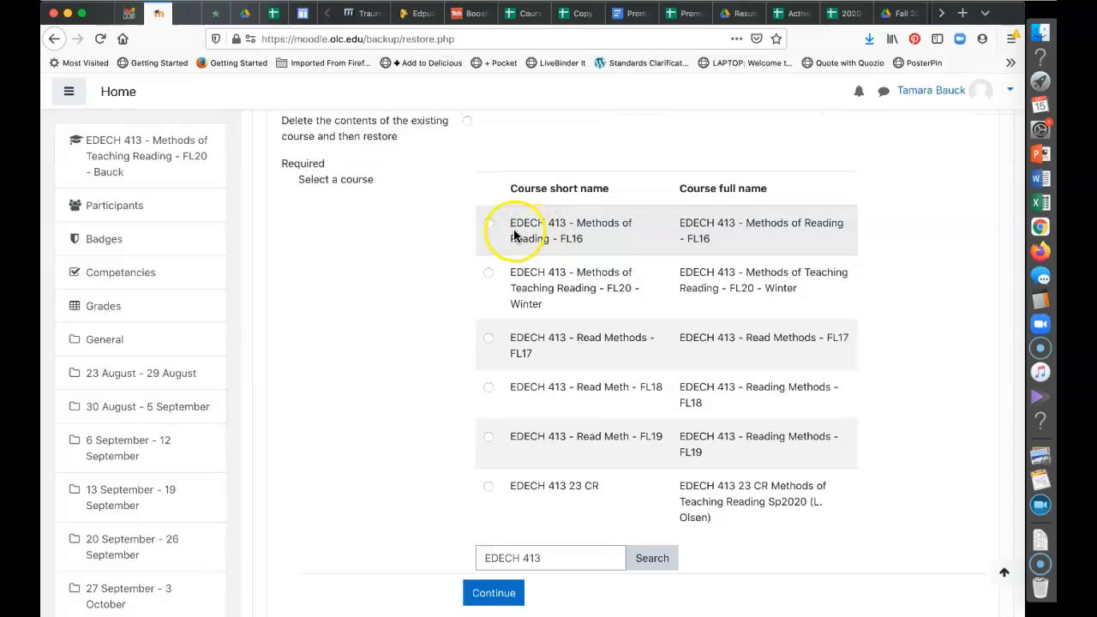
click(489, 228)
scroll(379, 179, up, 2)
scroll(382, 177, up, 1)
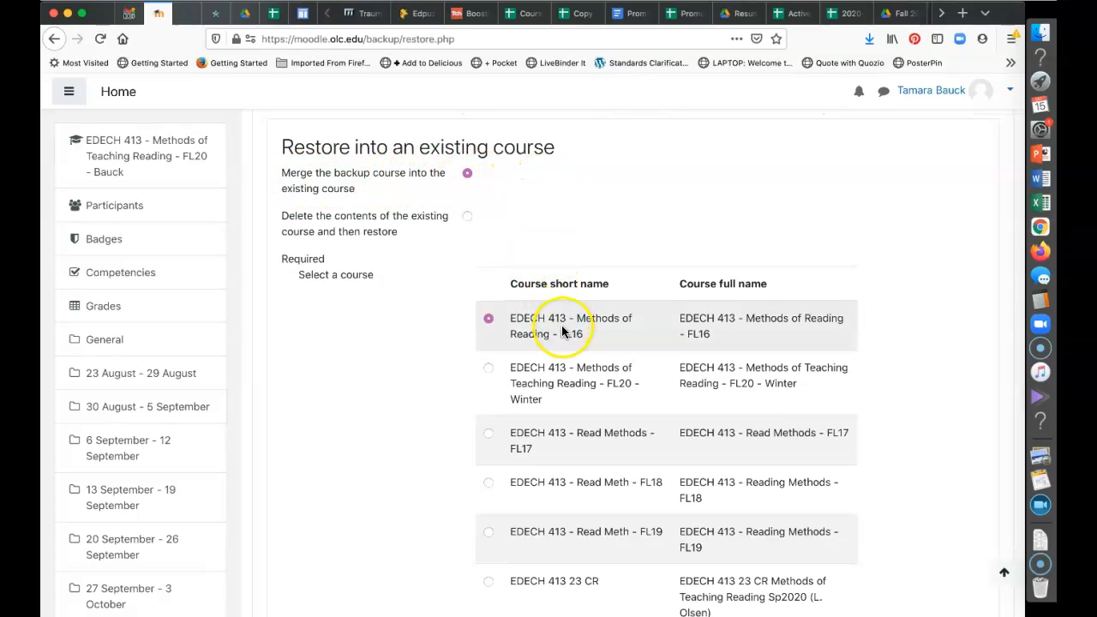
scroll(561, 325, down, 5)
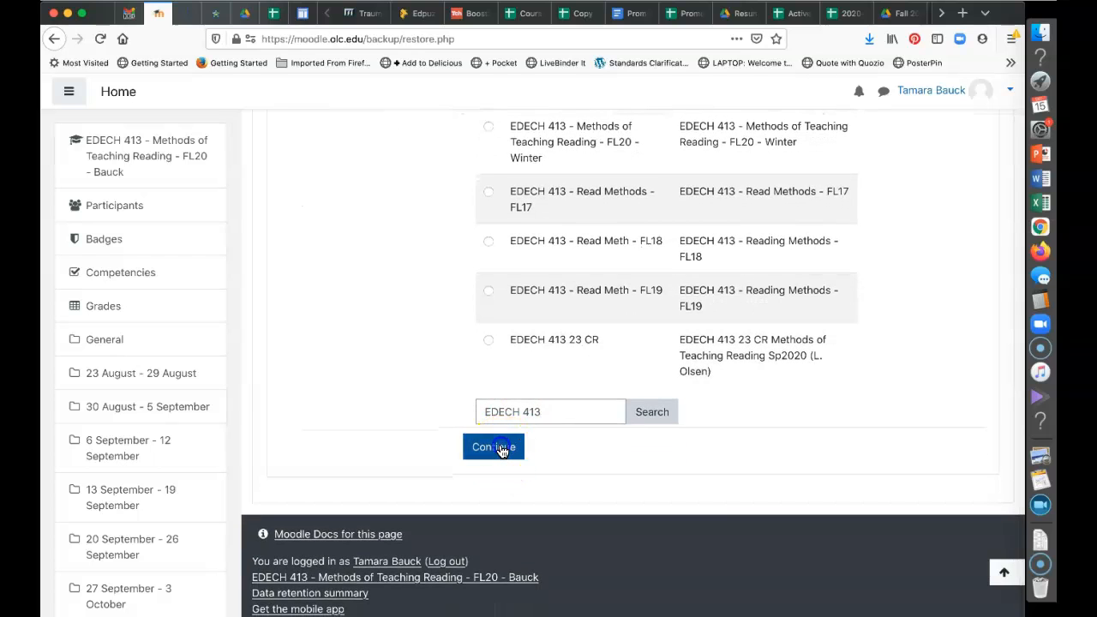
click(502, 449)
Accept the default restore settings
scroll(541, 526, down, 1)
scroll(540, 526, down, 5)
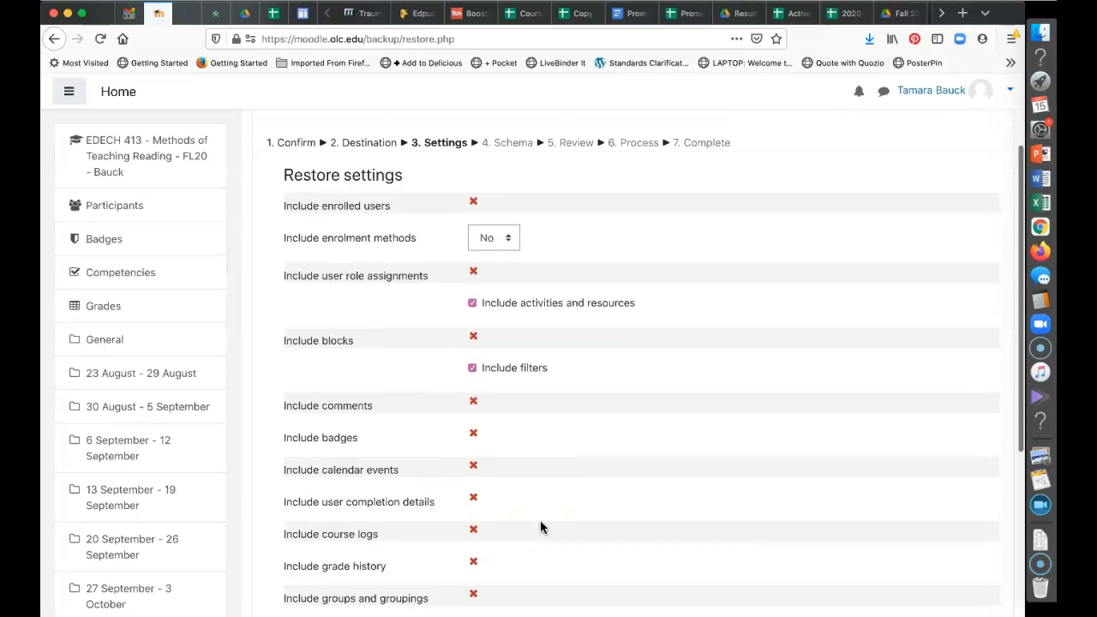
scroll(540, 526, down, 3)
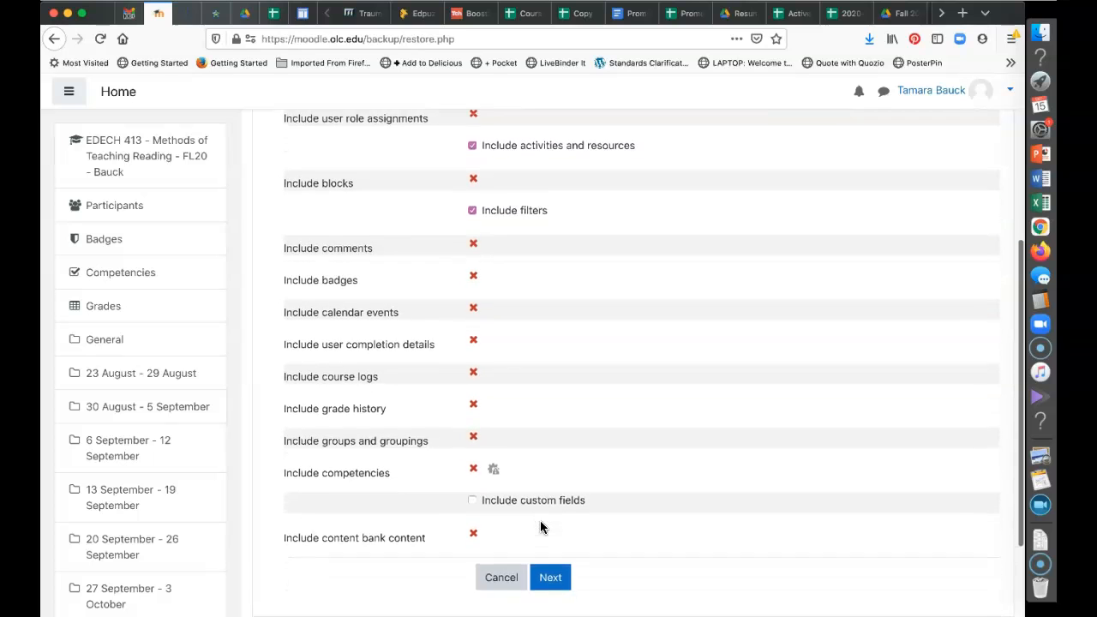
click(550, 477)
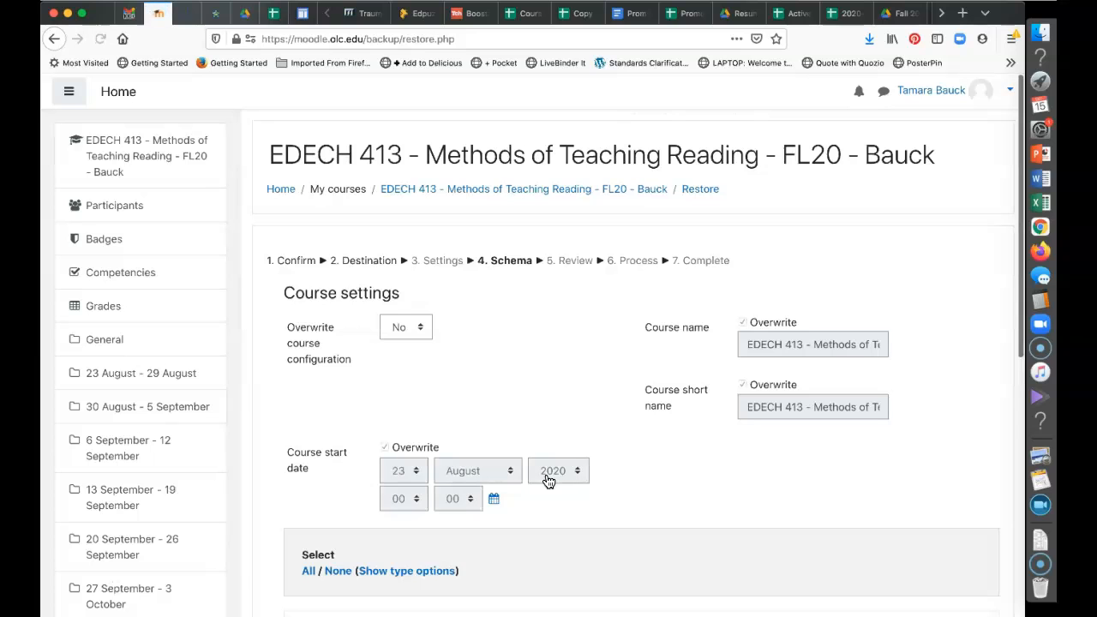
Keep all Section 0 items selected, including the helpful websites folder, on the Schema page
scroll(549, 481, down, 3)
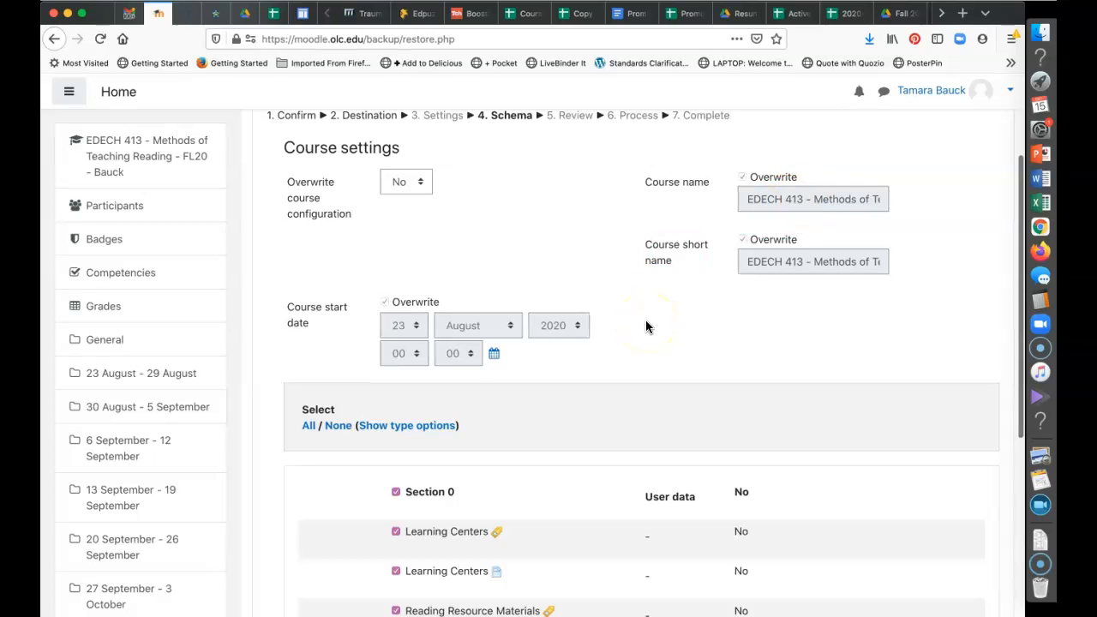
scroll(646, 322, down, 5)
scroll(647, 321, down, 1)
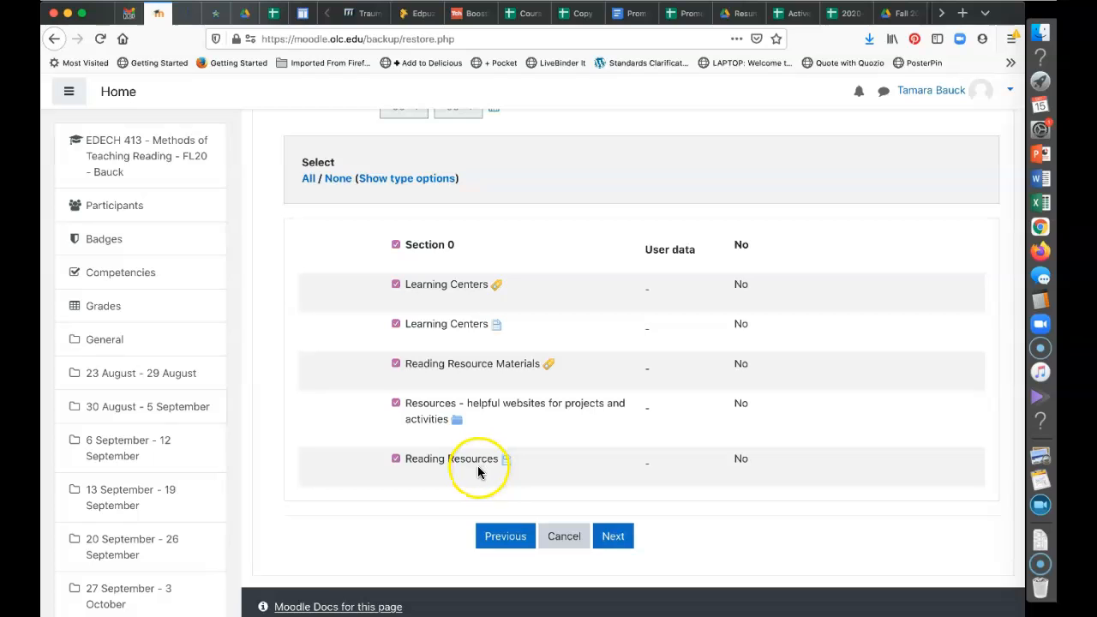
click(396, 407)
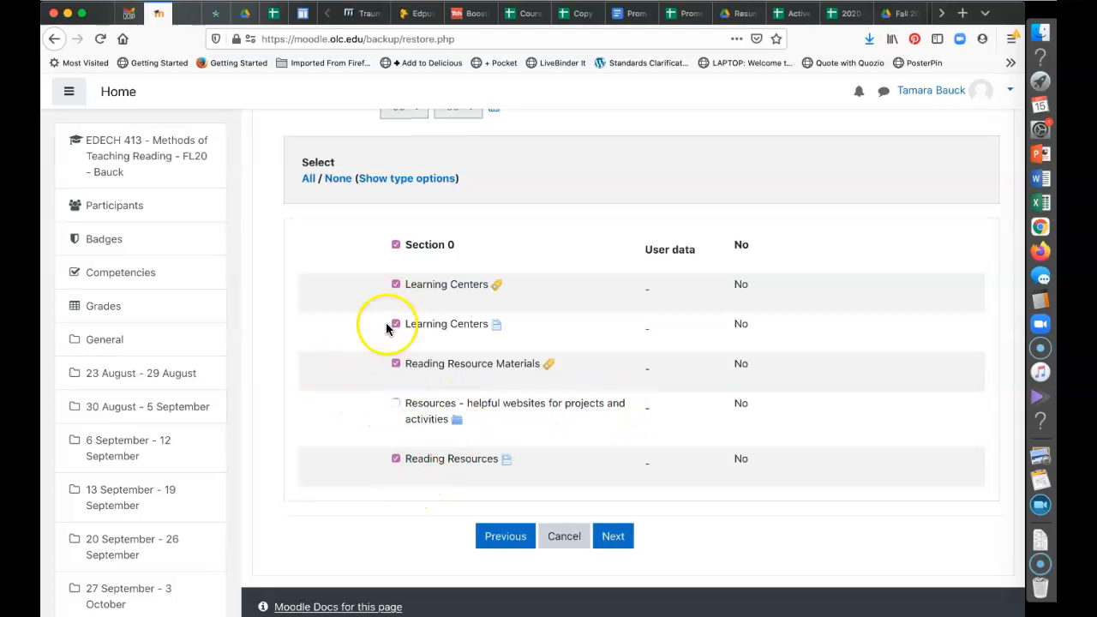
click(396, 403)
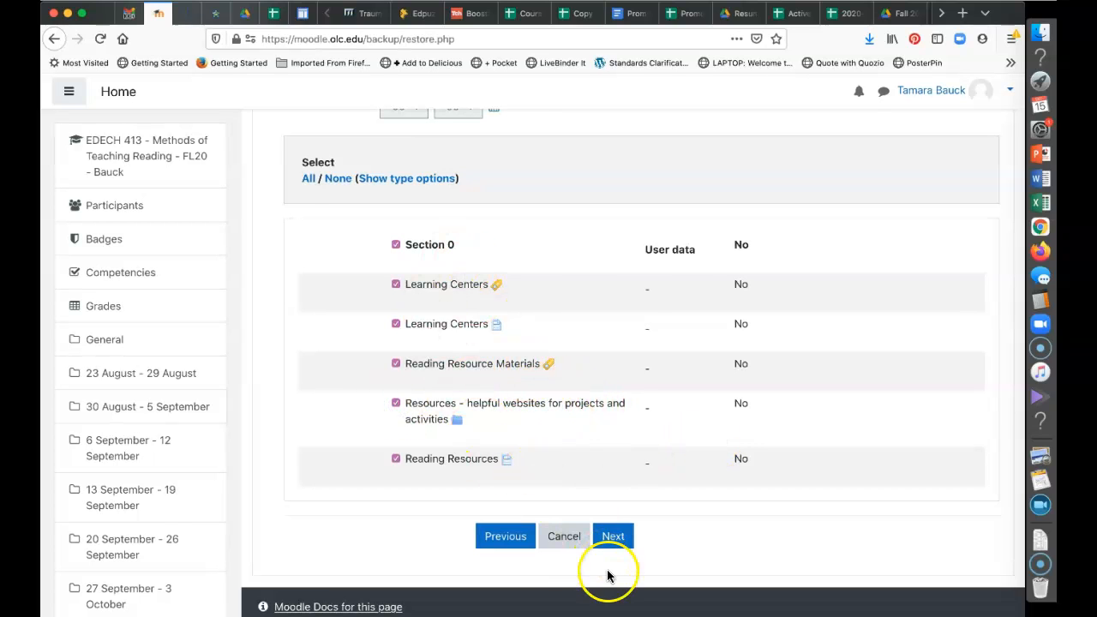
Review the choices, perform the restore into FL16, and open the restored course
click(613, 540)
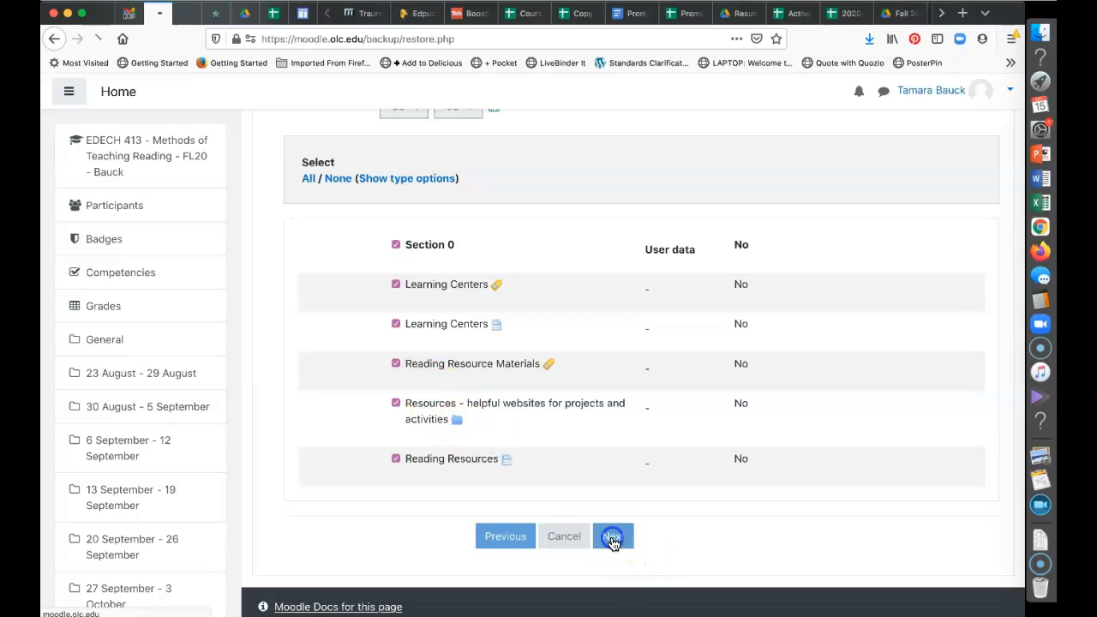
scroll(614, 545, down, 5)
scroll(614, 545, down, 5)
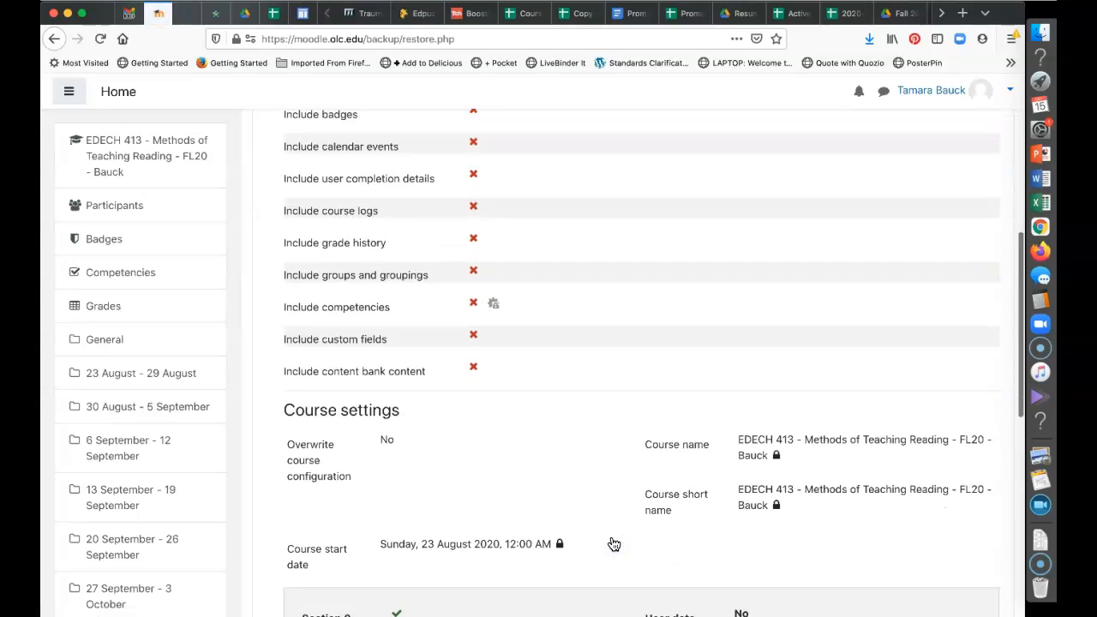
scroll(614, 545, down, 5)
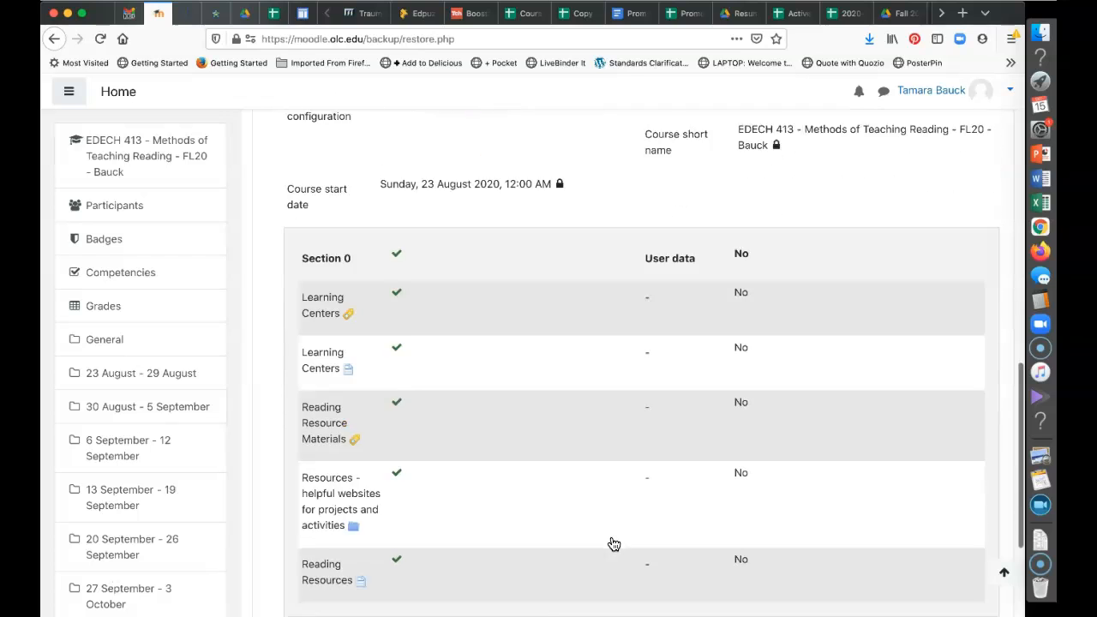
scroll(613, 545, down, 1)
click(620, 549)
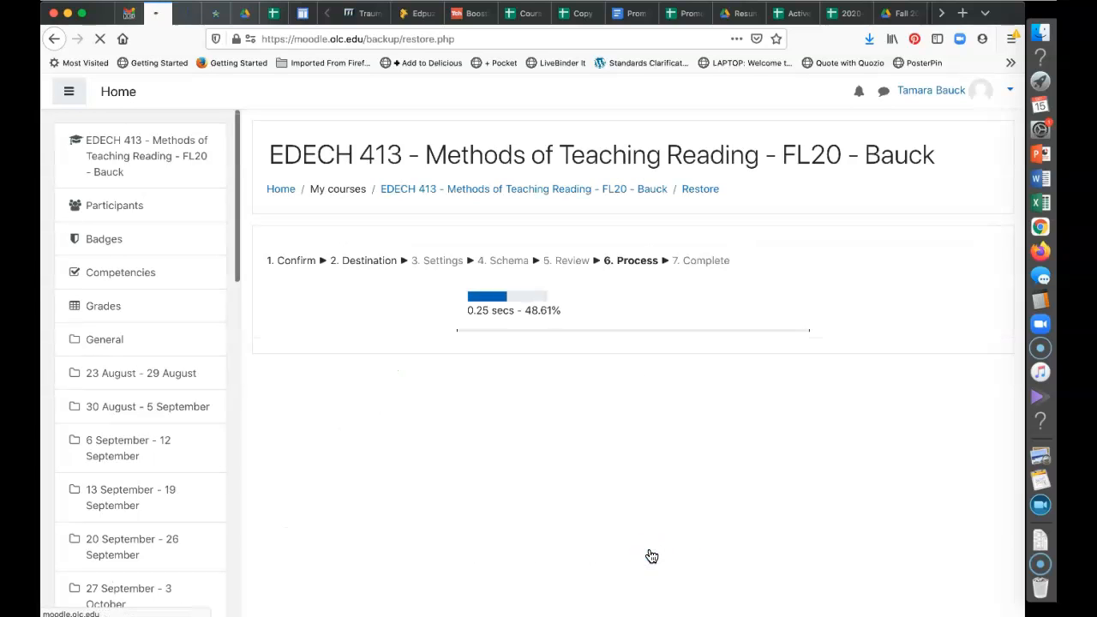
click(633, 347)
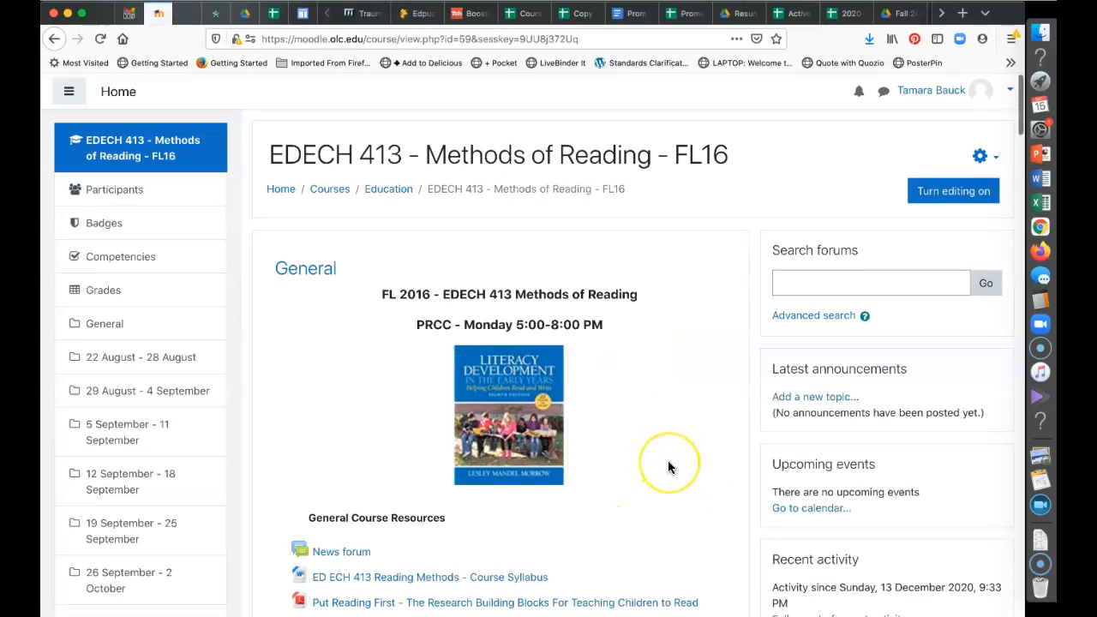
Scroll the FL16 General section to find the restored Learning Centers and Reading Resource Materials items
scroll(667, 462, down, 2)
scroll(668, 467, down, 1)
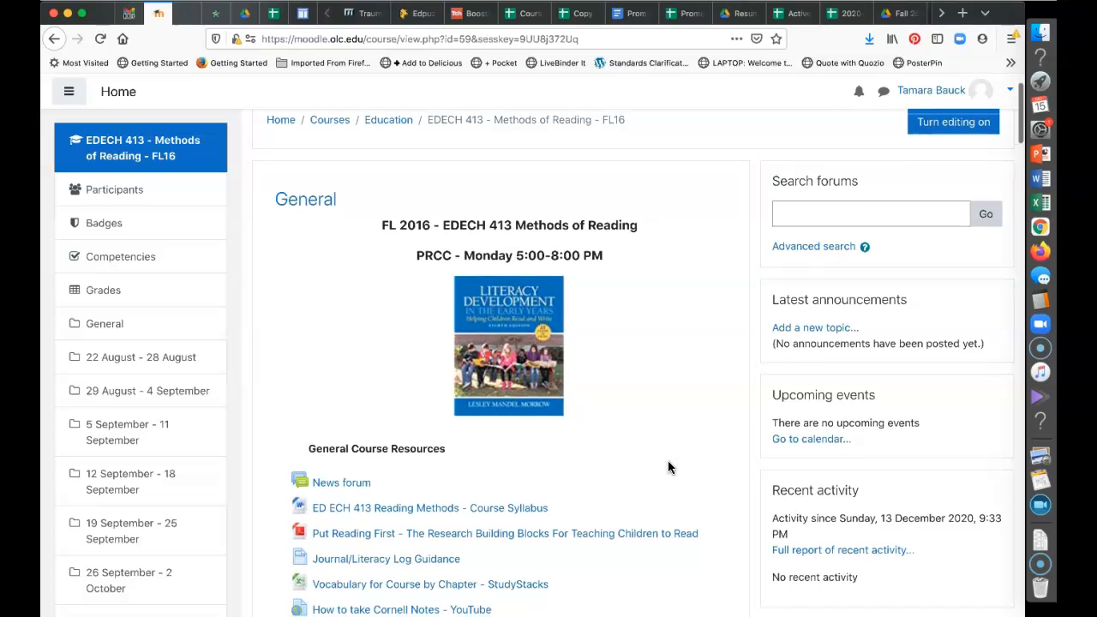
scroll(667, 467, down, 3)
scroll(668, 468, down, 9)
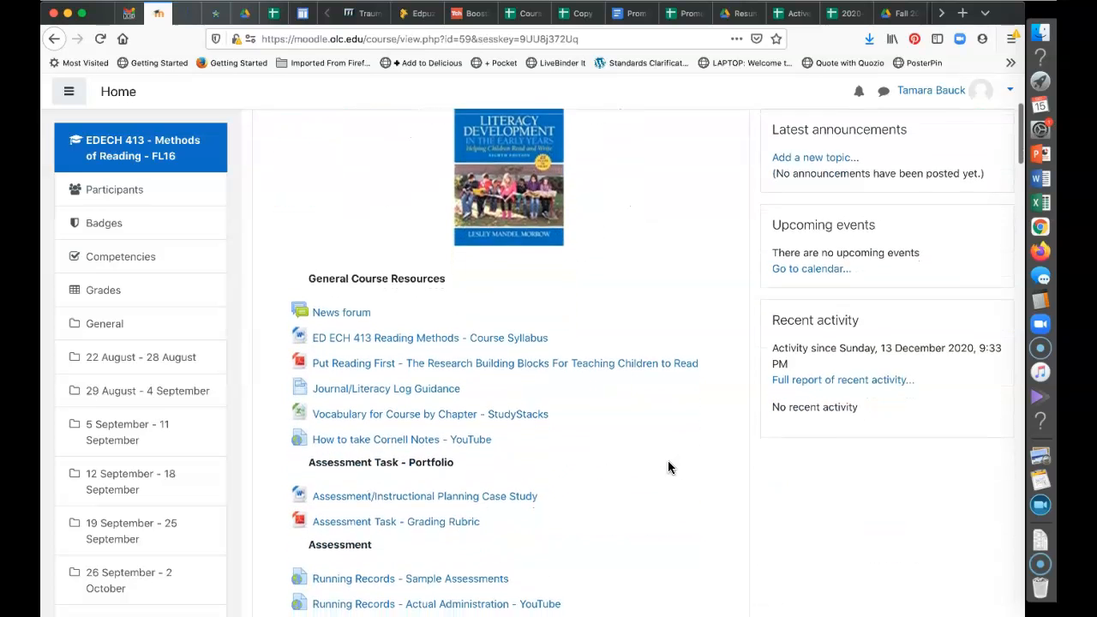
scroll(668, 467, down, 10)
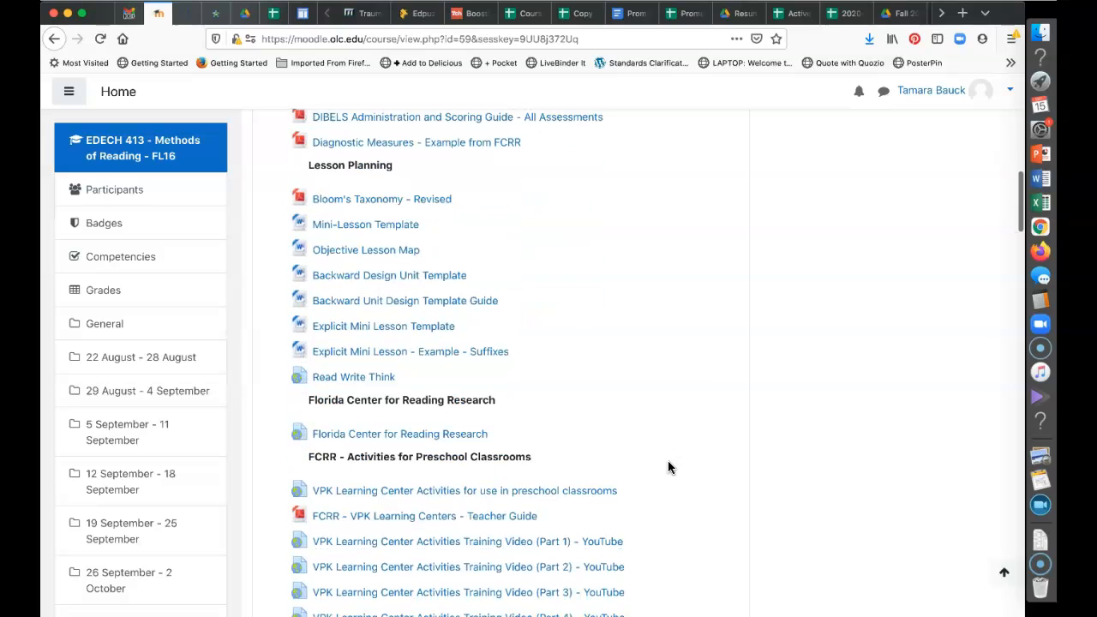
scroll(668, 467, down, 11)
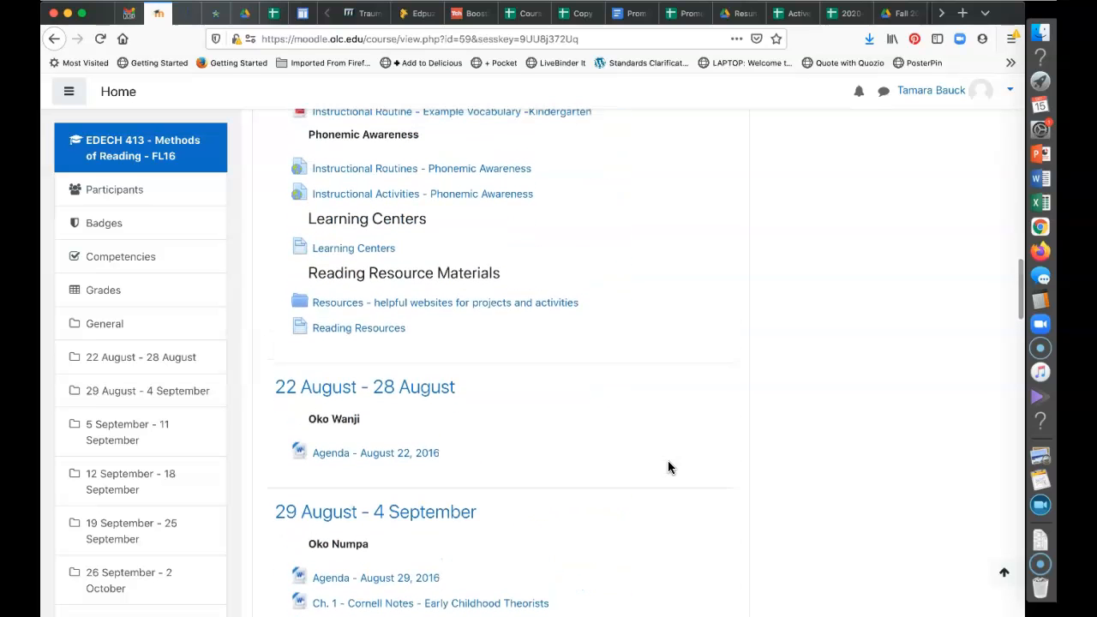
scroll(669, 467, up, 2)
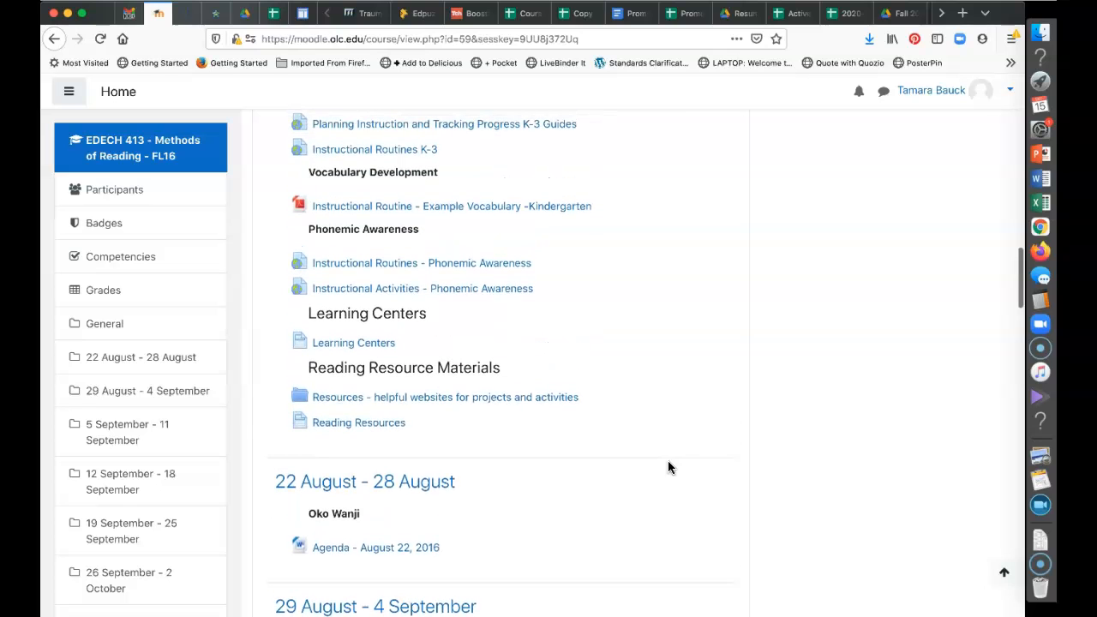
Open the restored Learning Centers page and look through its contents
click(343, 345)
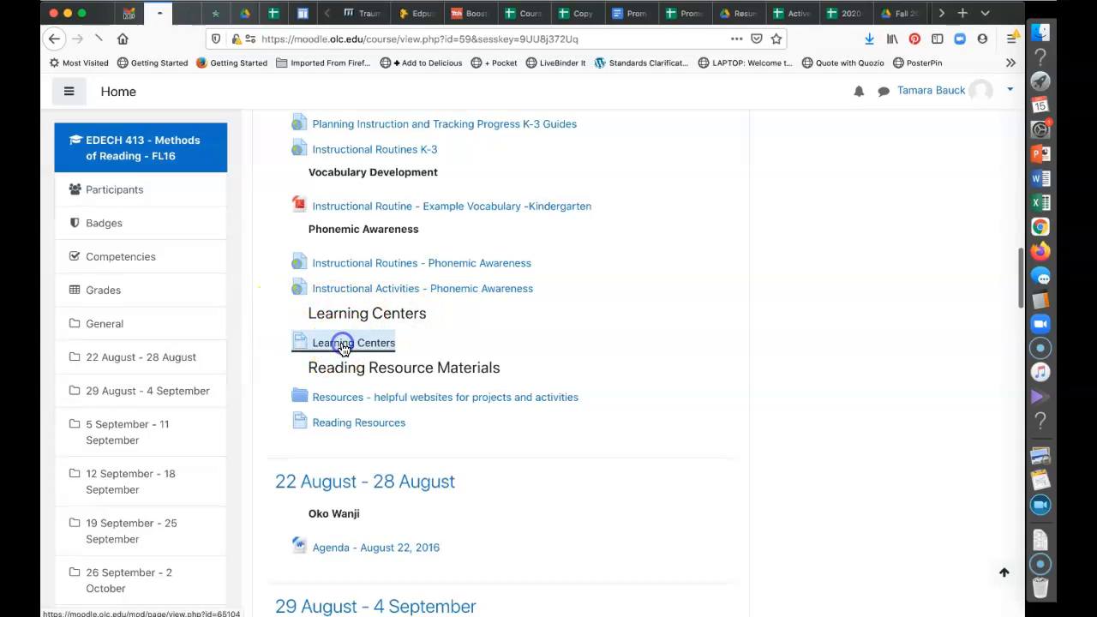
scroll(960, 442, down, 1)
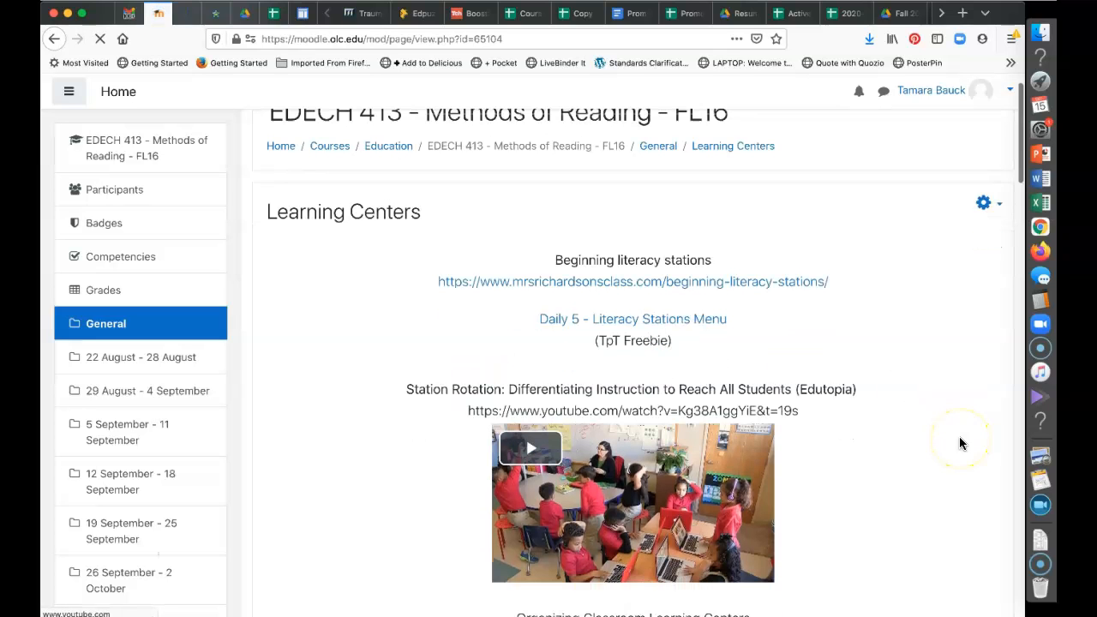
scroll(961, 442, down, 2)
scroll(960, 442, down, 1)
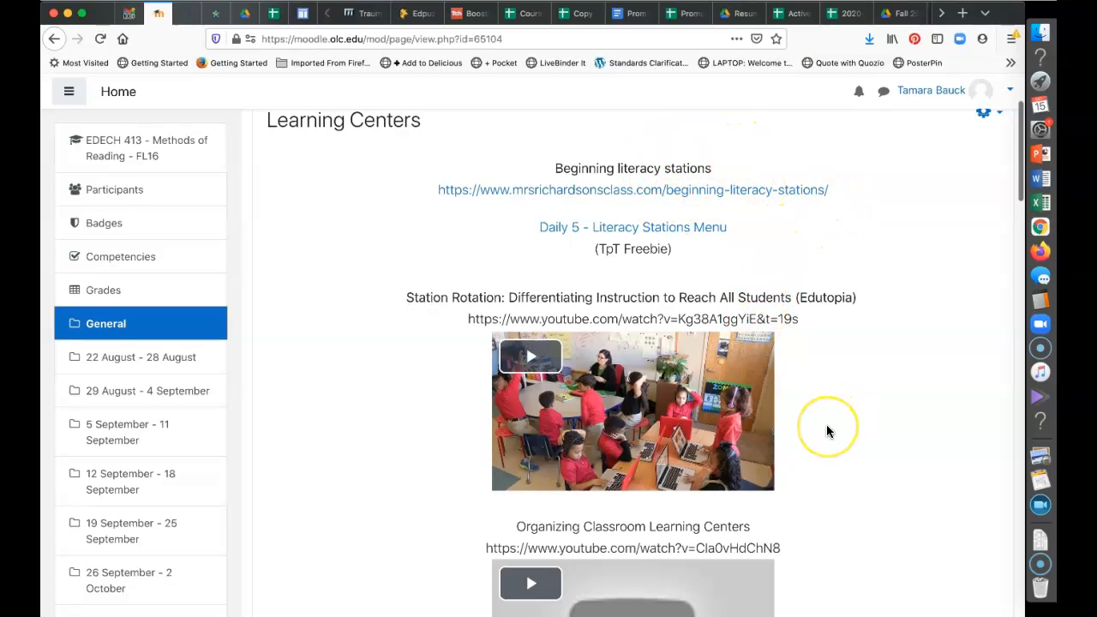
scroll(827, 431, down, 10)
scroll(826, 431, down, 12)
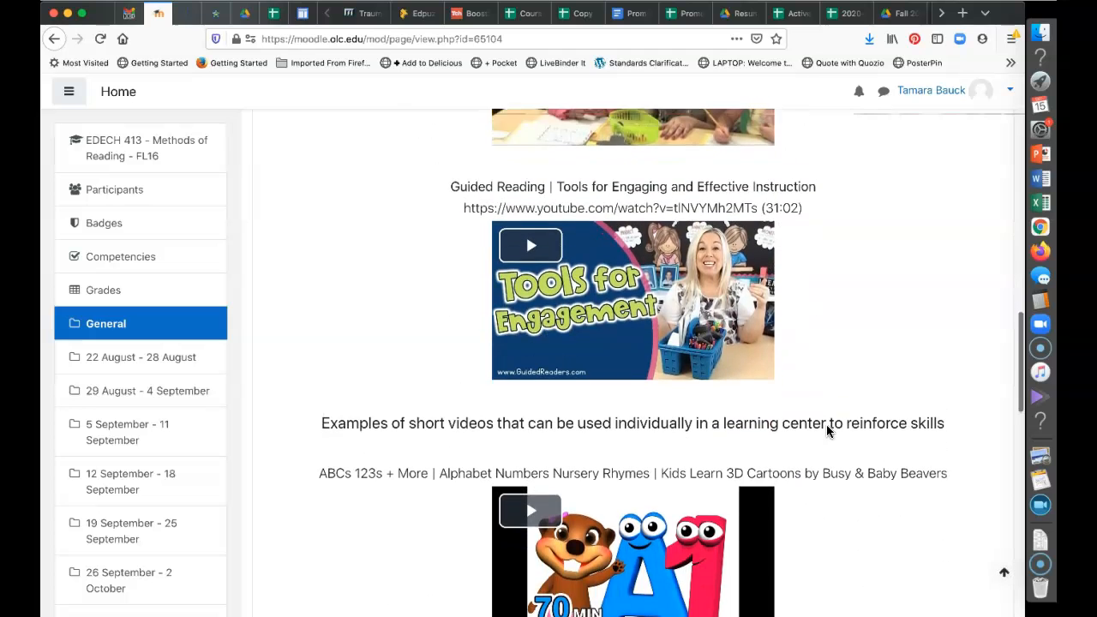
scroll(827, 438, up, 4)
scroll(846, 338, up, 15)
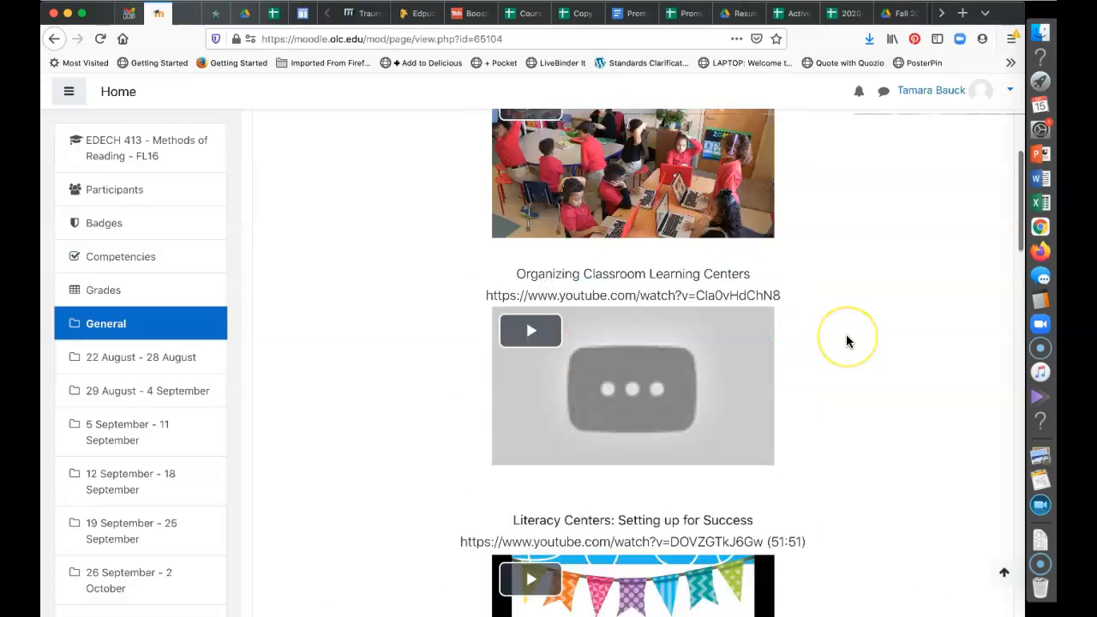
scroll(846, 342, up, 8)
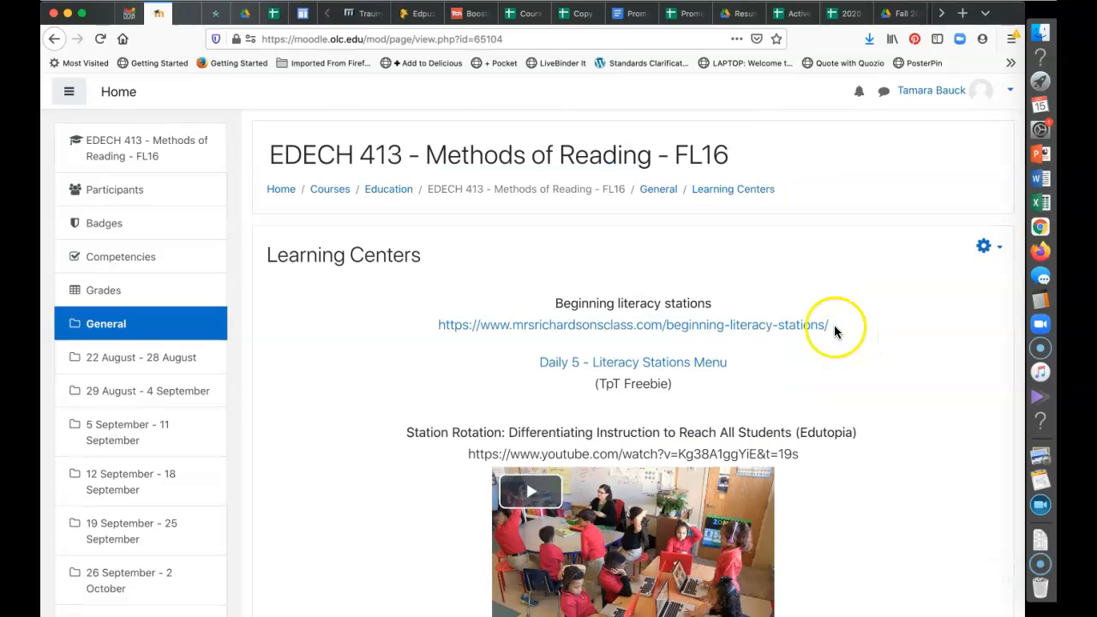
Return to the course's General section and scroll to Reading Resource Materials
click(659, 190)
scroll(482, 448, down, 10)
scroll(482, 454, down, 10)
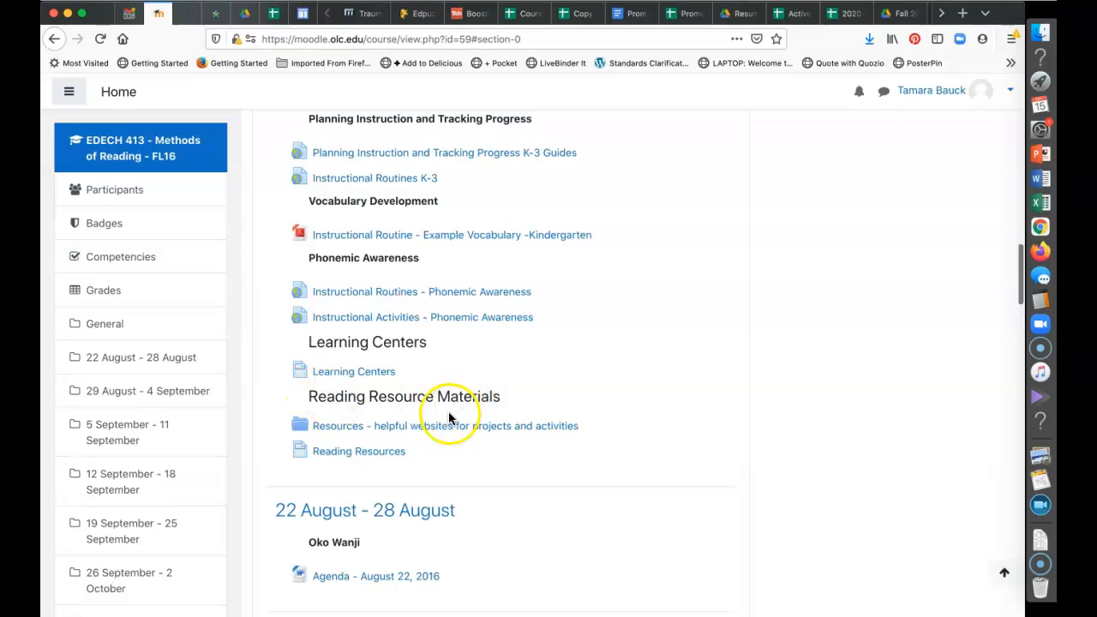
Check the restored helpful-websites Resources folder, then return to the General section
click(326, 429)
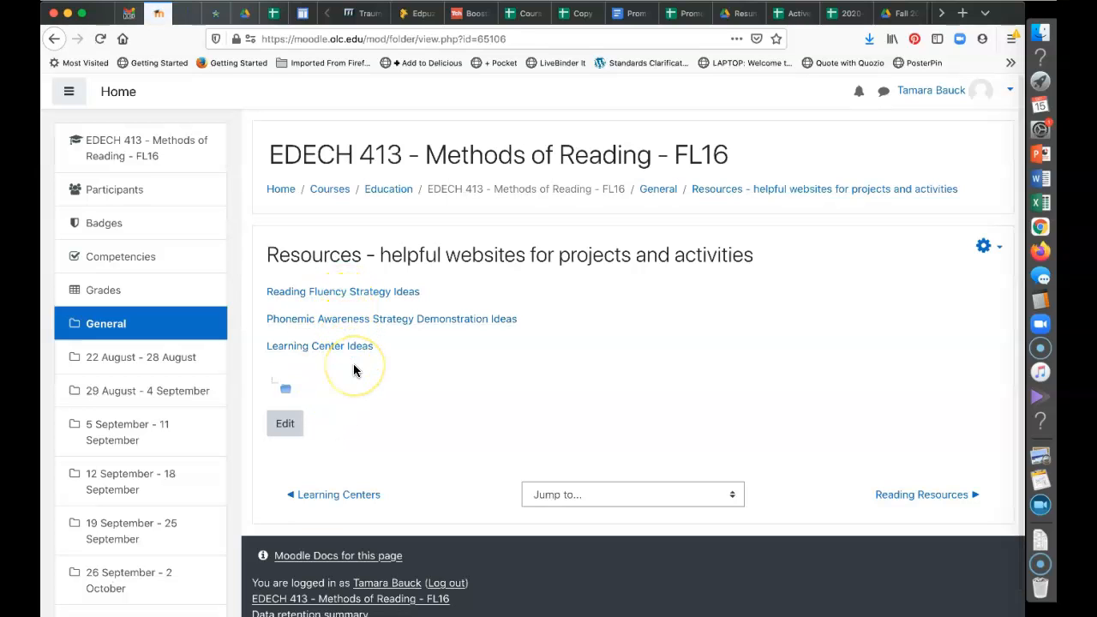
click(657, 190)
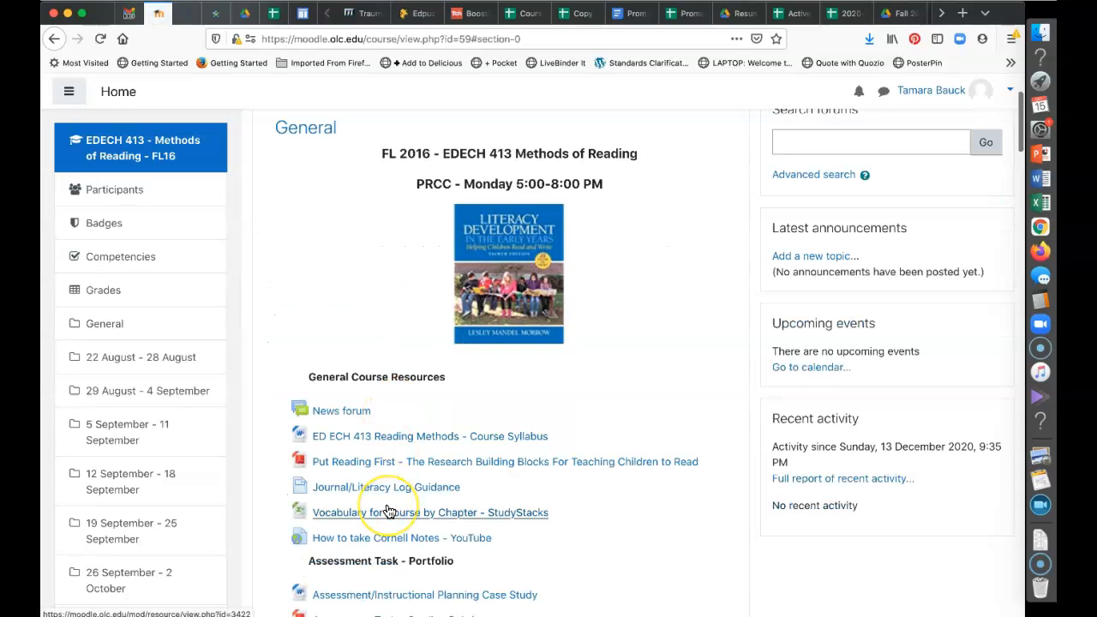
scroll(389, 515, down, 15)
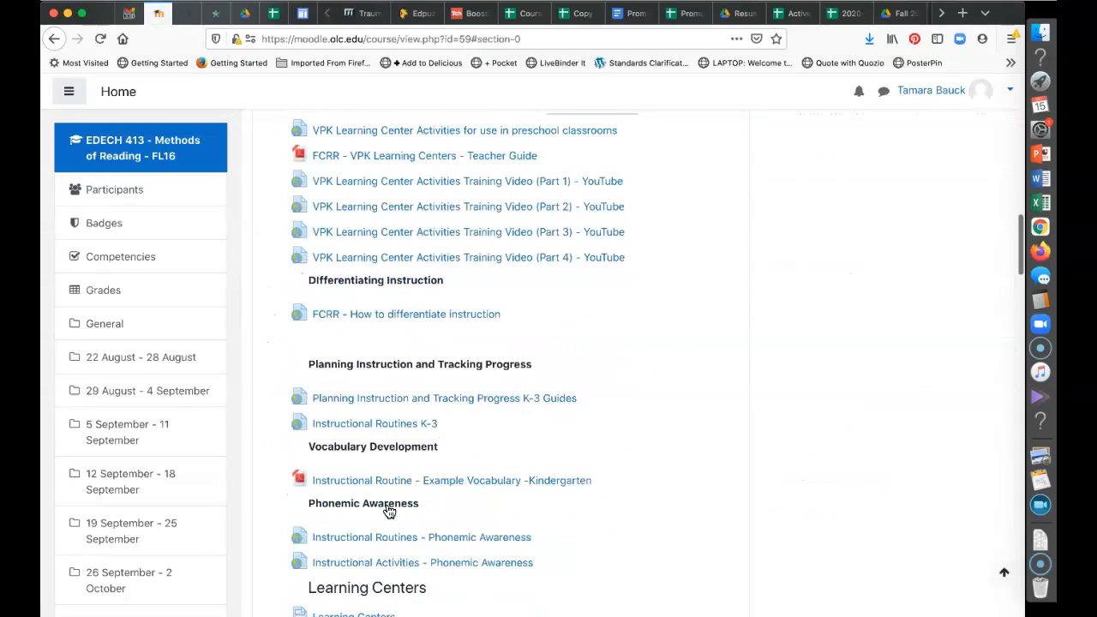
scroll(389, 517, down, 2)
Open Reading Resources and review its Reading Rockets, FCRR and other reading links
click(352, 460)
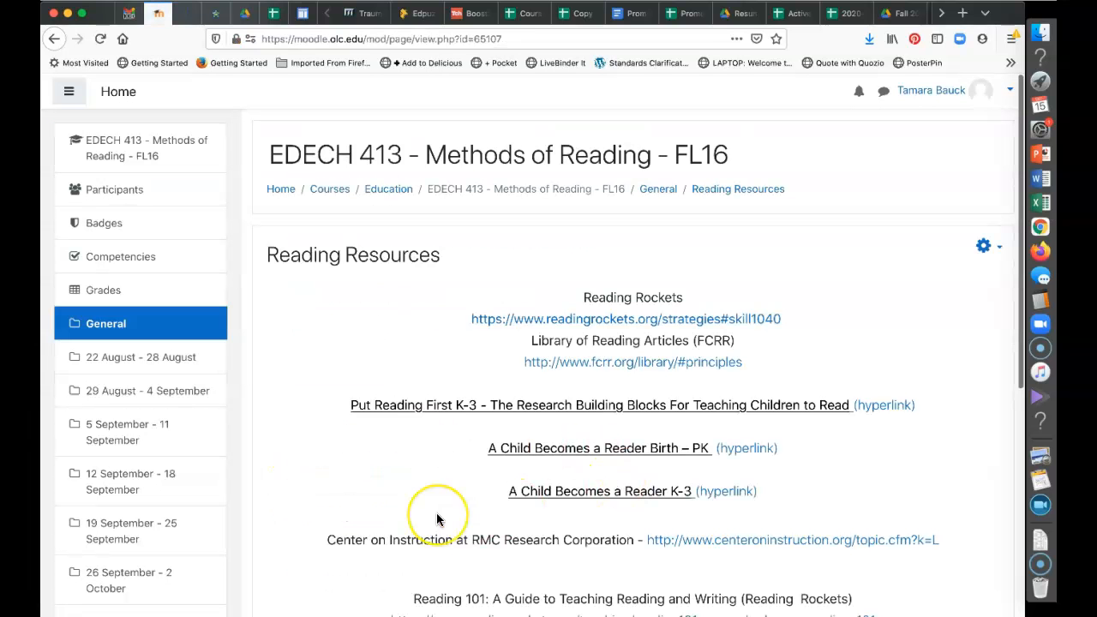
scroll(429, 517, down, 3)
scroll(436, 518, down, 6)
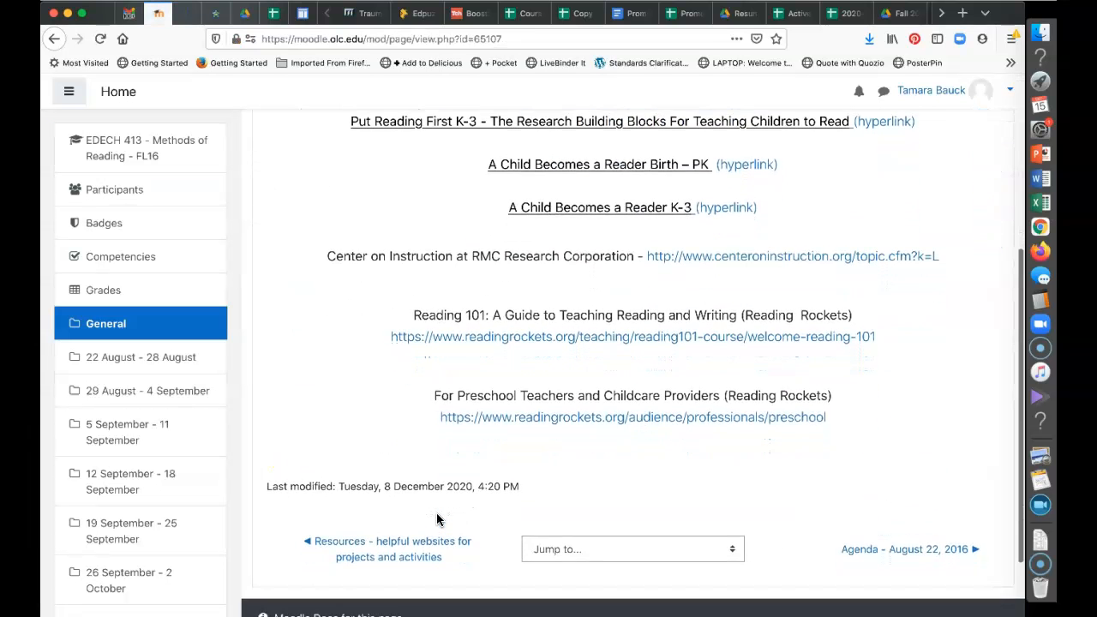
scroll(437, 517, up, 2)
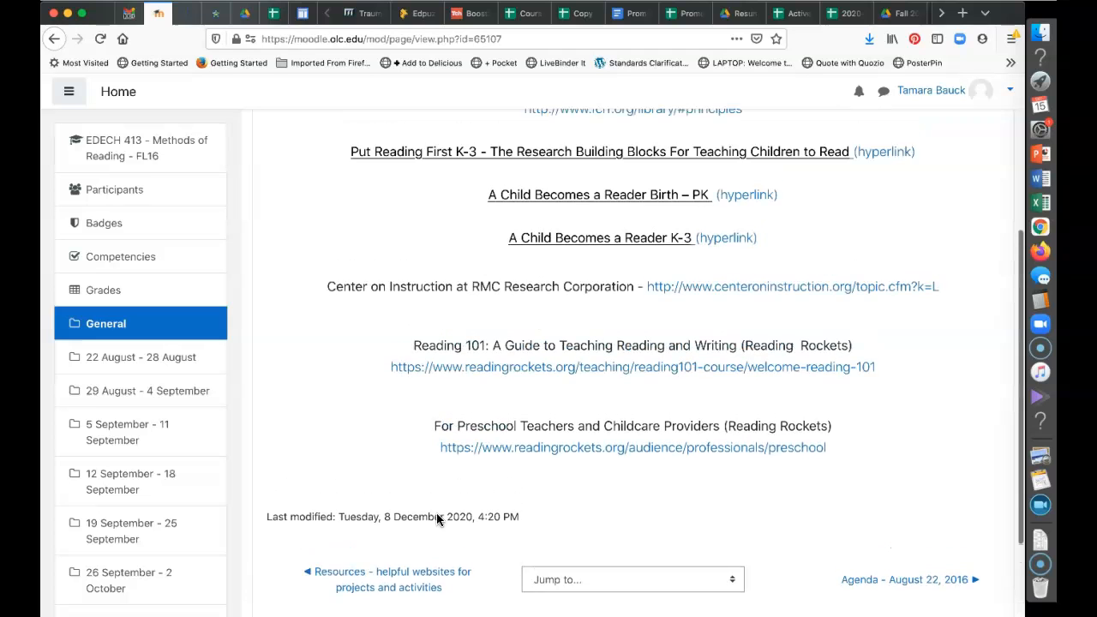
scroll(436, 517, up, 3)
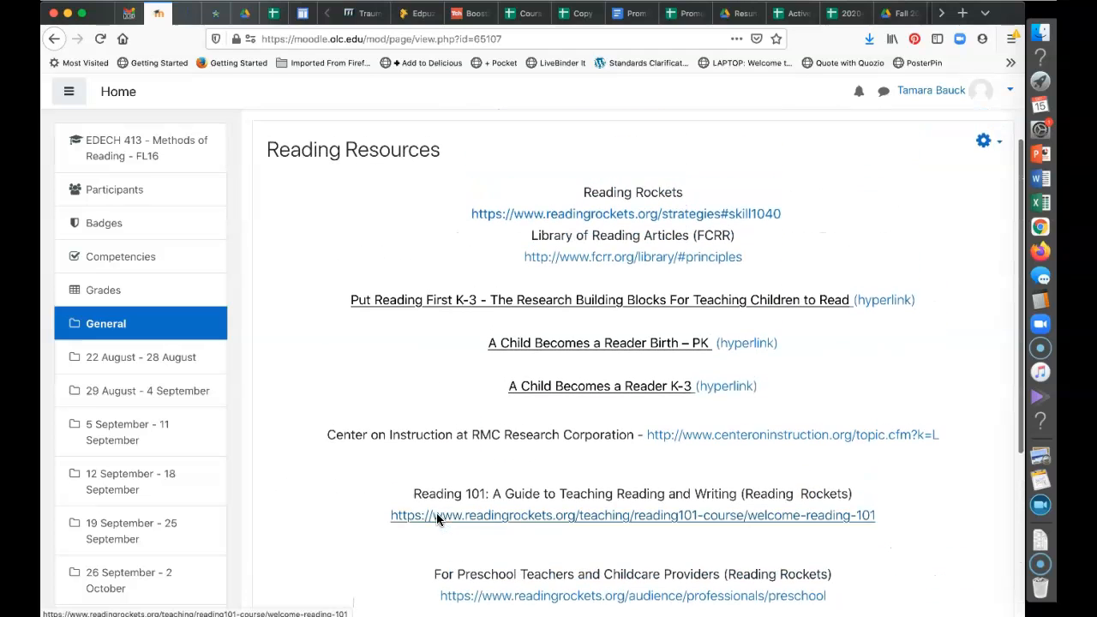
scroll(436, 513, up, 3)
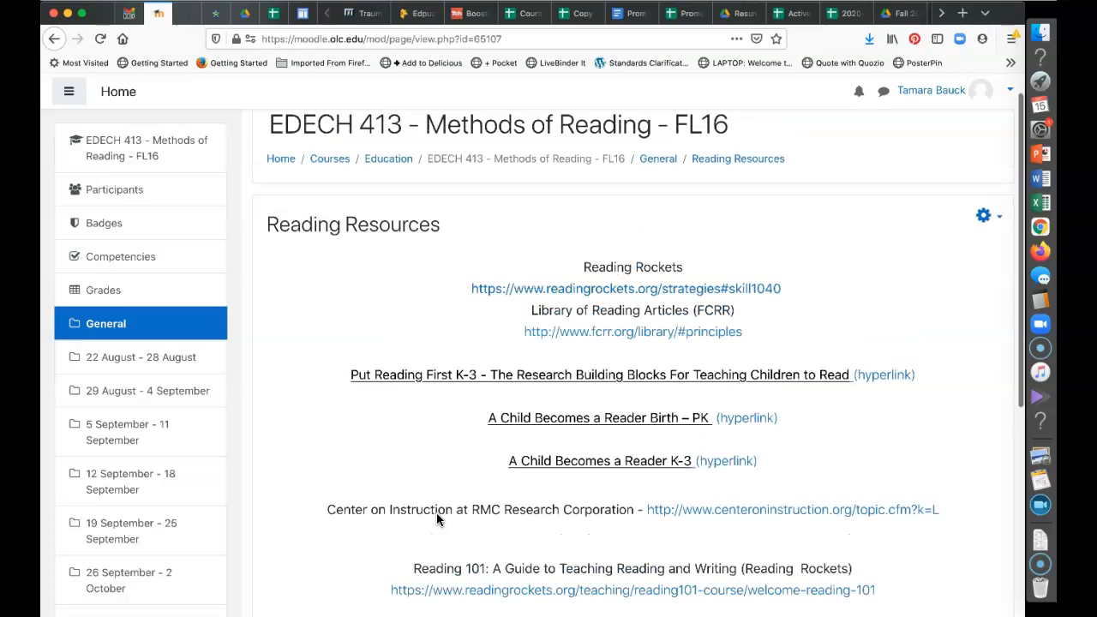
Return to the EDECH 413 course page and turn editing on
click(658, 160)
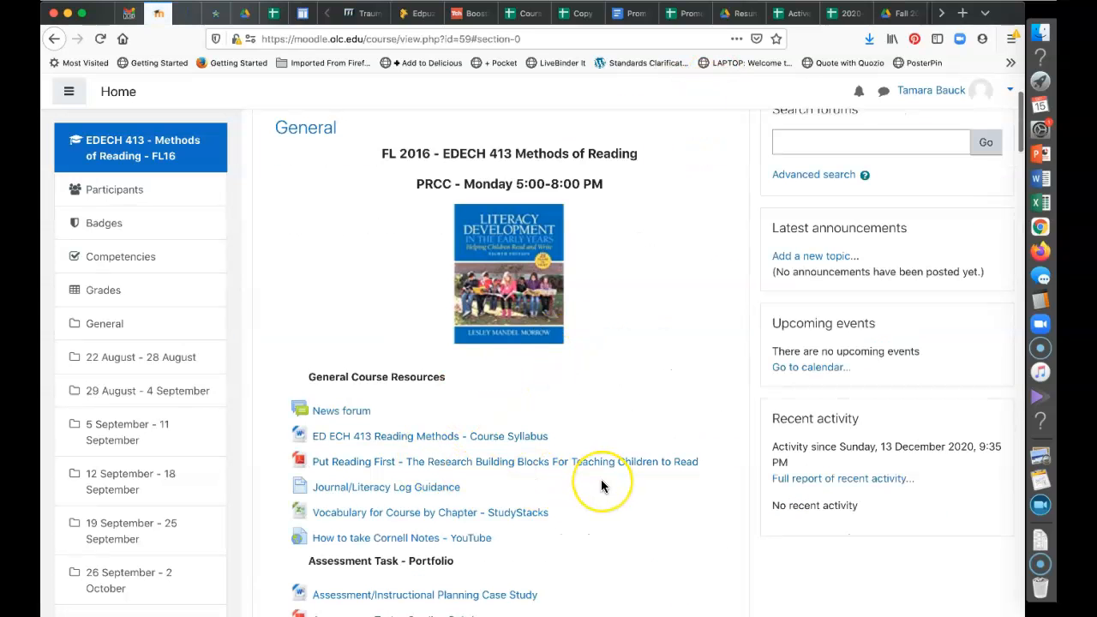
scroll(601, 486, down, 8)
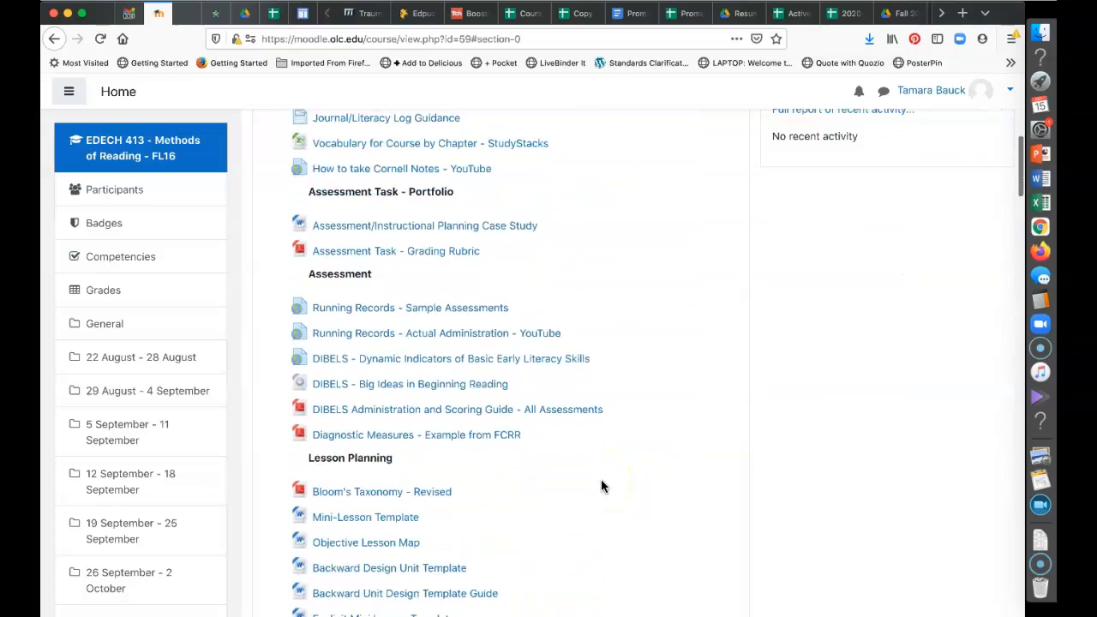
scroll(602, 486, down, 10)
scroll(602, 486, up, 15)
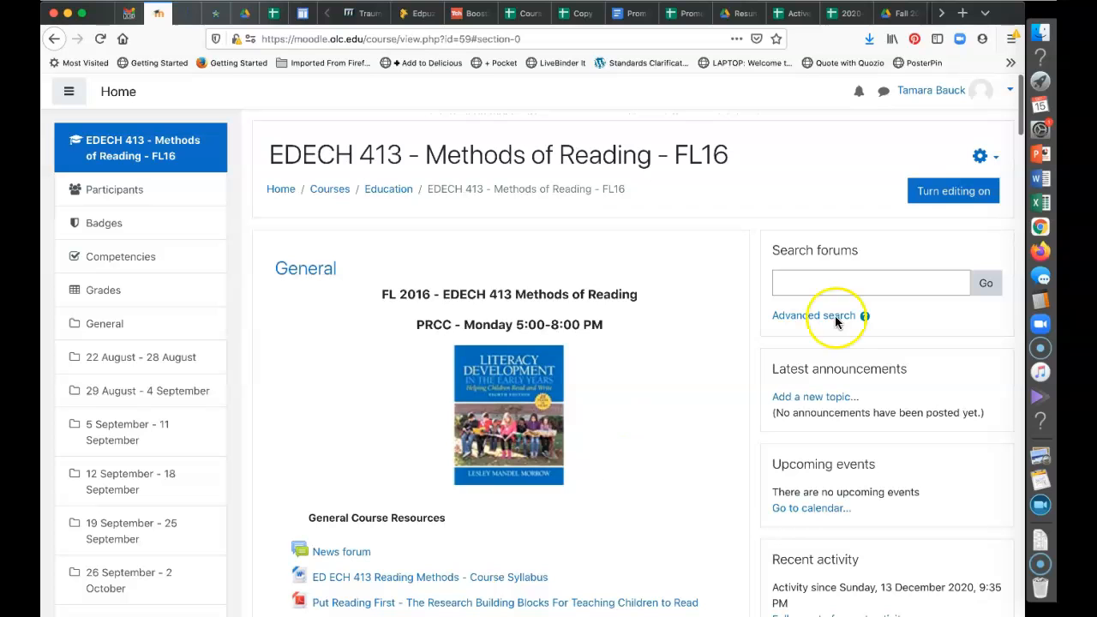
click(949, 192)
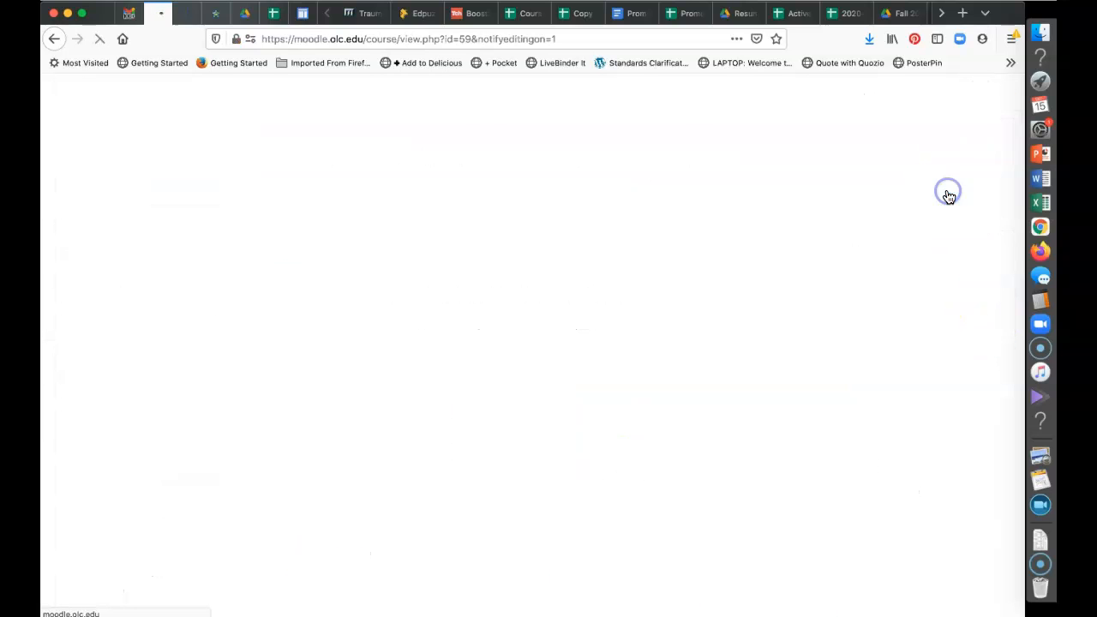
scroll(717, 474, down, 5)
scroll(717, 480, down, 18)
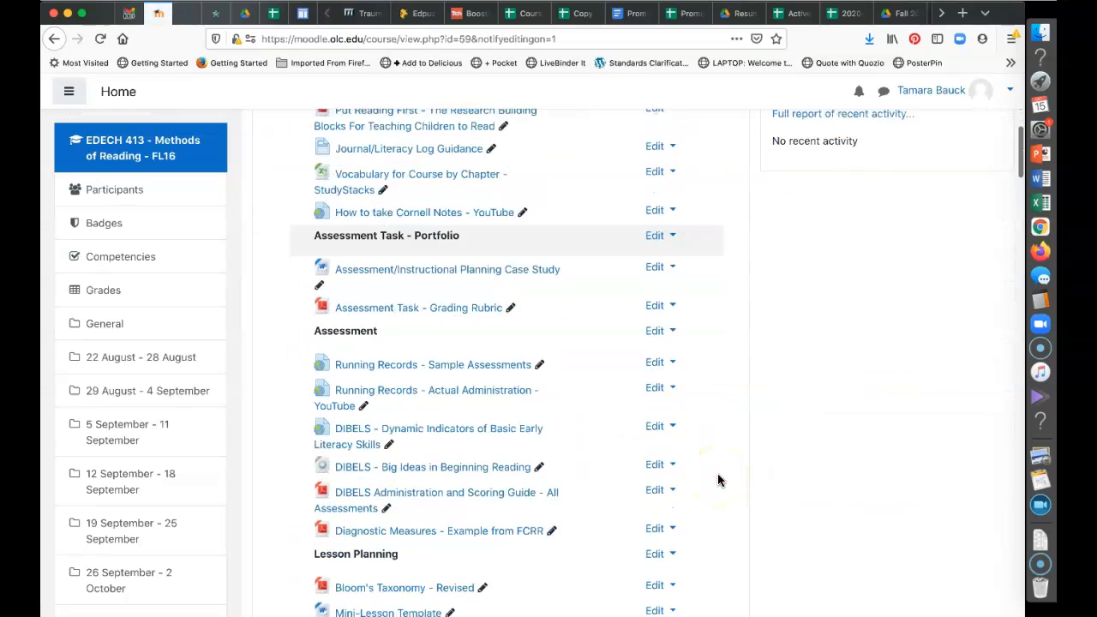
scroll(719, 480, down, 10)
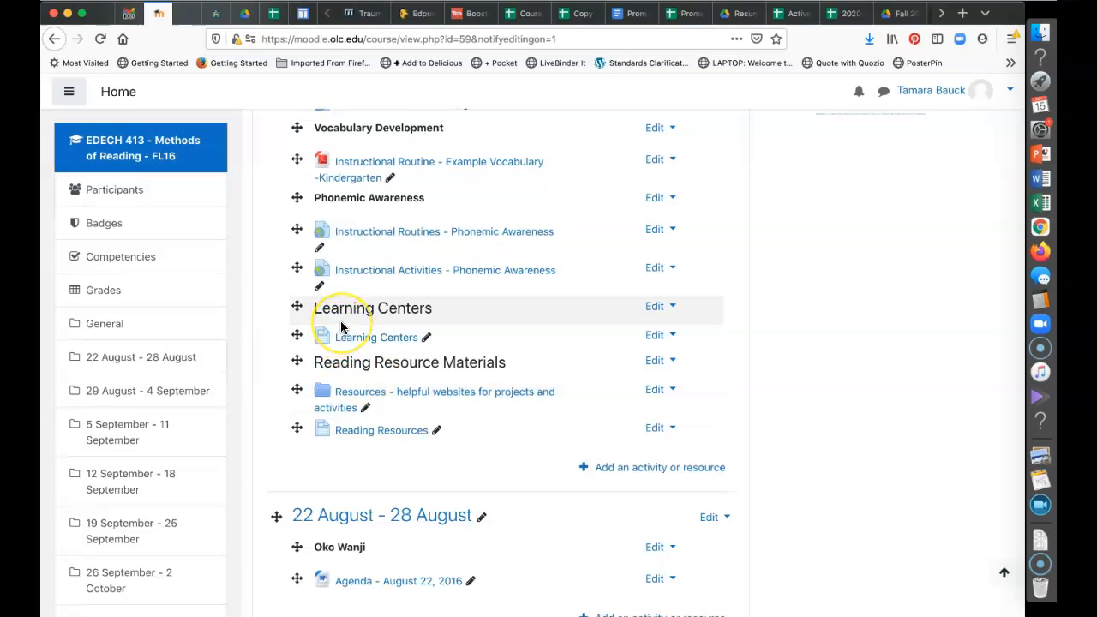
scroll(341, 326, up, 3)
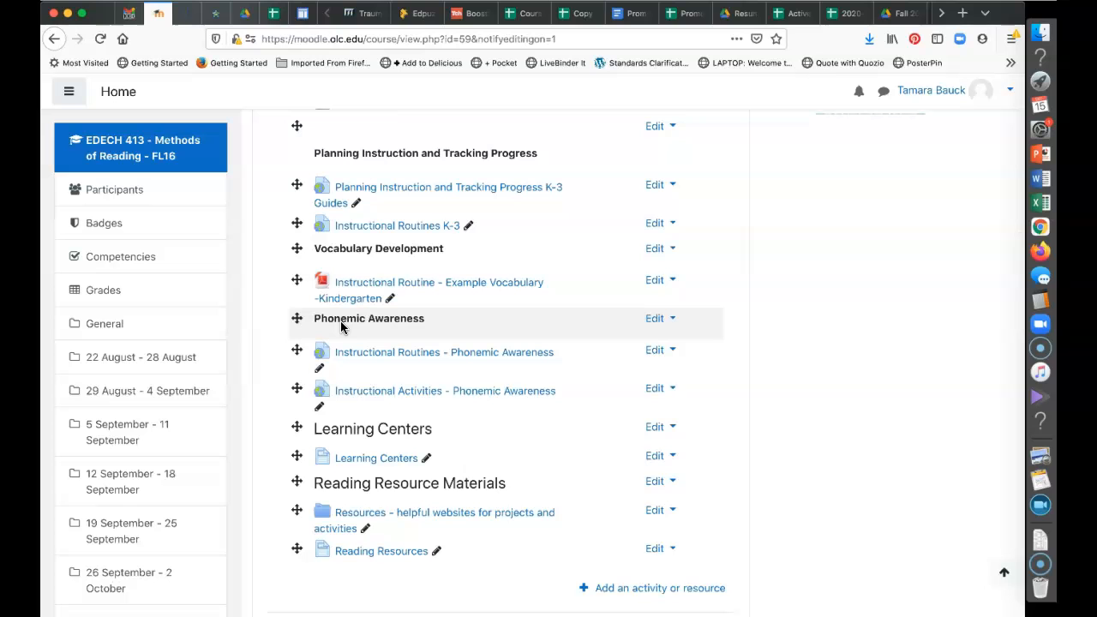
scroll(341, 325, up, 1)
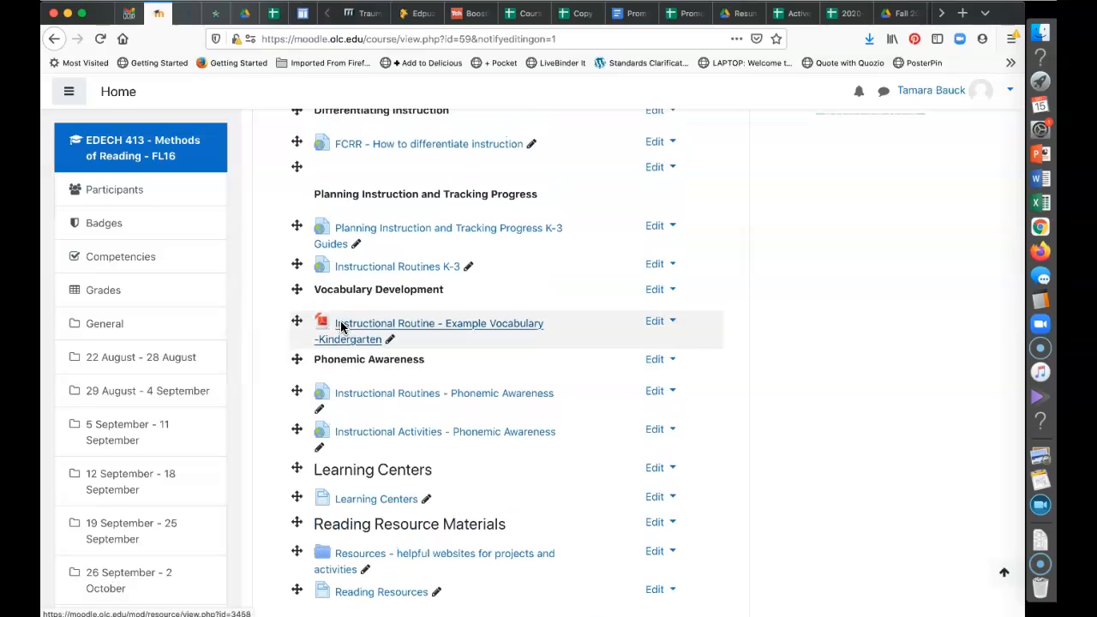
Drag the Learning Centers item higher in the General section, then return to the top
drag(300, 468, 297, 427)
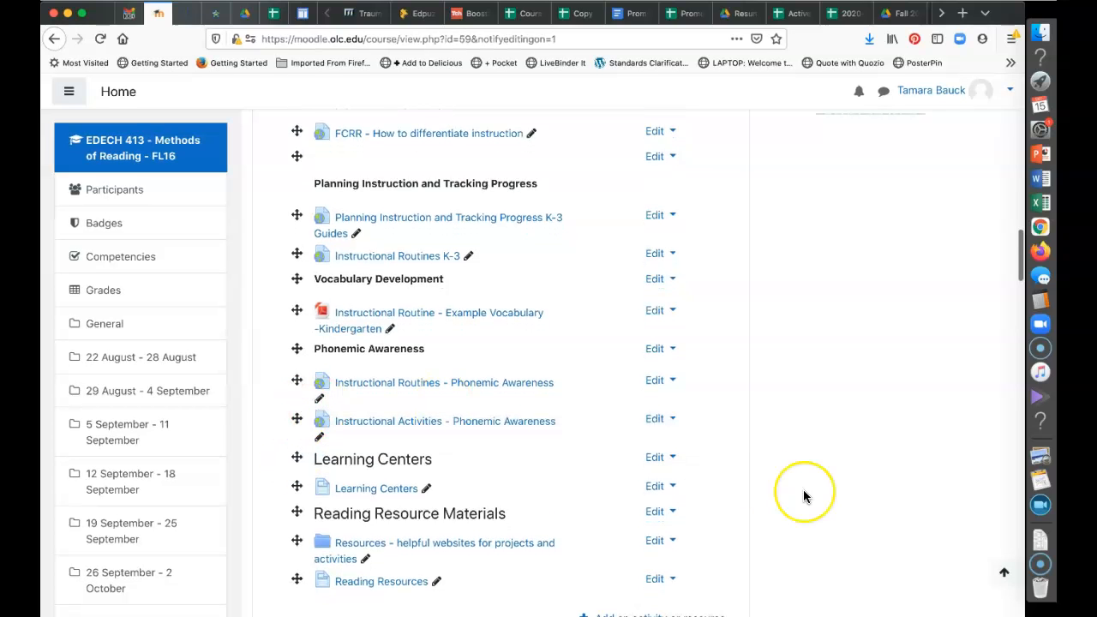
scroll(803, 491, down, 5)
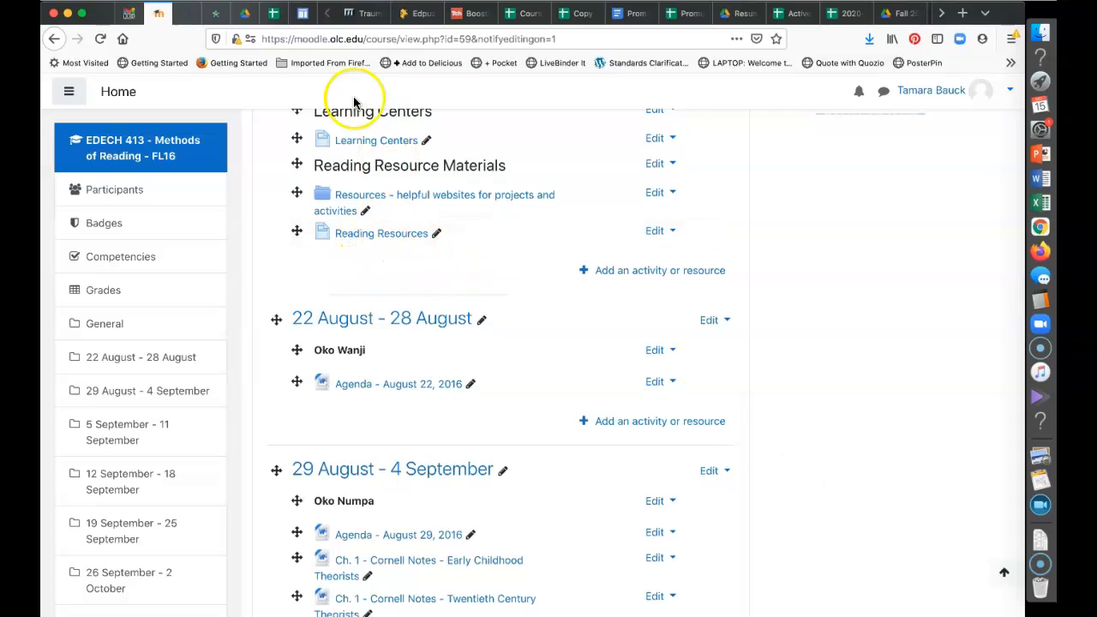
scroll(566, 247, up, 1)
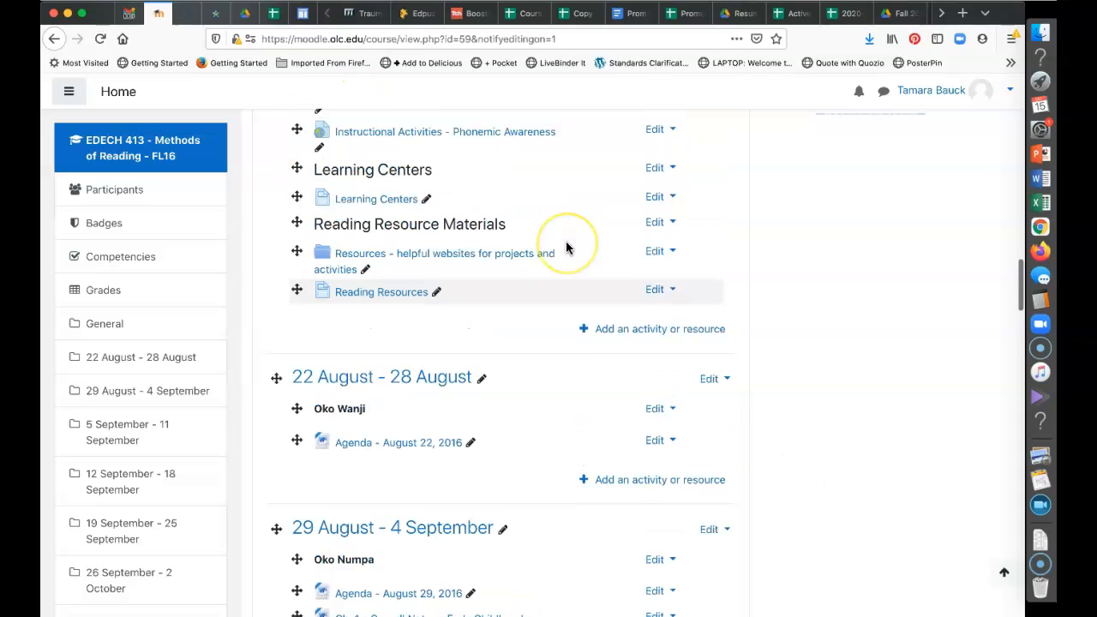
scroll(565, 247, up, 1)
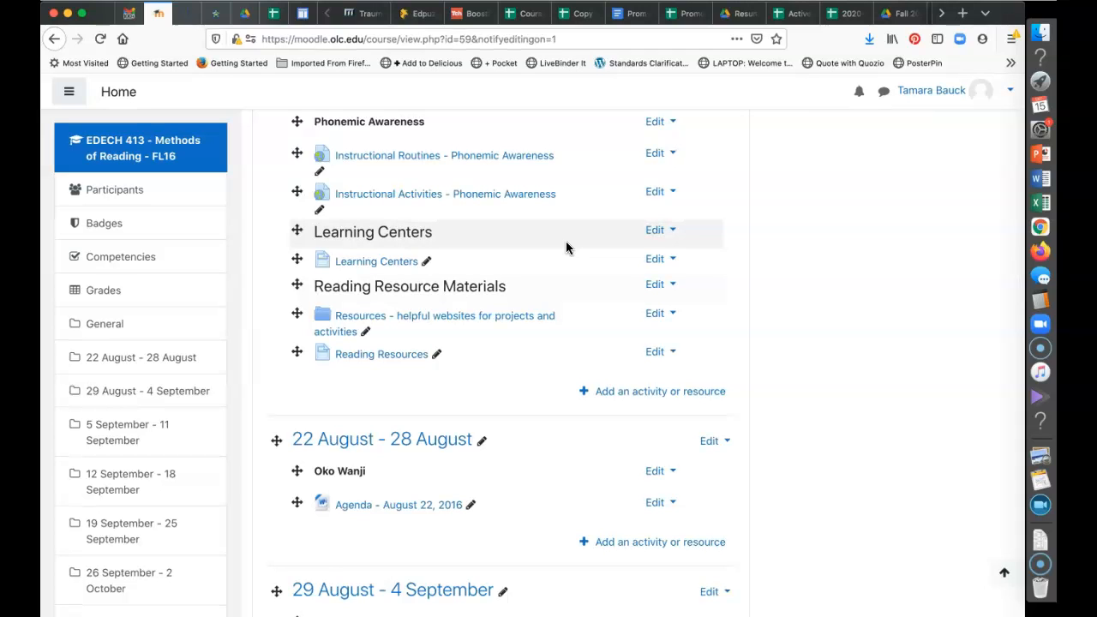
click(589, 336)
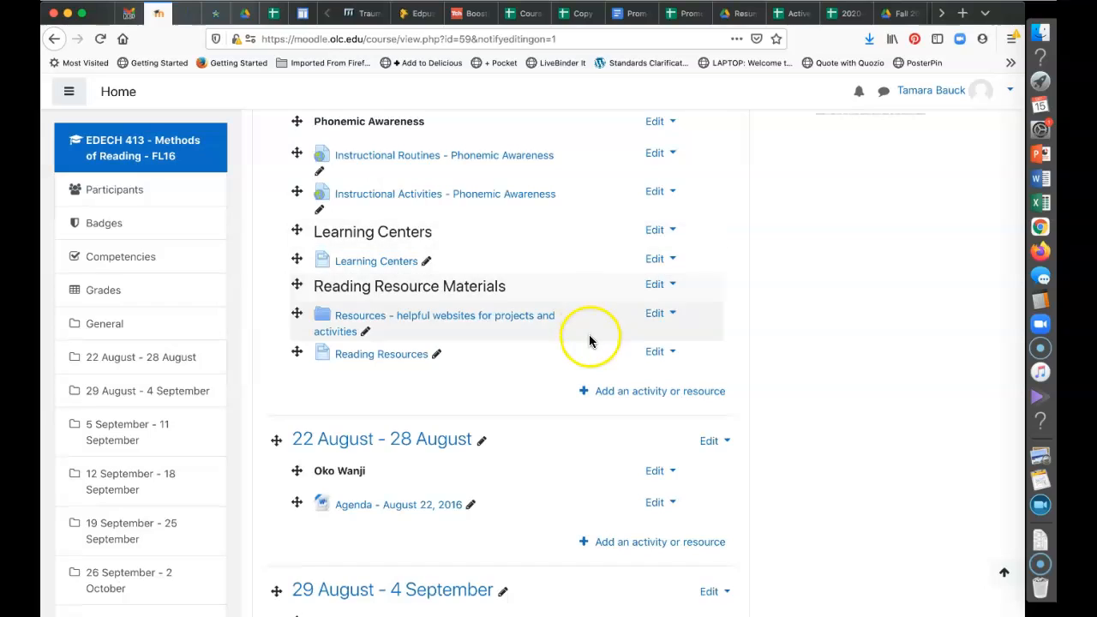
scroll(589, 336, up, 1)
scroll(589, 341, up, 10)
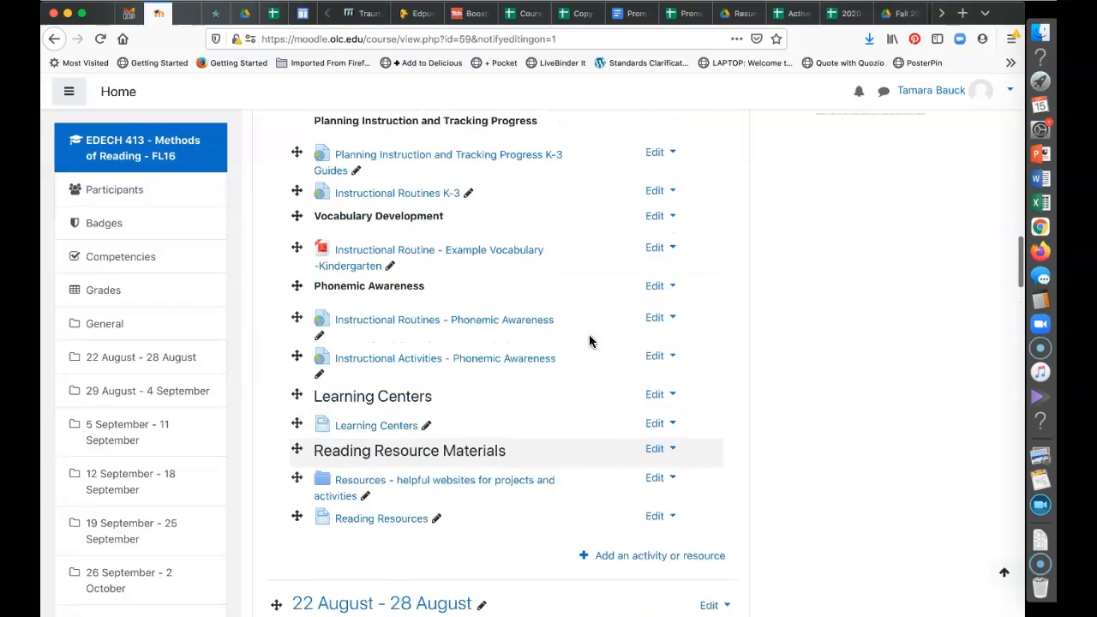
scroll(589, 341, up, 10)
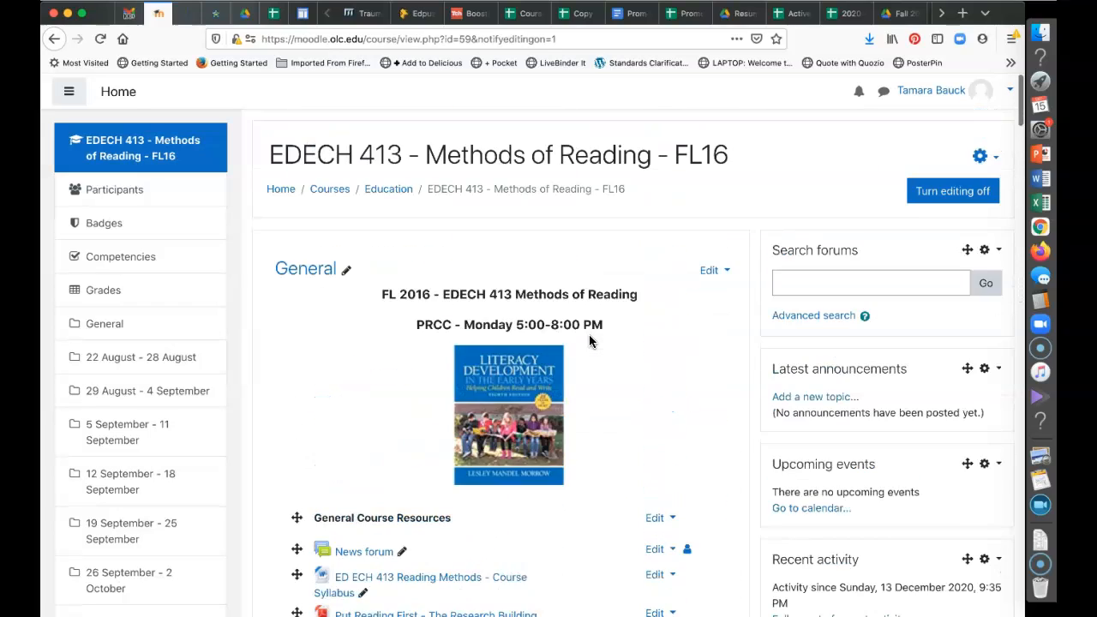